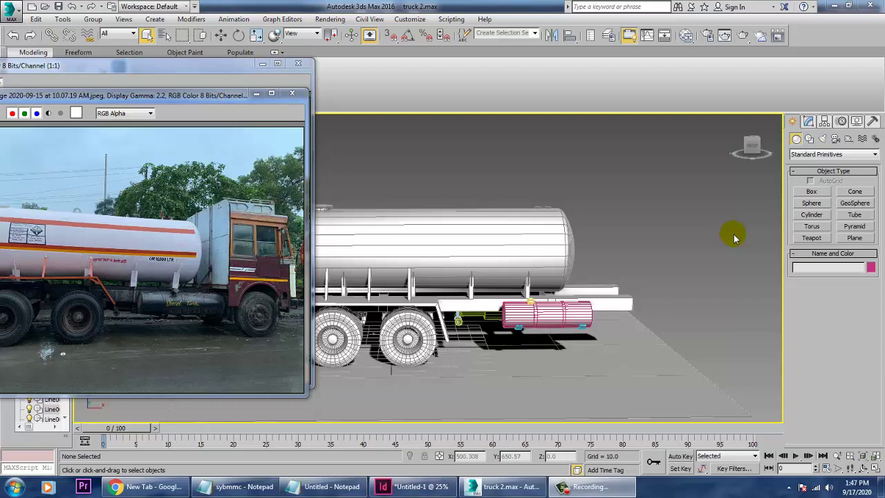
- Examine the cab and front wheel area in the reference photo and the front end of the tanker model in the Front view
middle_click_drag(553, 270, 483, 224, "alt")
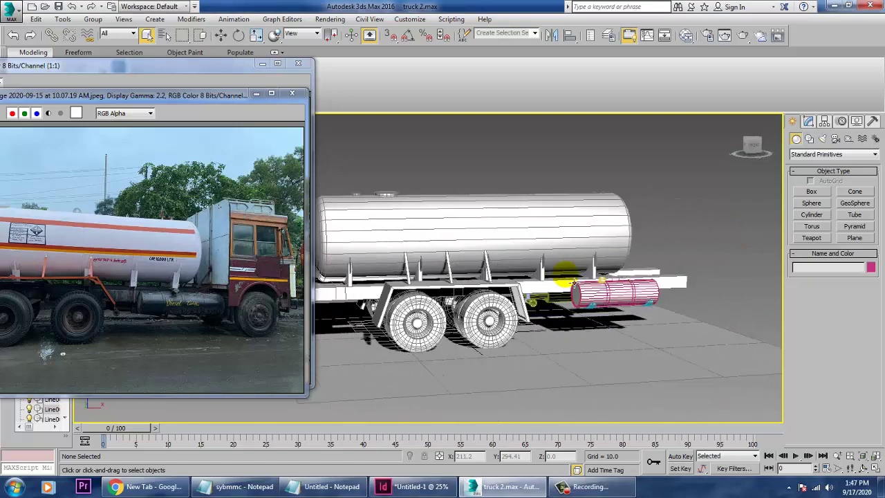
left_click(481, 221)
scroll(187, 277, "up", 2)
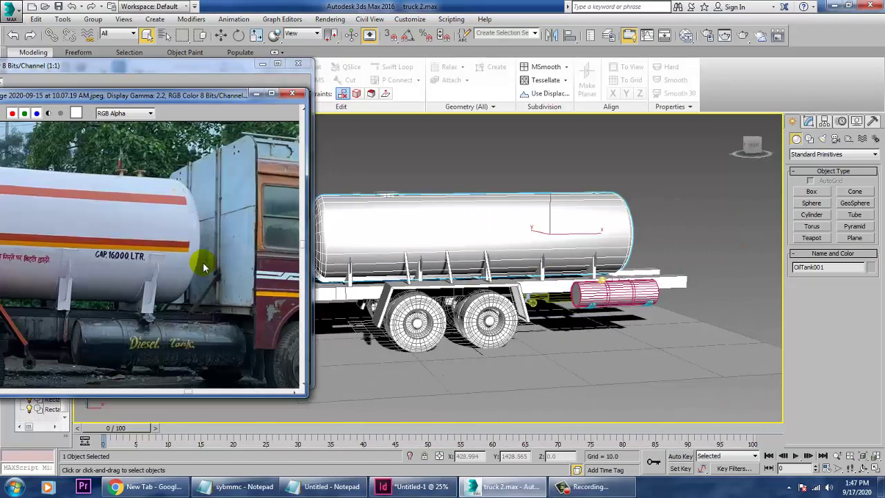
scroll(169, 271, "up", 2)
middle_click_drag(204, 277, 179, 275)
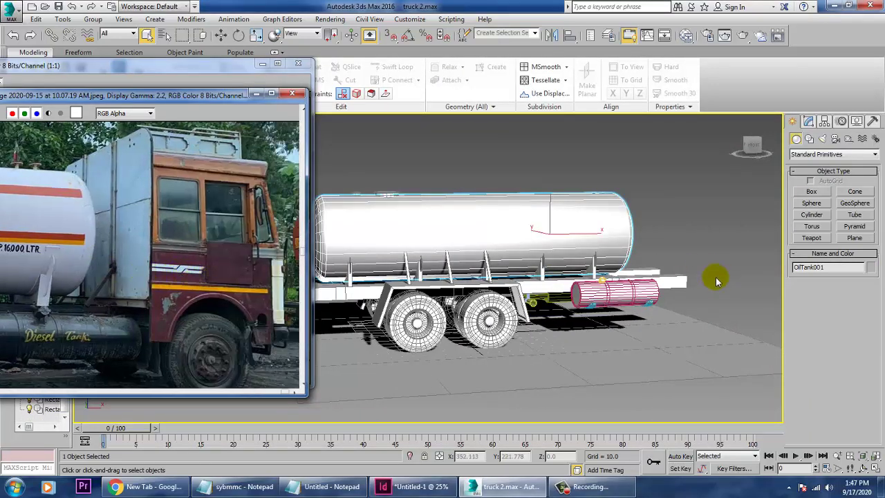
middle_click_drag(694, 272, 691, 283)
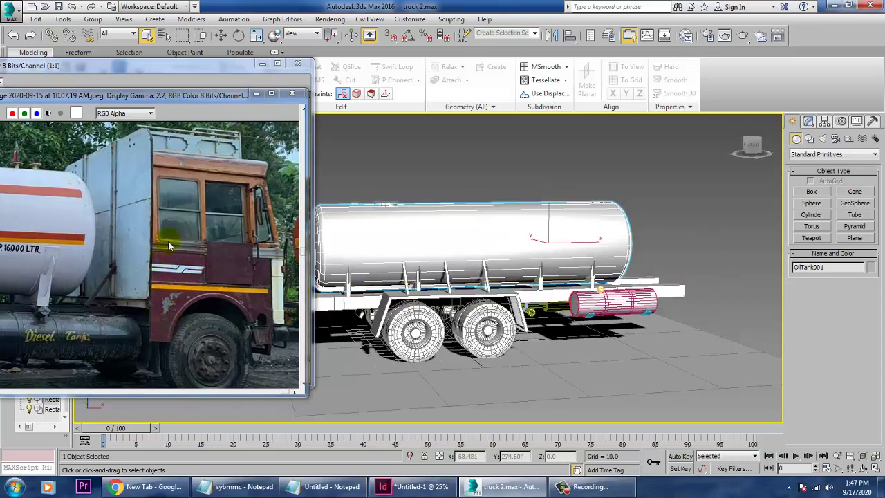
key("alt+w")
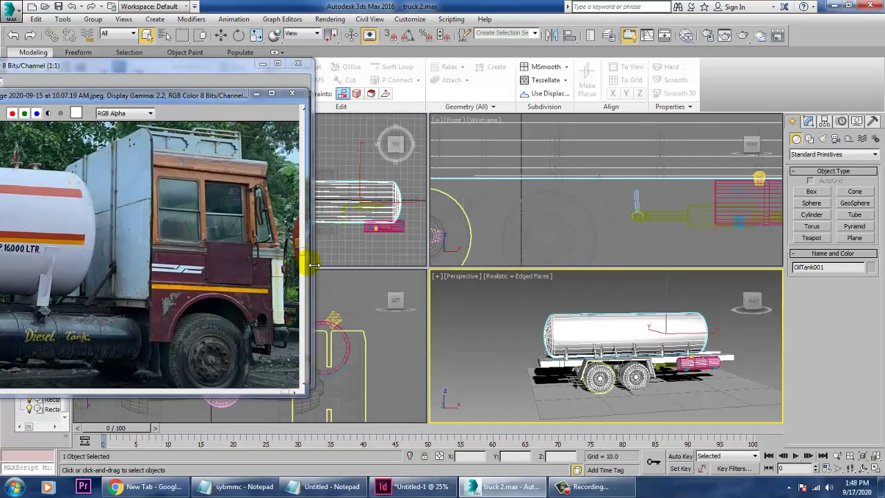
key("alt+w")
scroll(617, 203, "down", 2)
middle_click_drag(647, 128, 562, 242)
scroll(562, 241, "down", 3)
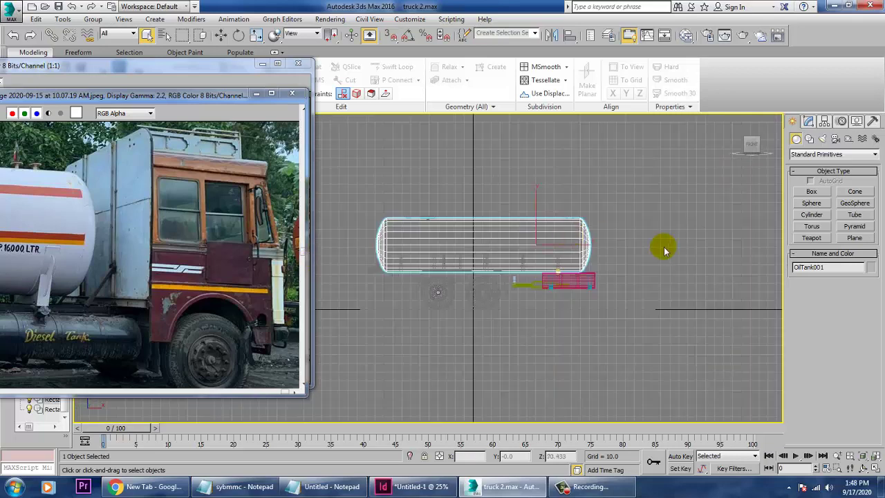
middle_click_drag(665, 251, 606, 259)
scroll(607, 259, "up", 3)
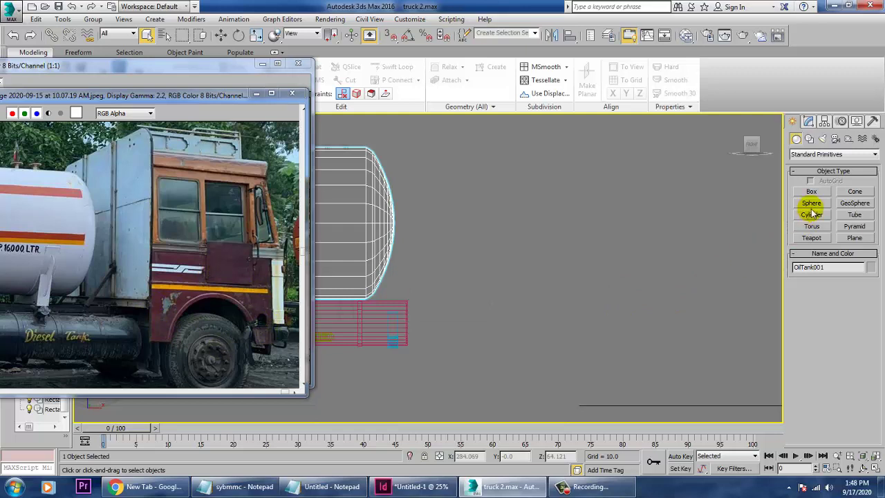
- Create a Tube just ahead of the diesel tank in the Front view, with radii about 17.3 and 13 and height about 3.5
left_click(822, 156)
left_click(822, 163)
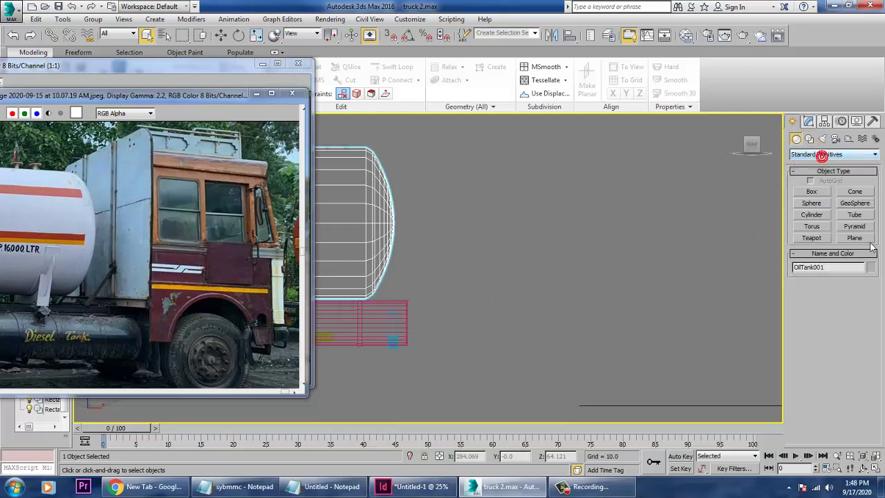
left_click(855, 215)
left_click(488, 323)
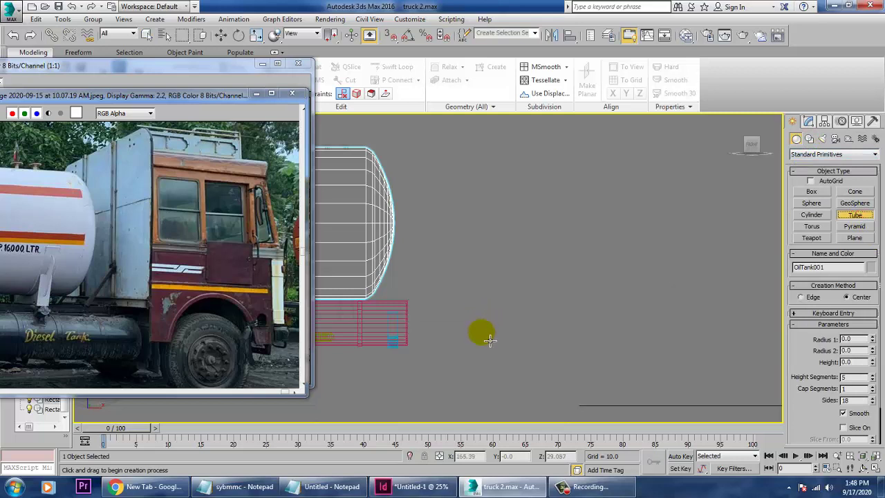
left_click_drag(478, 317, 523, 345)
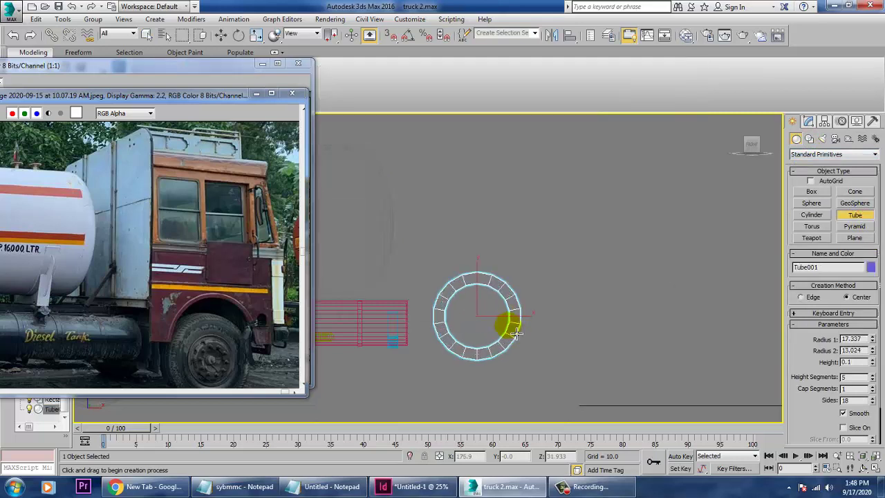
left_click(517, 334)
- Move the tube out to the diesel tank's side of the chassis in the Perspective view, to about Y -29.1
key("w")
key("alt+w")
middle_click(561, 339)
key("alt+w")
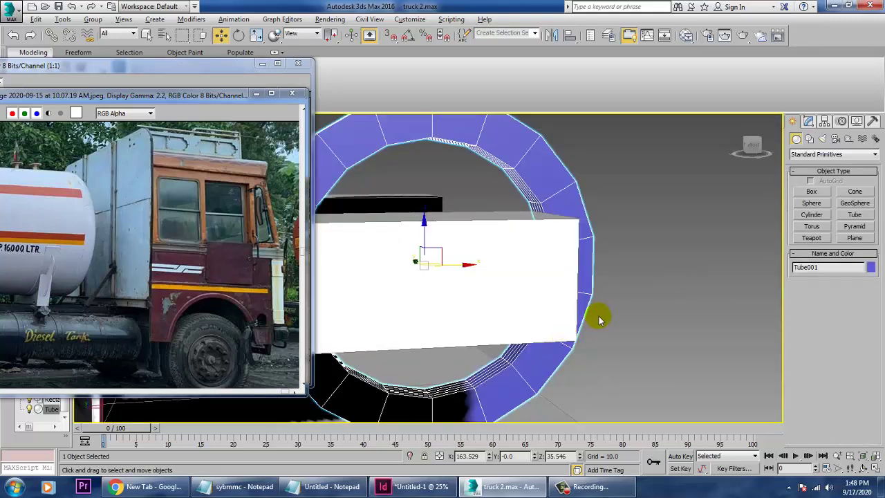
scroll(601, 319, "down", 5)
middle_click_drag(607, 314, 570, 289, "alt")
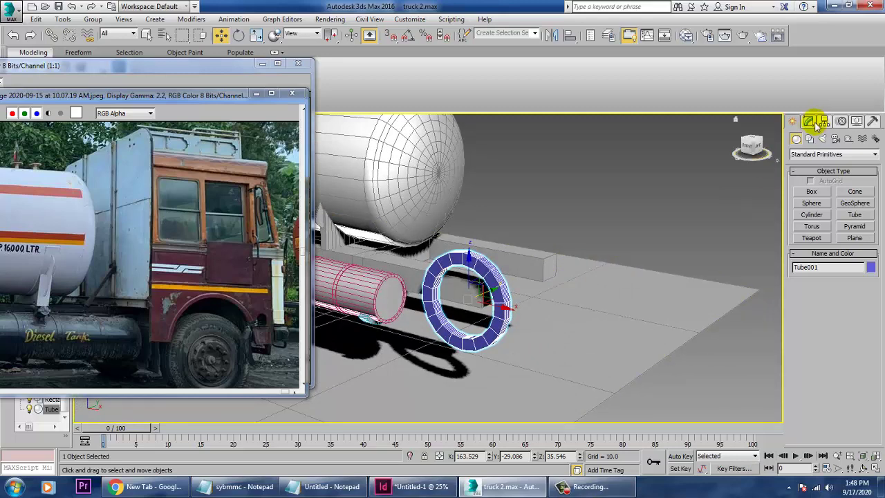
- Lengthen the tube to a height of about 76.6 and move it across the chassis to about Y 32.8
left_click(813, 123)
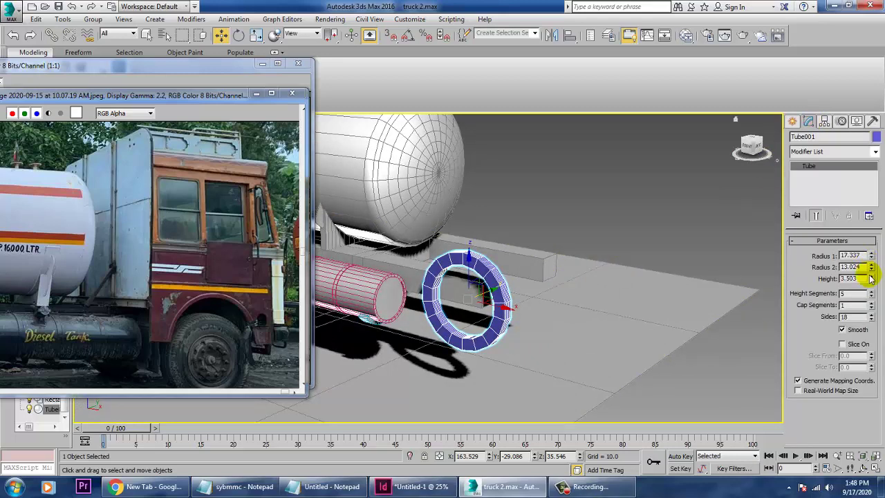
left_click_drag(864, 277, 839, 252)
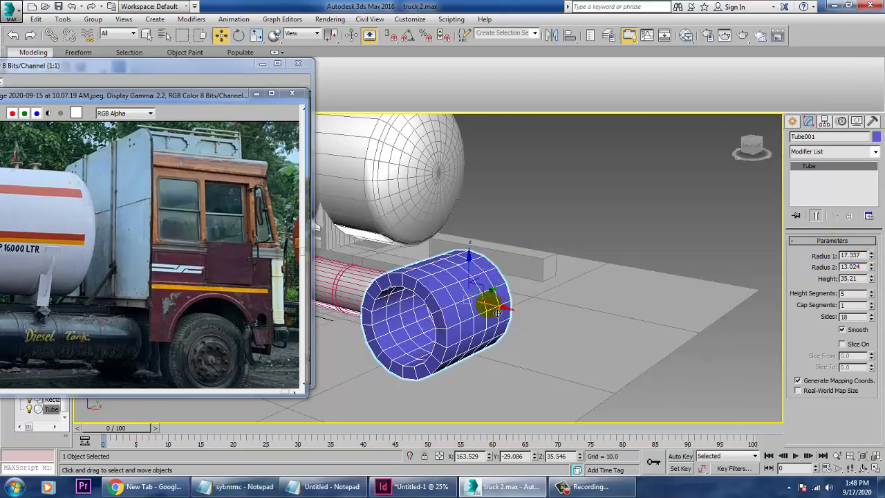
left_click_drag(500, 302, 607, 305)
middle_click_drag(607, 305, 578, 297, "alt")
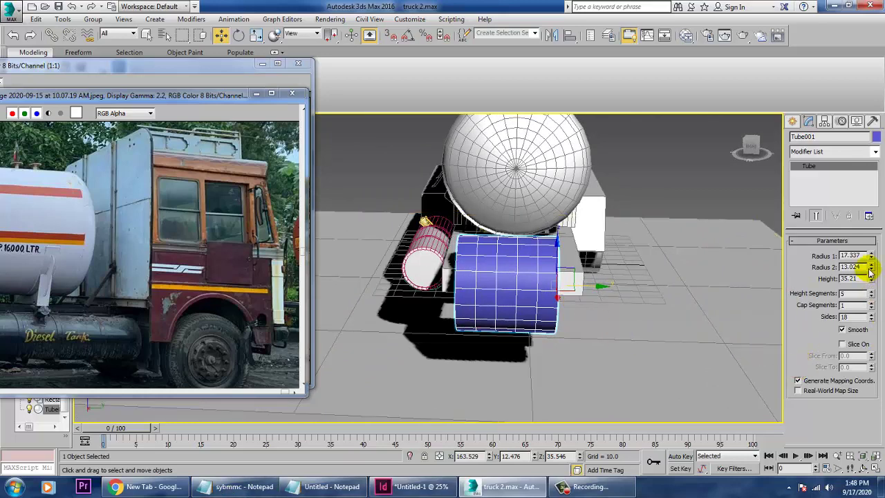
left_click_drag(872, 279, 868, 248)
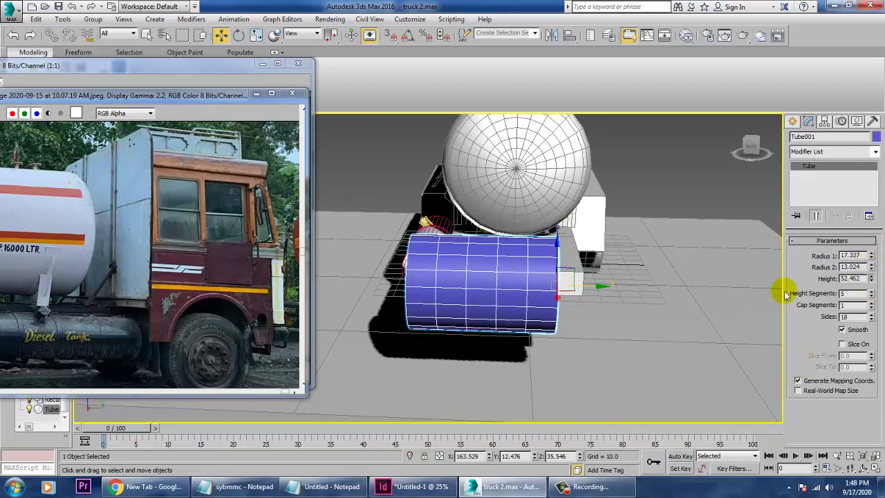
left_click_drag(587, 293, 622, 294)
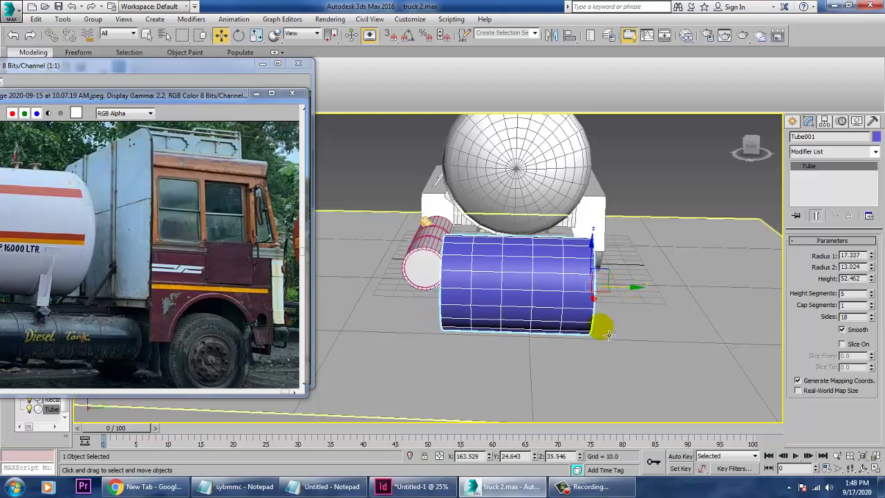
left_click_drag(872, 279, 870, 243)
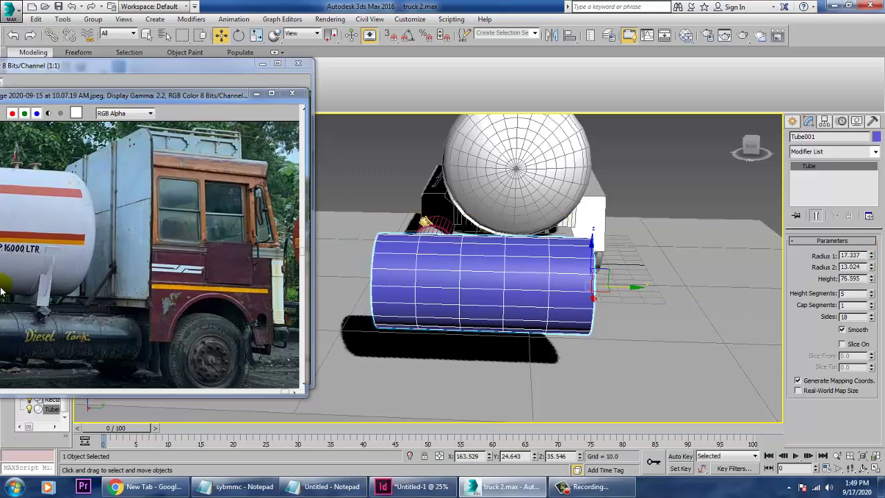
left_click_drag(629, 289, 652, 296)
middle_click_drag(429, 245, 529, 225, "alt")
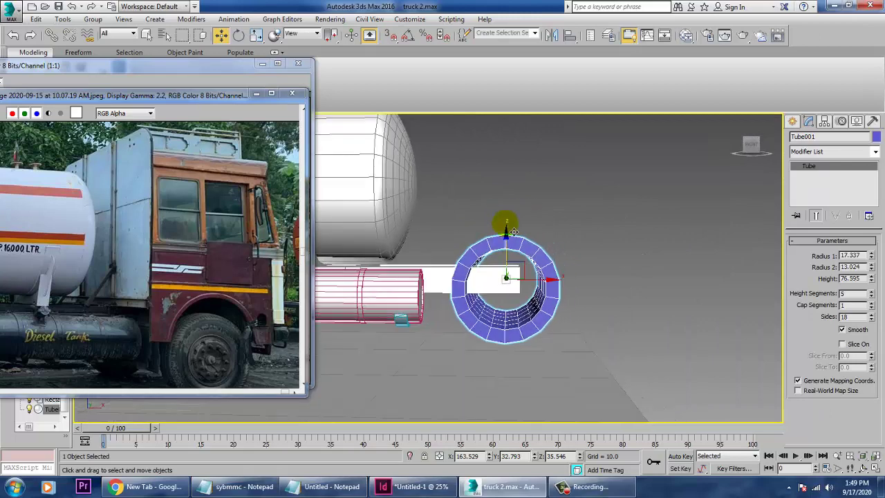
- Enlarge the tube to radii of about 22.5 and 18.1 and shift it forward to about X 171.1
left_click_drag(870, 254, 872, 234)
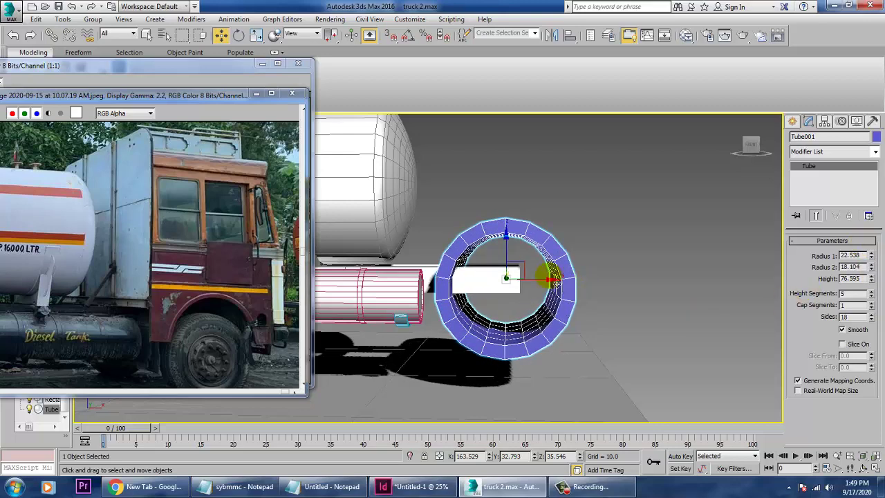
left_click_drag(555, 282, 571, 285)
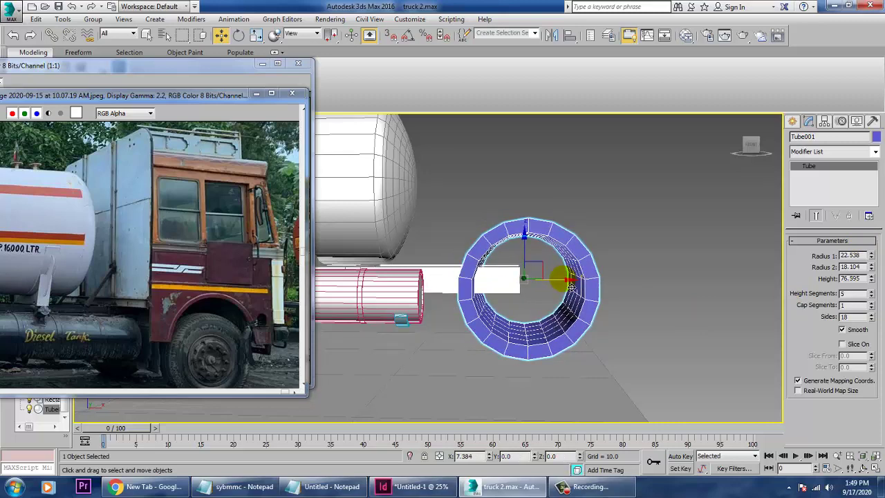
- Shorten the chassis rail by moving its front-end vertices back to about X 150.7, at the tube's rear edge
left_click(493, 277)
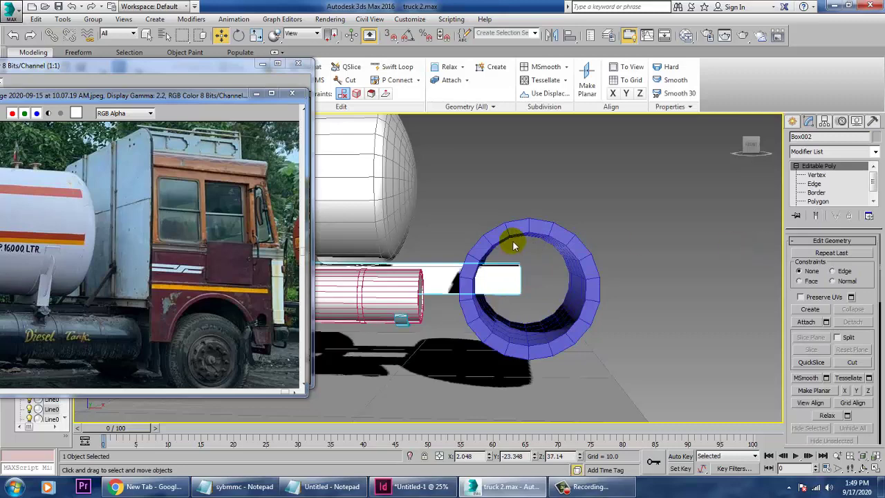
left_click_drag(477, 195, 626, 385)
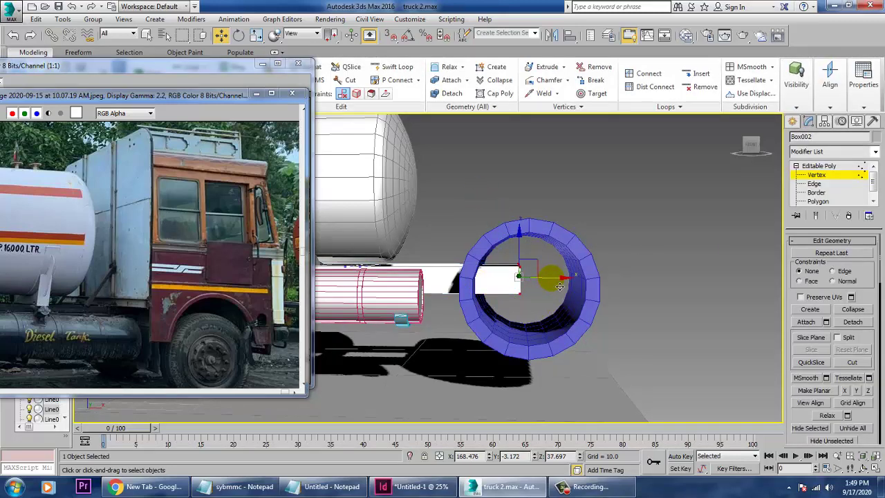
left_click_drag(560, 285, 510, 282)
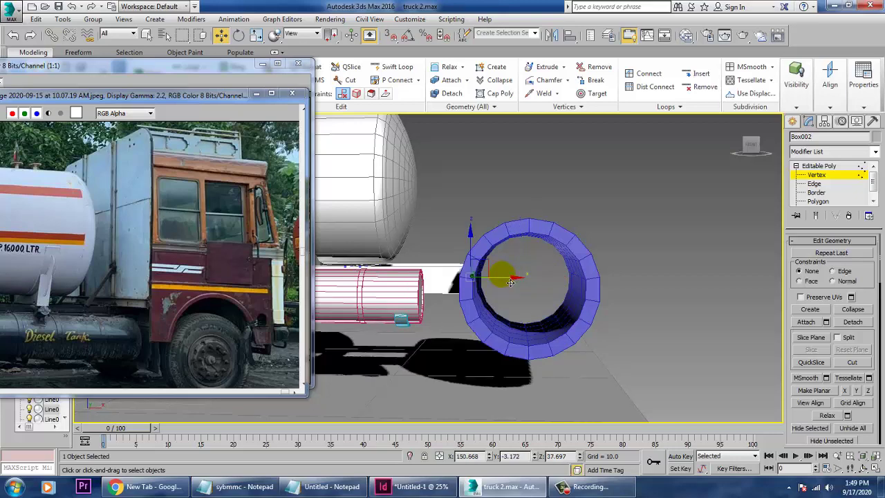
left_click(540, 231)
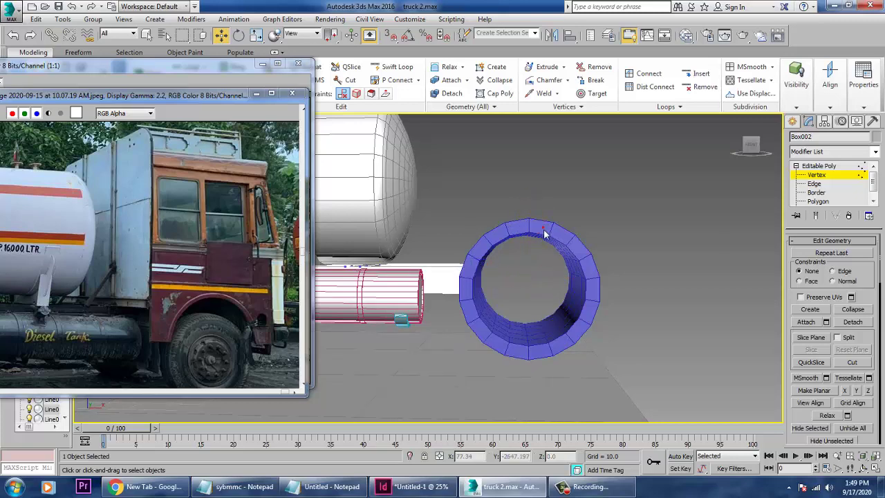
left_click(818, 165)
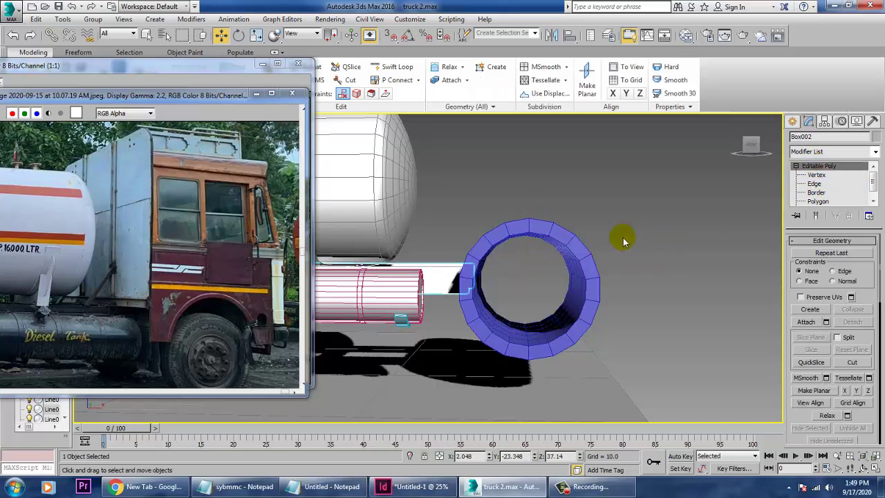
- Set the tube's sides to 24 and its height segments to 1
left_click(564, 243)
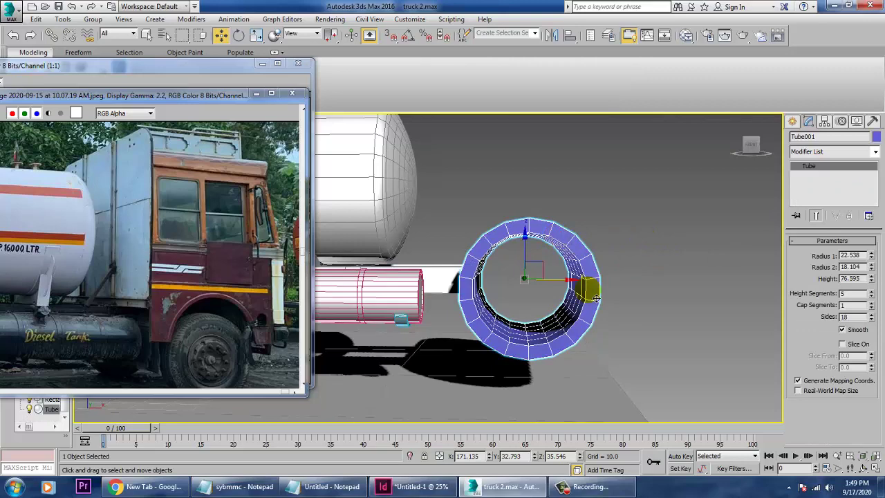
left_click(871, 314)
left_click(872, 315)
left_click(871, 314)
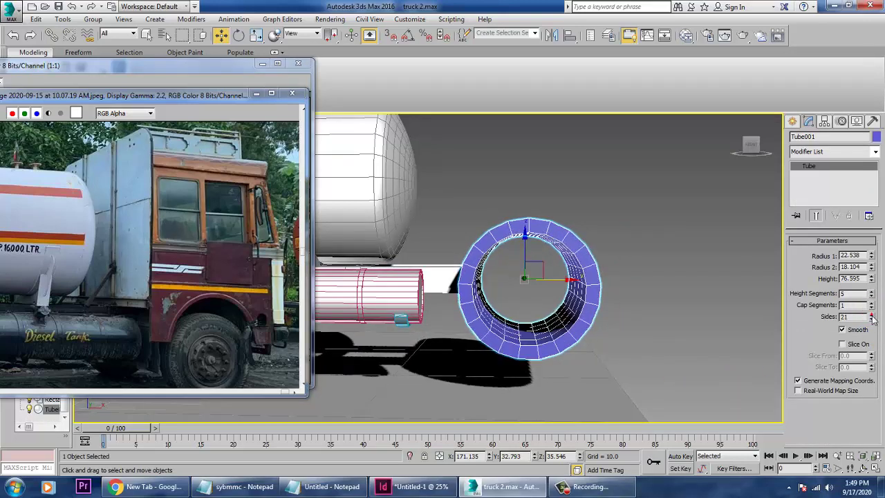
left_click(872, 314)
left_click(871, 315)
left_click(871, 315)
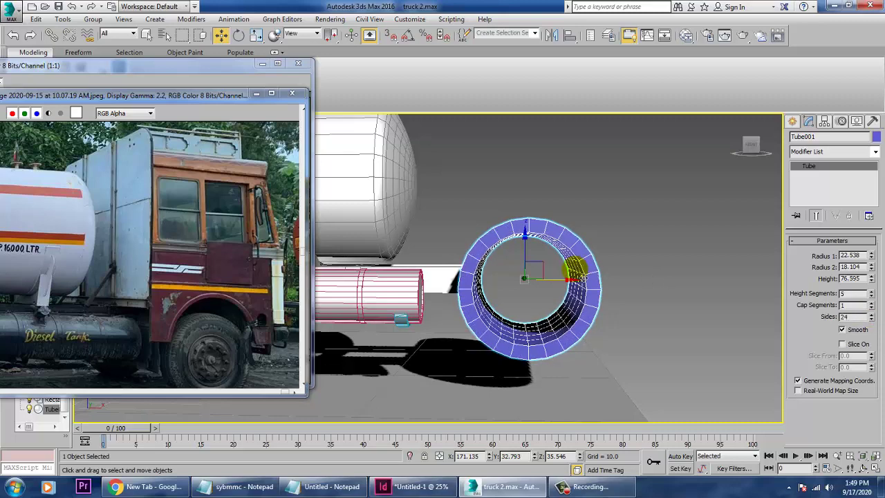
key("alt+w")
right_click(715, 188)
key("alt+w")
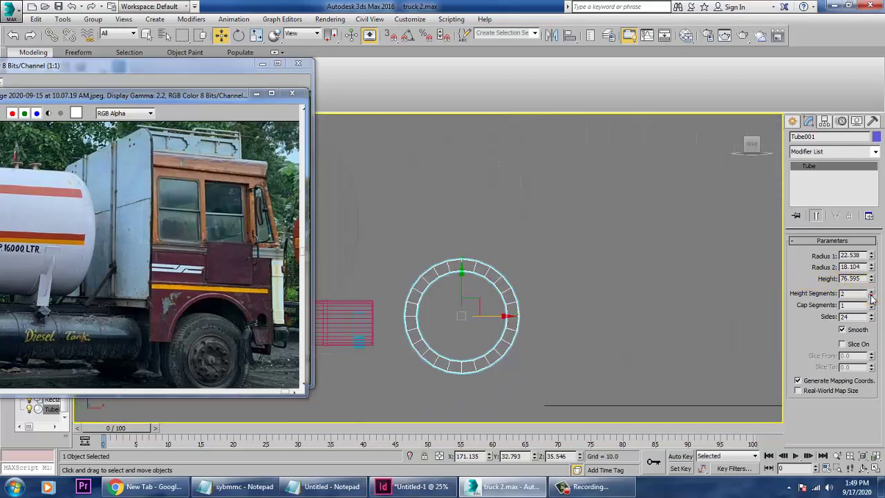
- Convert the tube to an Editable Poly
right_click(503, 285)
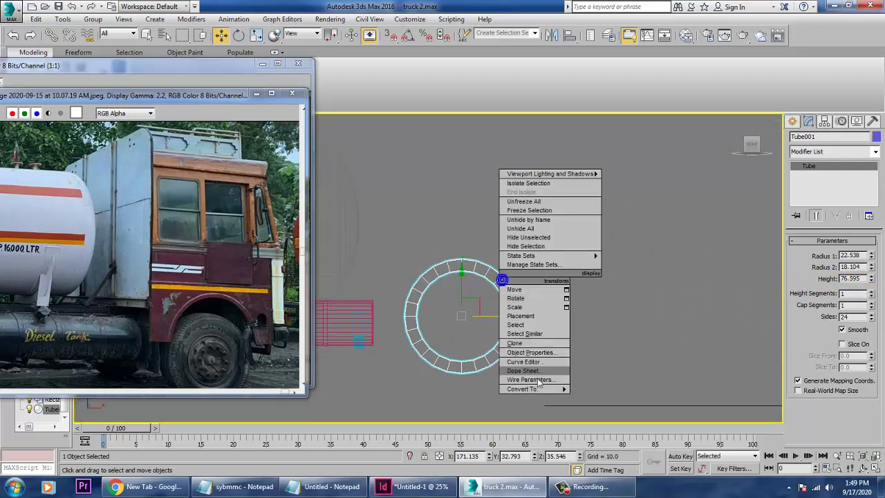
mouse_move(539, 389)
left_click(639, 403)
left_click(625, 390)
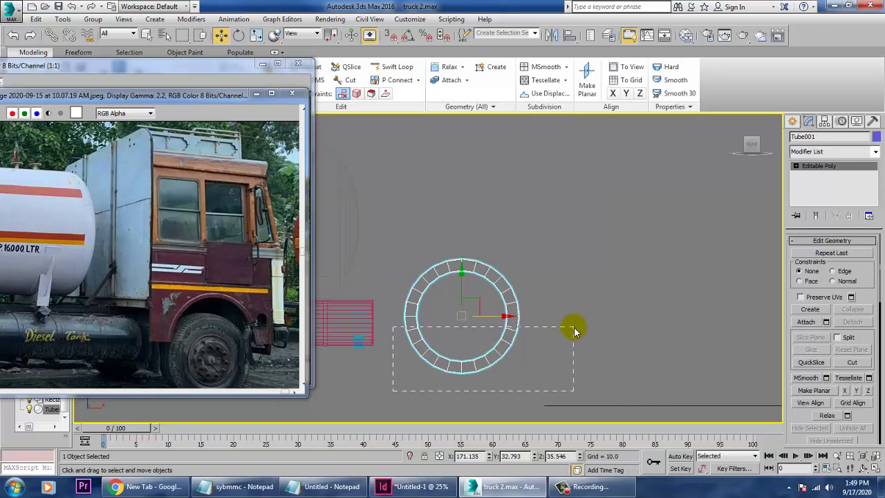
- Delete the polygons forming the lower part of the tube ring, leaving an open arch with short legs
left_click_drag(573, 330, 574, 330)
left_click(848, 253)
left_click(795, 166)
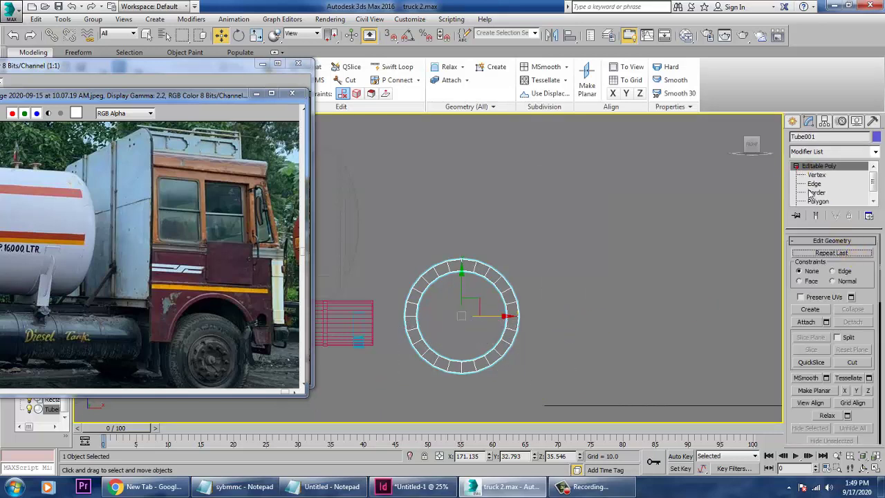
left_click(818, 201)
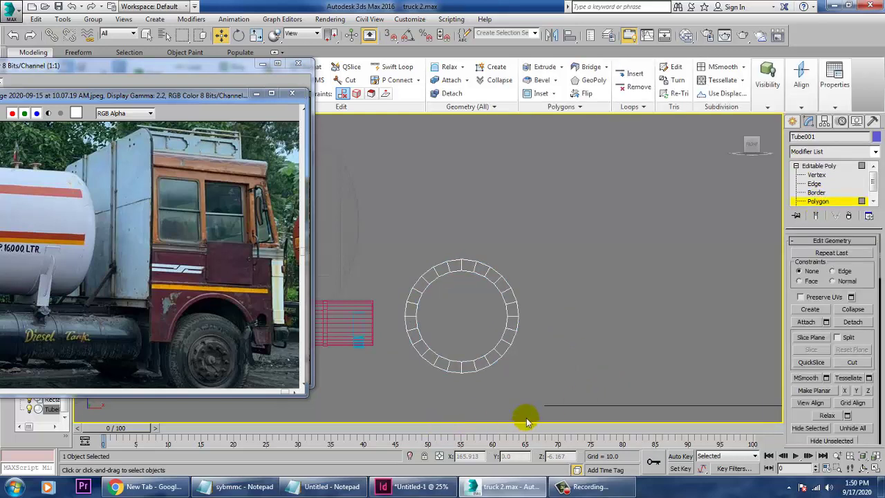
left_click_drag(566, 330, 571, 331)
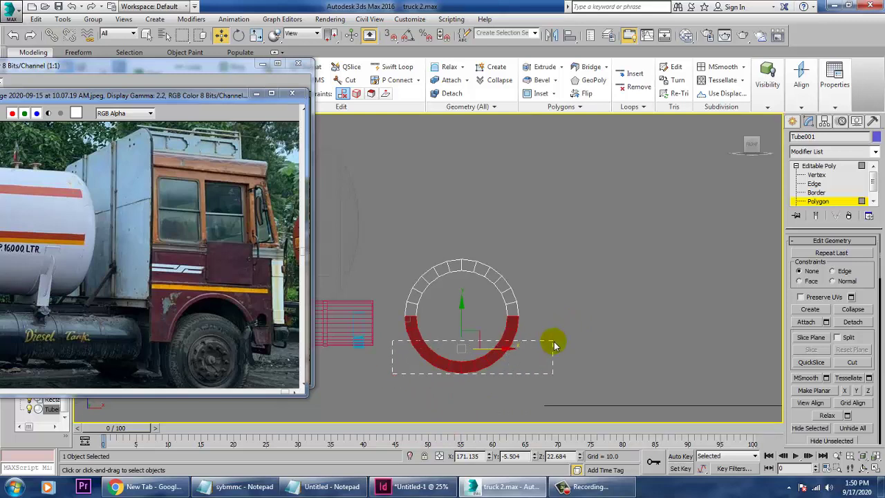
left_click_drag(553, 341, 552, 343)
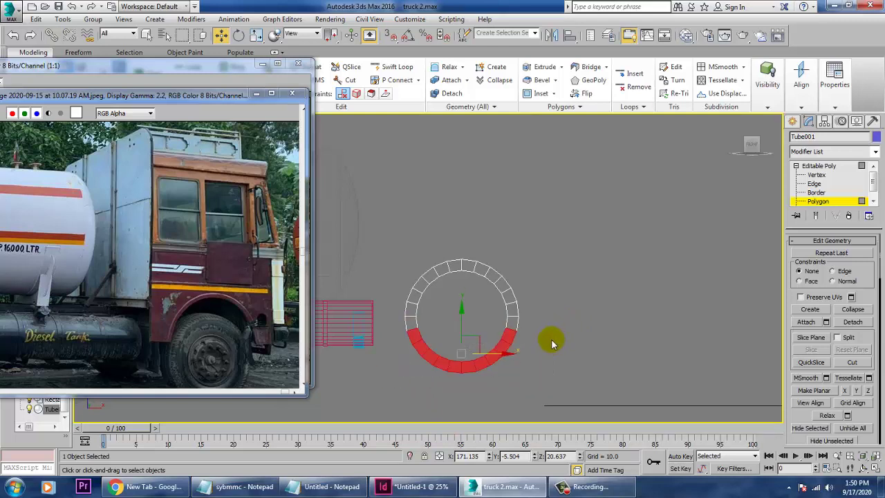
key("Delete")
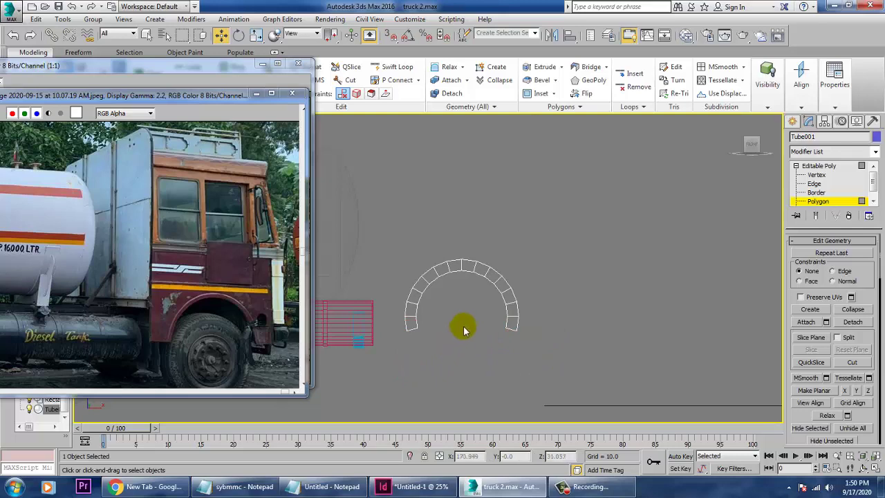
- Extrude the four lowest outer polygons on the arch's front side by 10
scroll(463, 323, "up", 2)
key("alt+w")
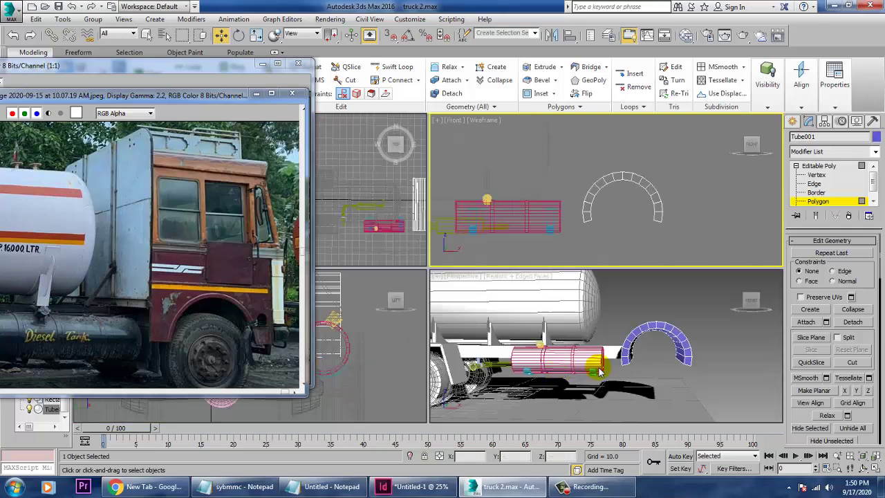
middle_click_drag(629, 363, 585, 315, "alt")
key("alt+w")
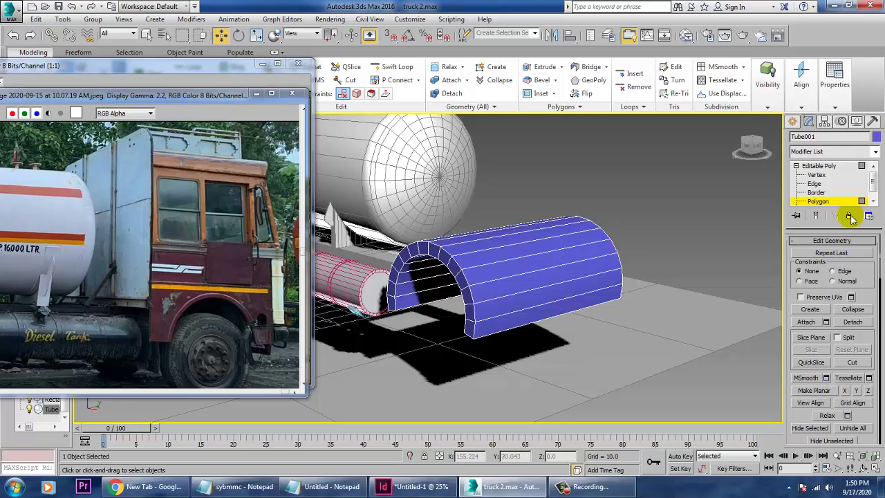
left_click(510, 320)
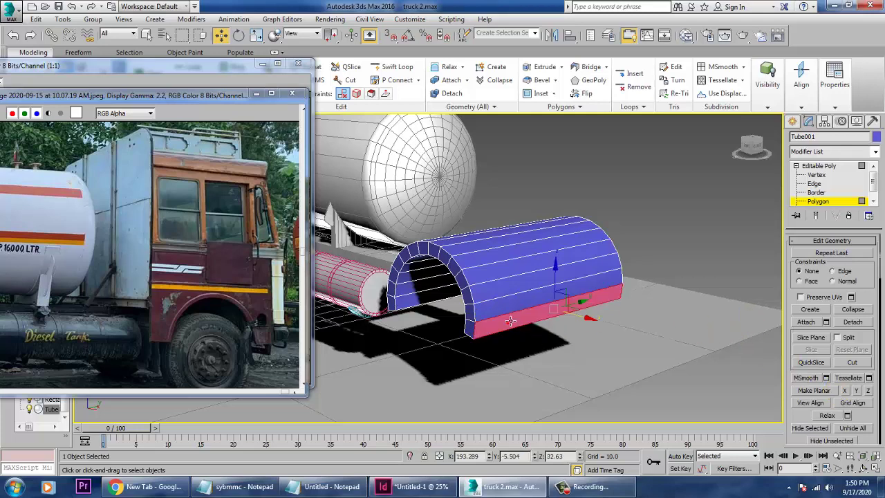
left_click(509, 308, "ctrl")
left_click(505, 292, "ctrl")
left_click(492, 273, "ctrl")
middle_click_drag(639, 291, 646, 272, "alt")
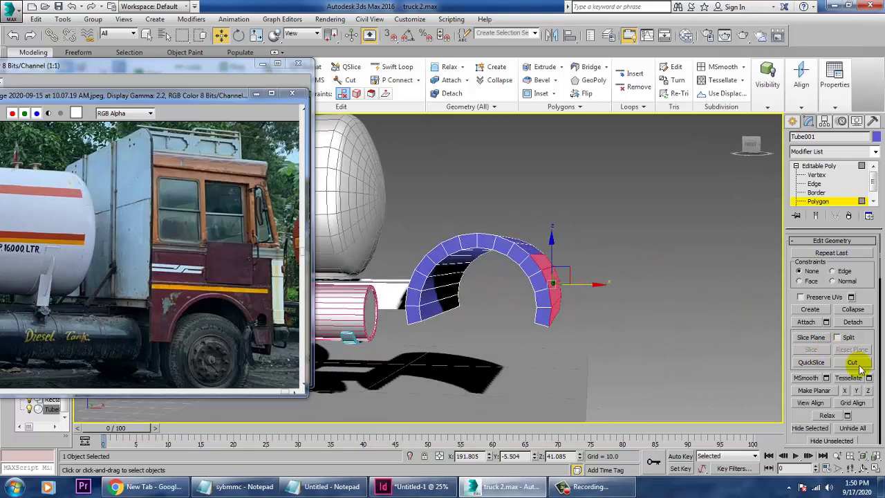
left_click_drag(799, 416, 814, 213)
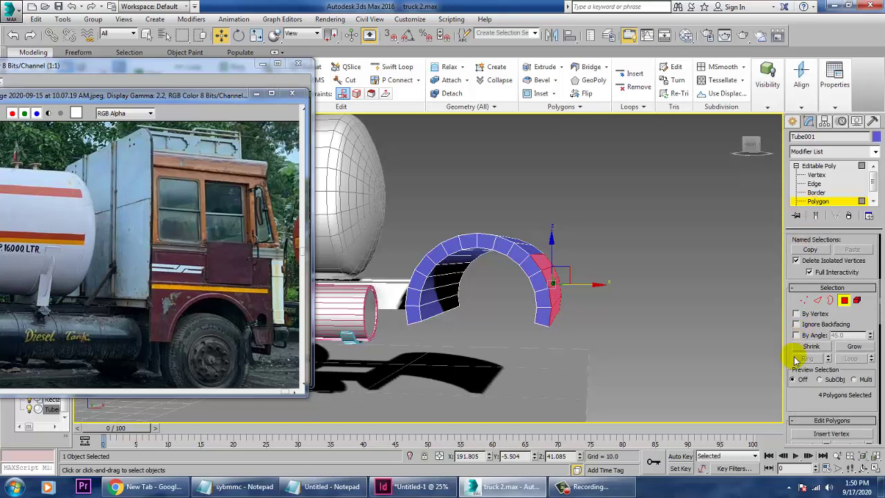
scroll(805, 395, "down", 3)
scroll(816, 308, "down", 1)
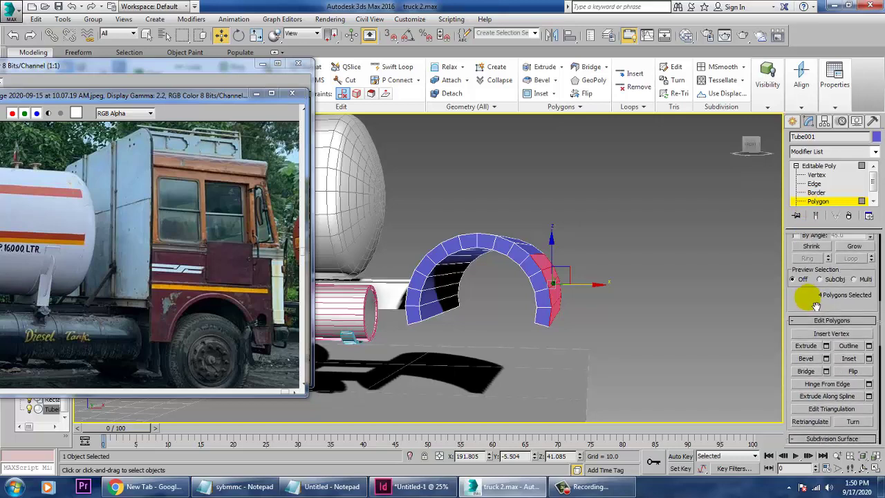
scroll(816, 304, "down", 5)
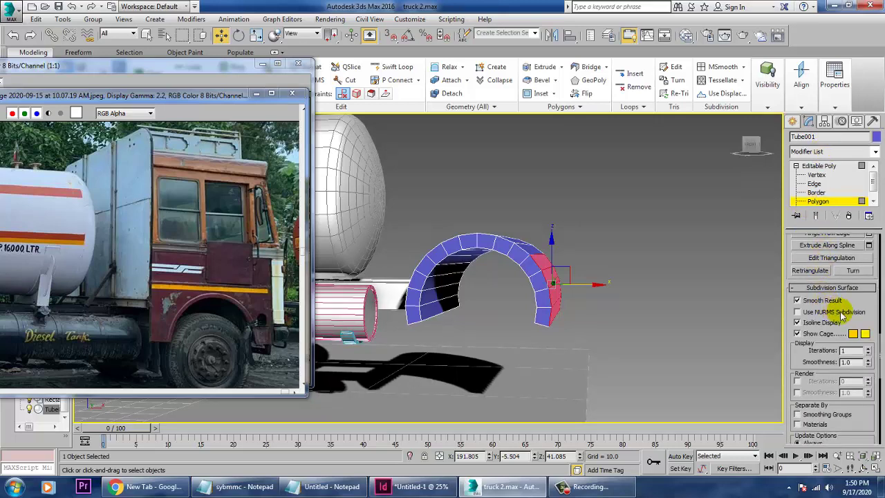
scroll(857, 304, "up", 3)
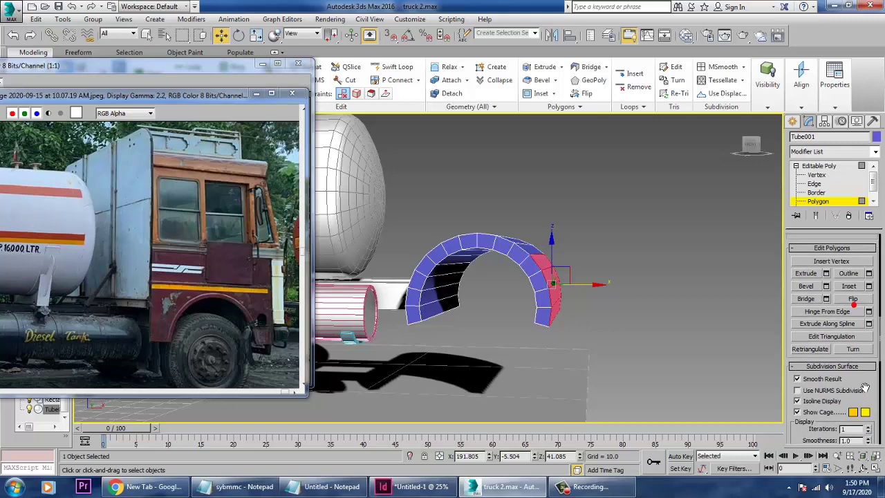
left_click(826, 272)
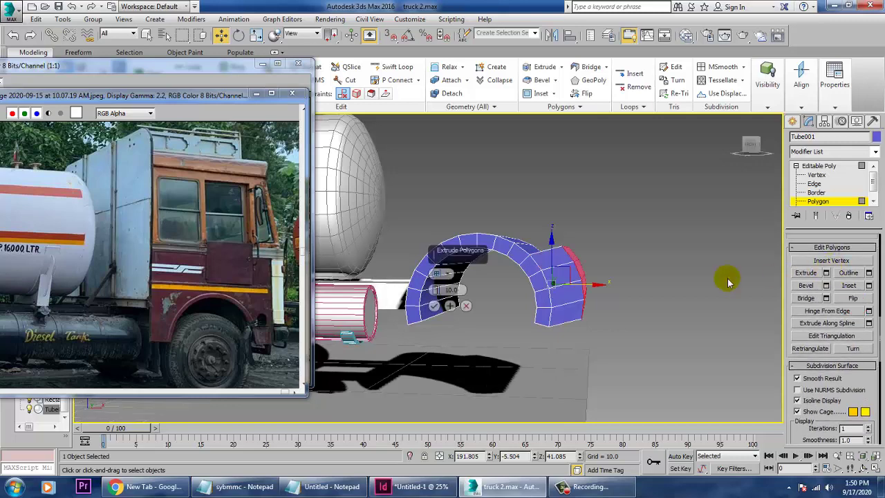
left_click(432, 308)
- Flatten the front extruded faces into a vertical plane and lower them to about Z 41.2
key("alt+w")
middle_click_drag(679, 225, 647, 223)
key("alt+w")
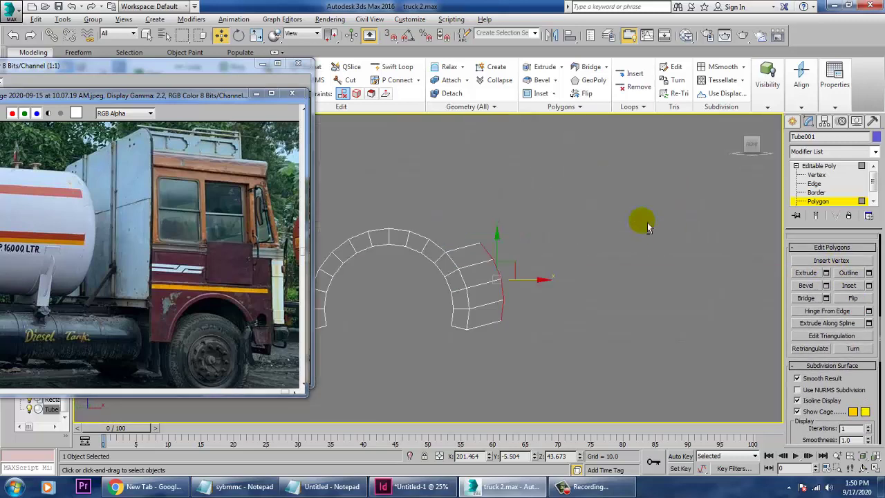
key("r")
left_click_drag(558, 288, 481, 289)
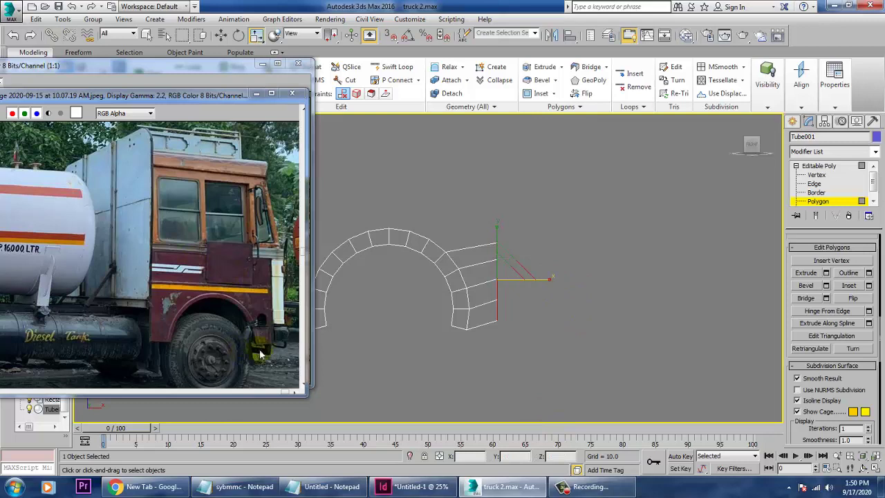
key("w")
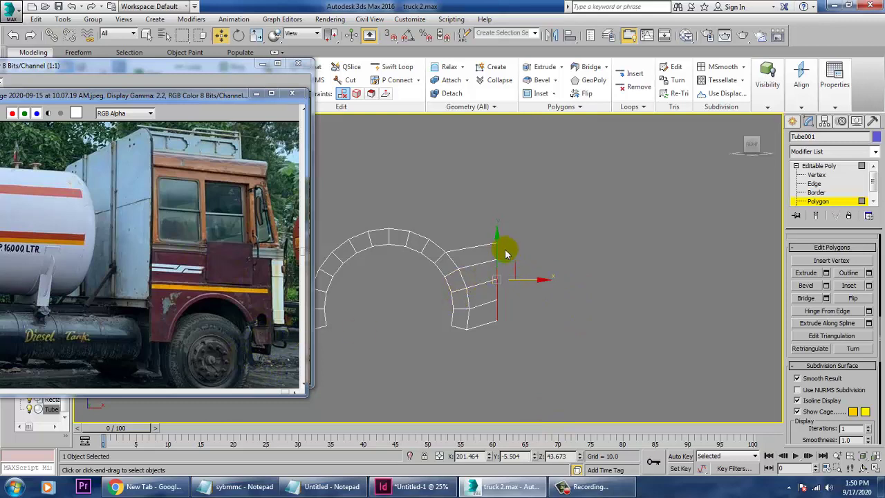
left_click_drag(506, 257, 502, 262)
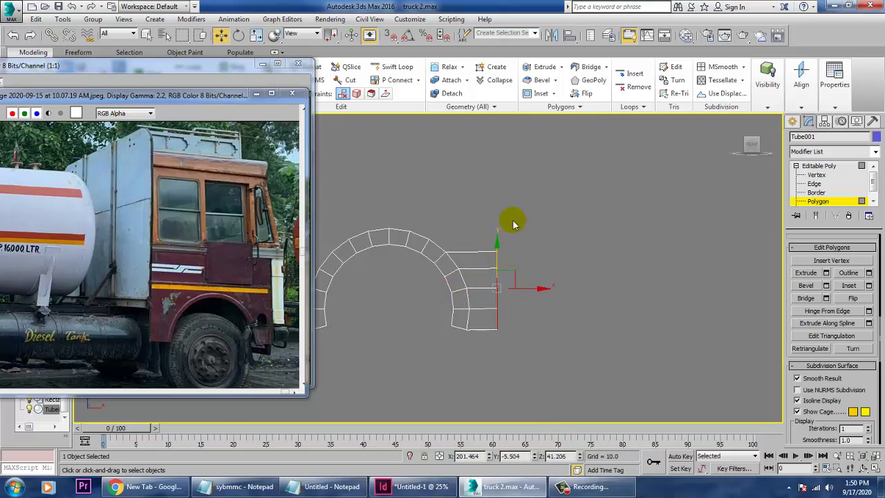
- Extrude the three lowest outer polygons on the arch's rear side by 10
middle_click_drag(522, 227, 611, 220)
left_click_drag(380, 261, 408, 322)
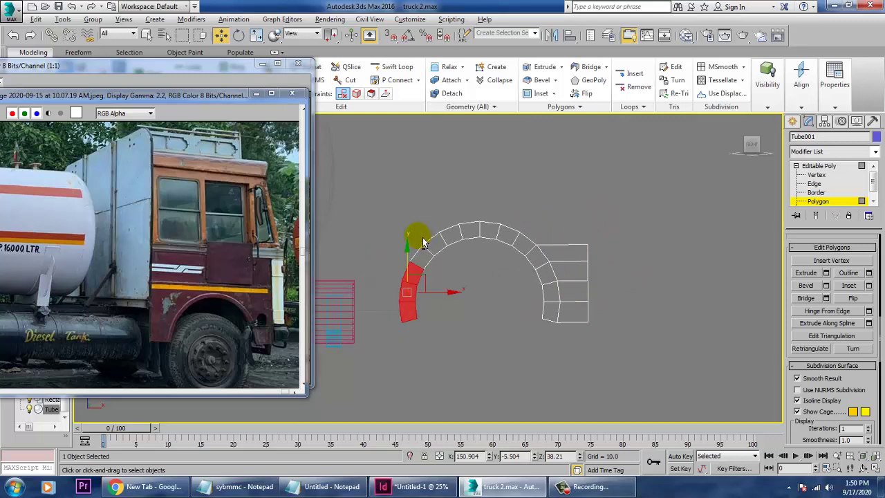
left_click_drag(451, 258, 432, 314, "alt")
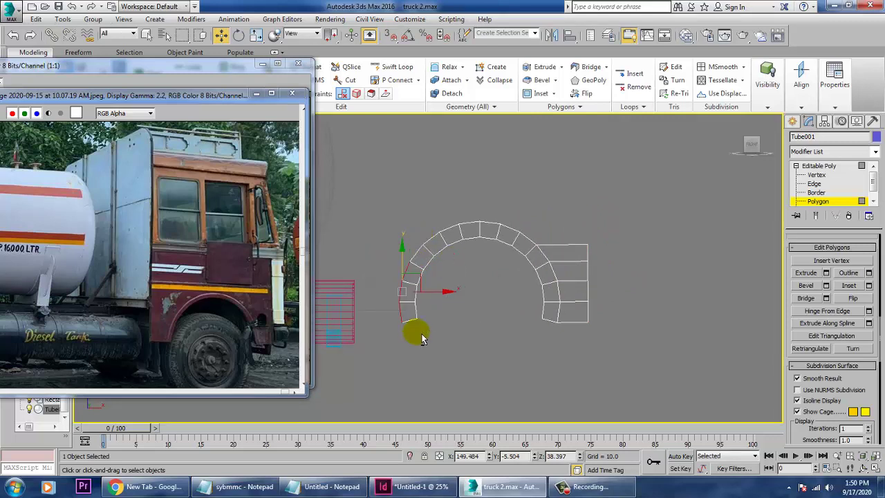
left_click(825, 272)
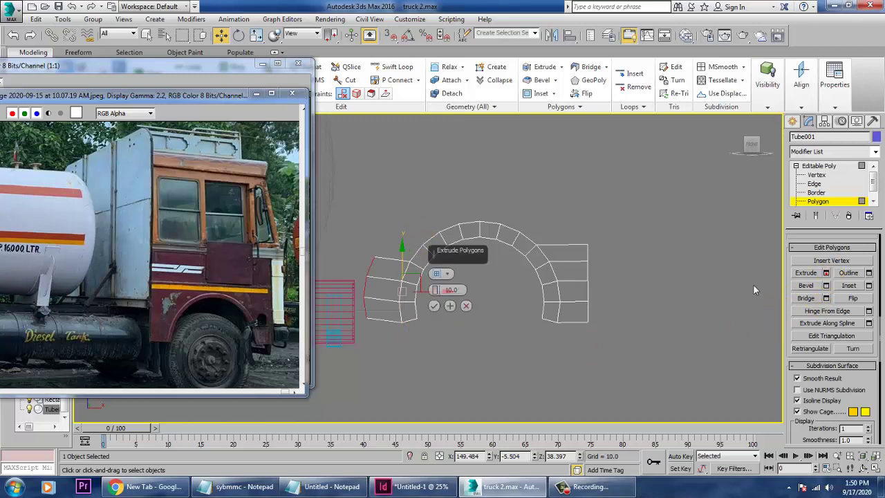
left_click(433, 305)
- Flatten the rear extruded faces into a vertical plane and move them to about X 142.5, Z 38.7
key("r")
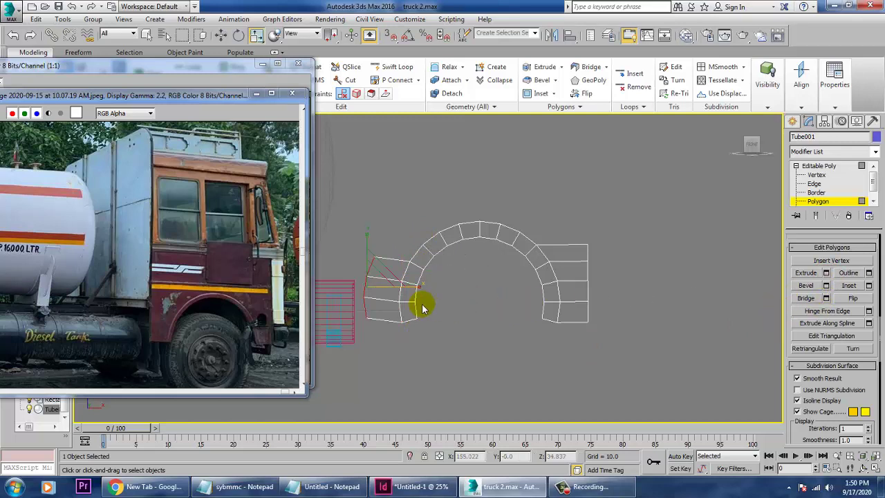
left_click_drag(419, 289, 579, 313)
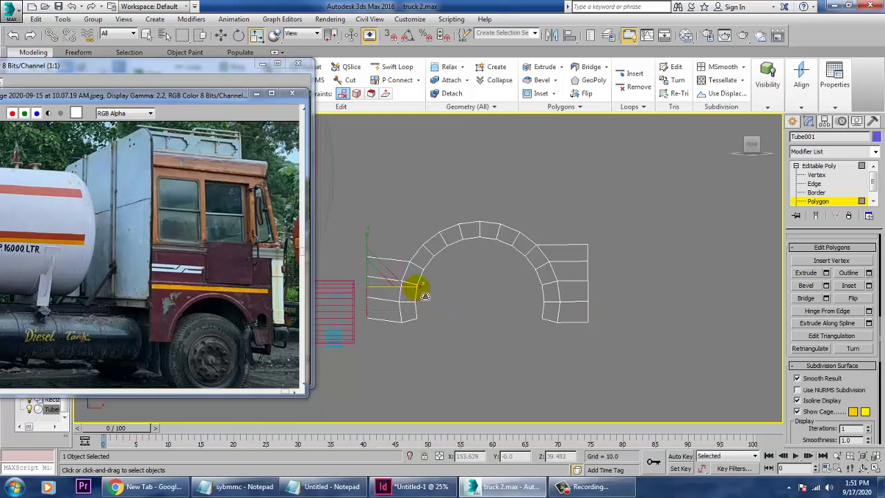
key("w")
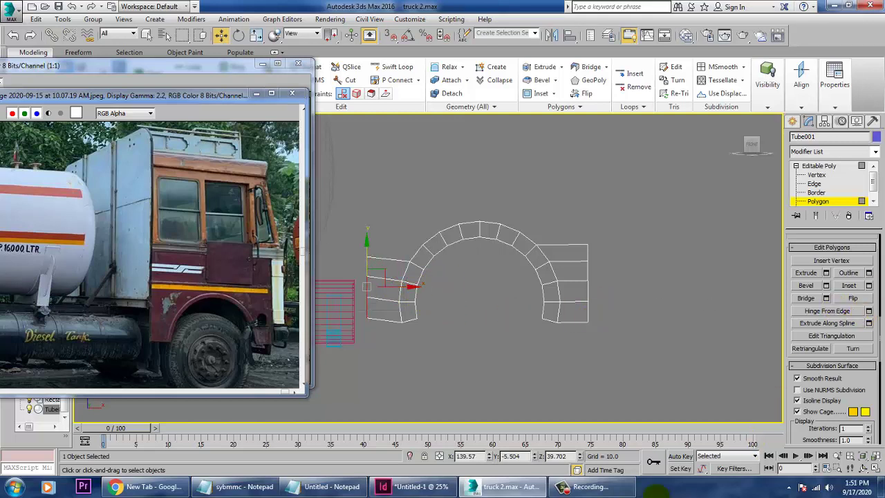
left_click_drag(410, 297, 390, 278)
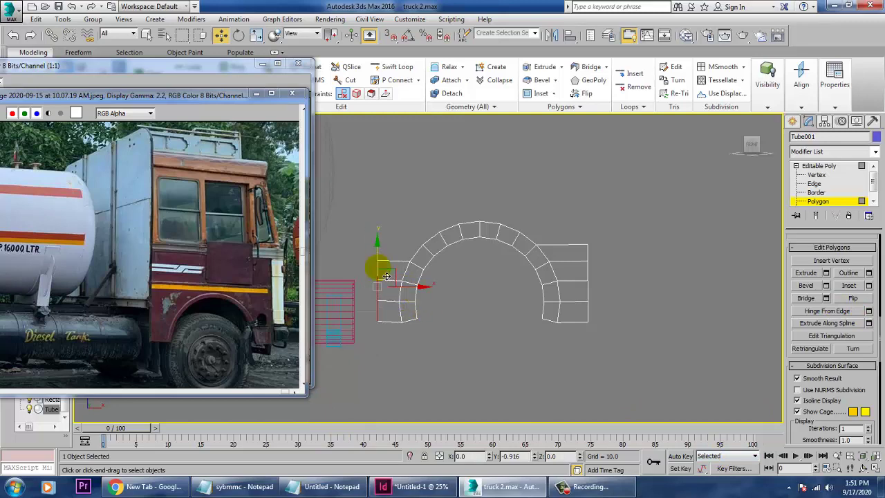
- Flatten the bottom vertices of the arch's front leg to one level and adjust its inner bottom vertices
key("1")
left_click_drag(526, 311, 619, 342)
key("r")
left_click_drag(561, 270, 731, 230)
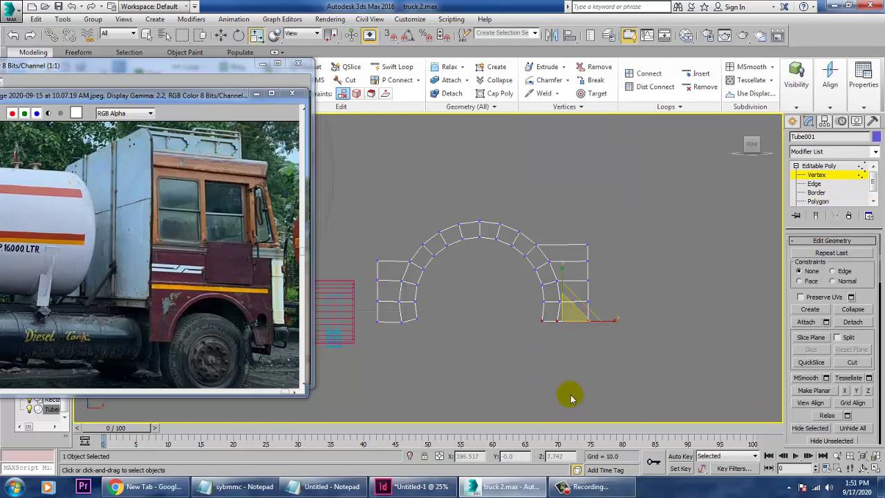
left_click_drag(532, 313, 589, 328)
key("w")
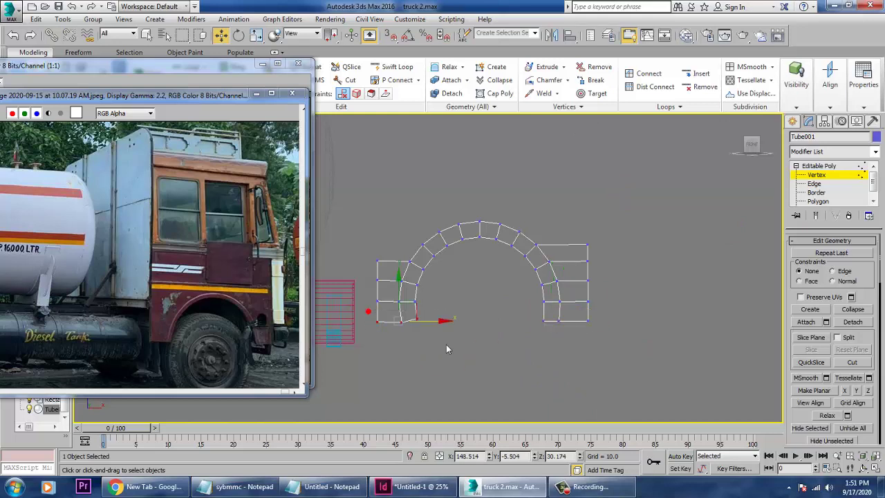
- Flatten the rear leg's bottom vertices to one level and shift its inner ones to about X 150.6
key("r")
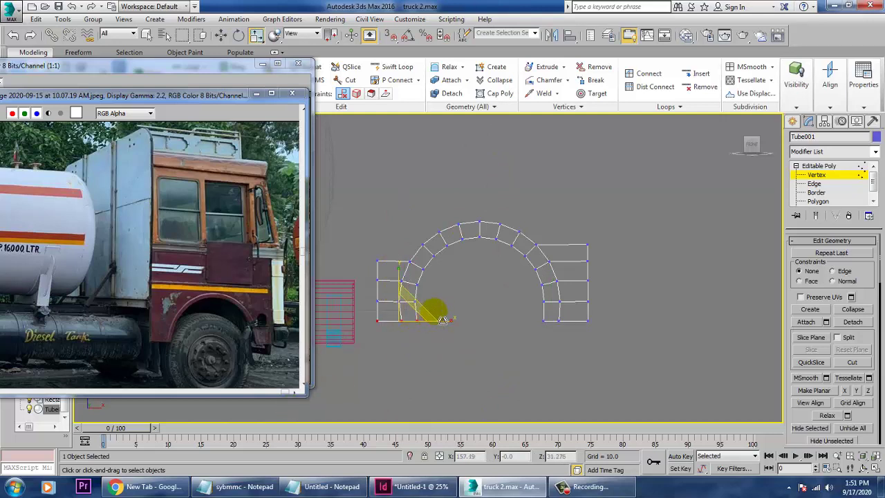
key("w")
left_click_drag(418, 330, 430, 332)
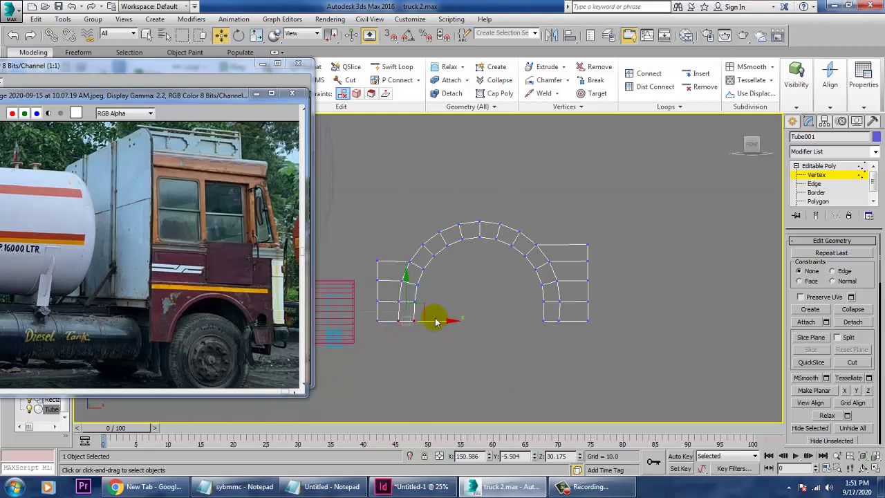
- Select only the nine outer polygons running along the upper edge of the wheel arch and its side extensions
middle_click_drag(592, 244, 605, 283)
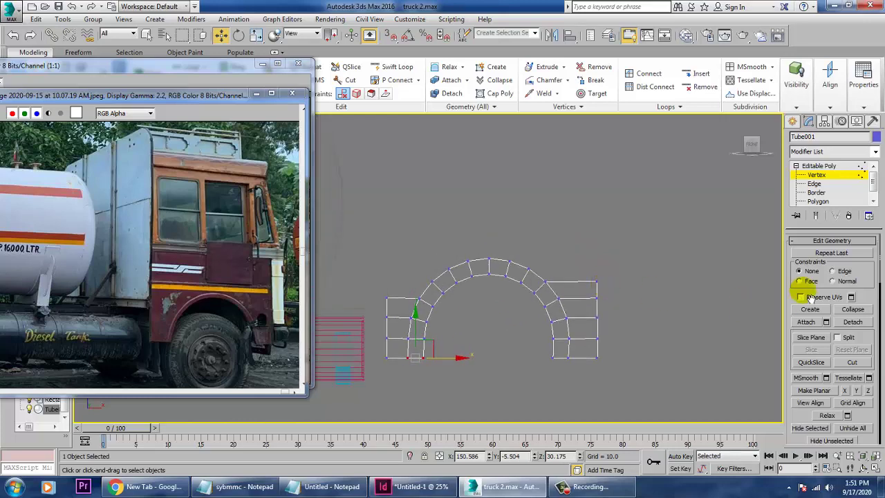
left_click(819, 201)
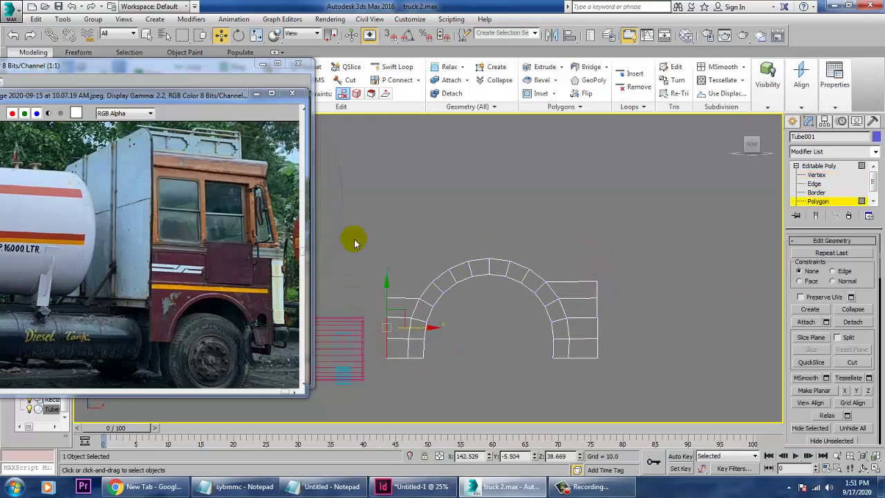
left_click_drag(628, 297, 631, 307)
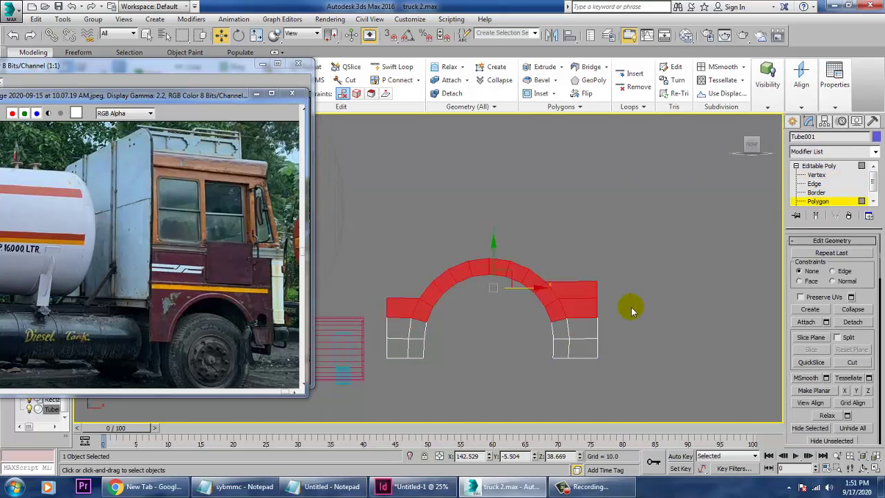
left_click_drag(372, 312, 447, 350, "alt")
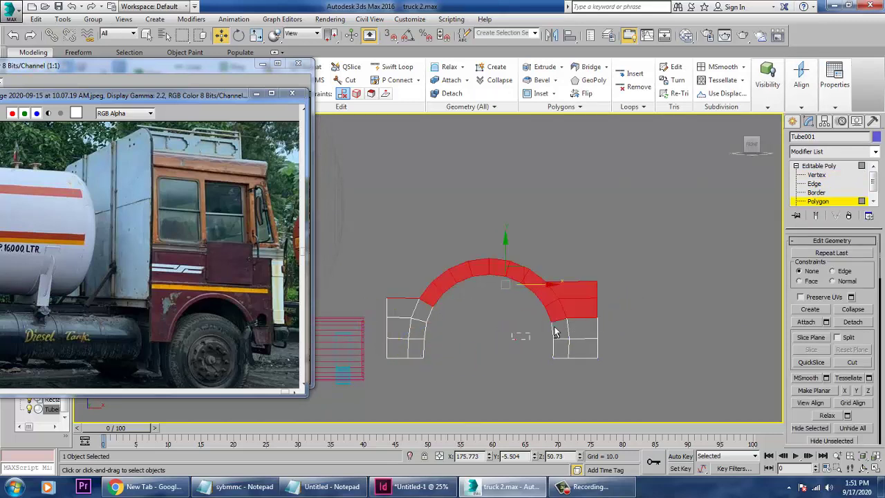
left_click_drag(618, 316, 615, 314, "alt")
left_click(421, 317, "alt")
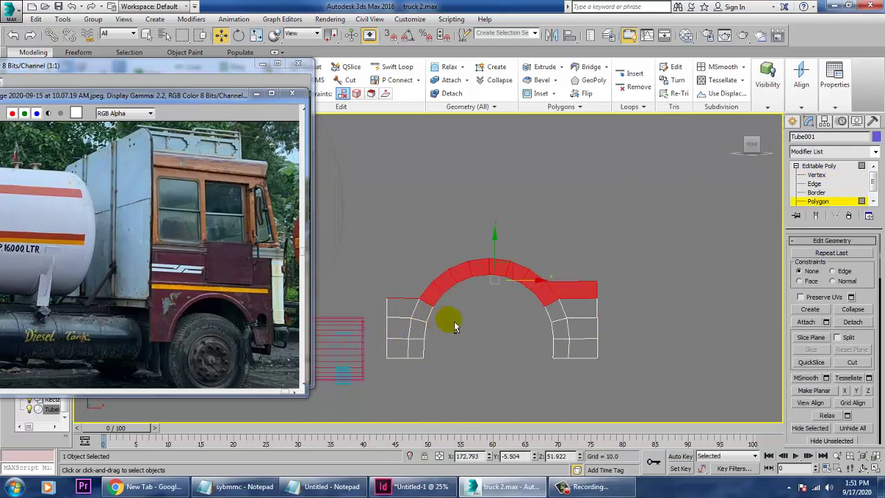
left_click_drag(439, 300, 464, 287, "alt")
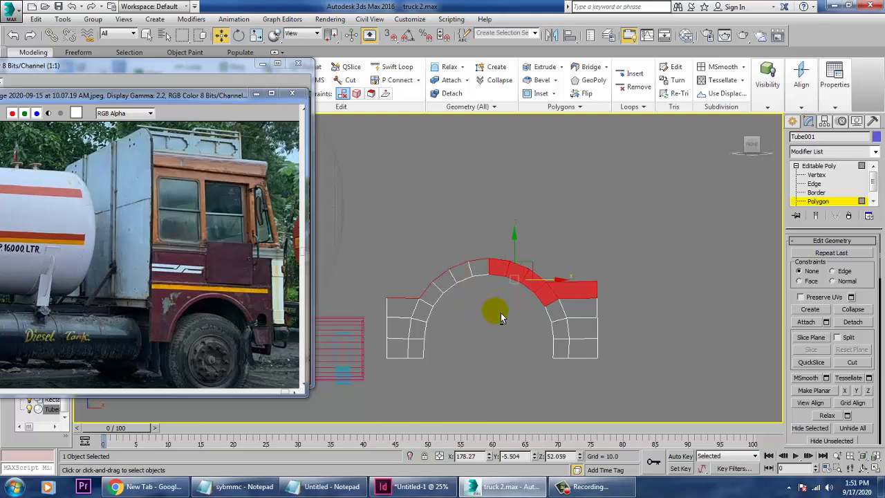
left_click(517, 274, "alt")
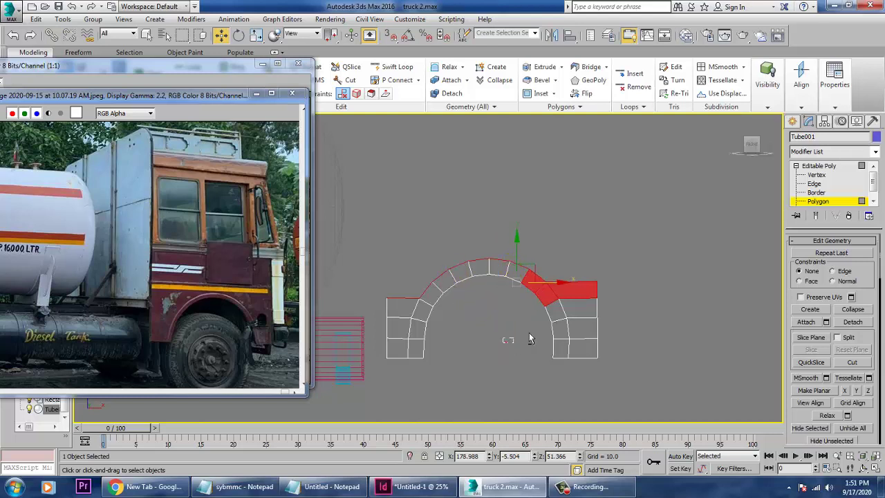
left_click(548, 291, "alt")
left_click(568, 304, "alt")
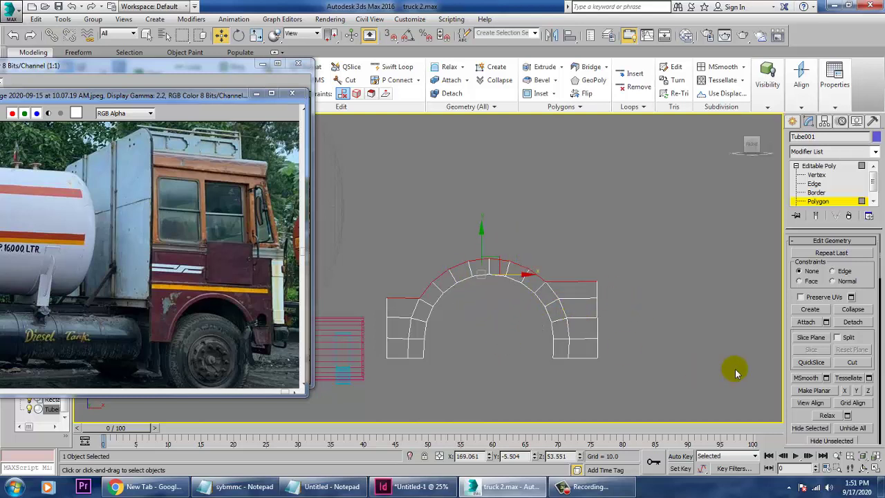
- Extrude the selected upper polygons by about 32.1 and shift them to about X 169.4, directly above the arch
scroll(807, 408, "up", 5)
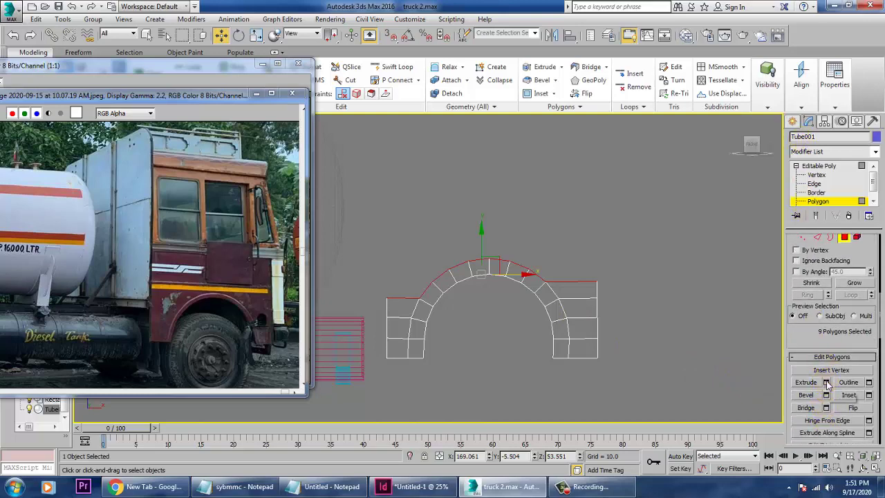
left_click(825, 382)
left_click_drag(435, 290, 450, 207)
left_click(433, 305)
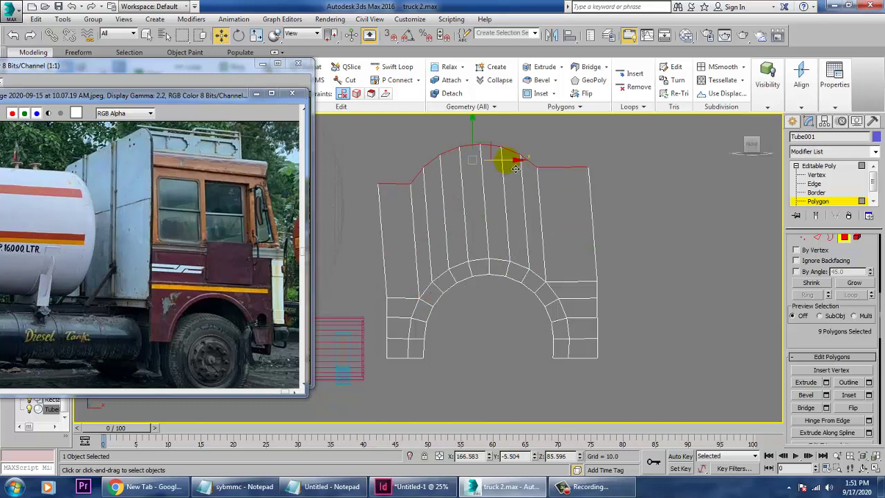
left_click_drag(516, 168, 521, 172)
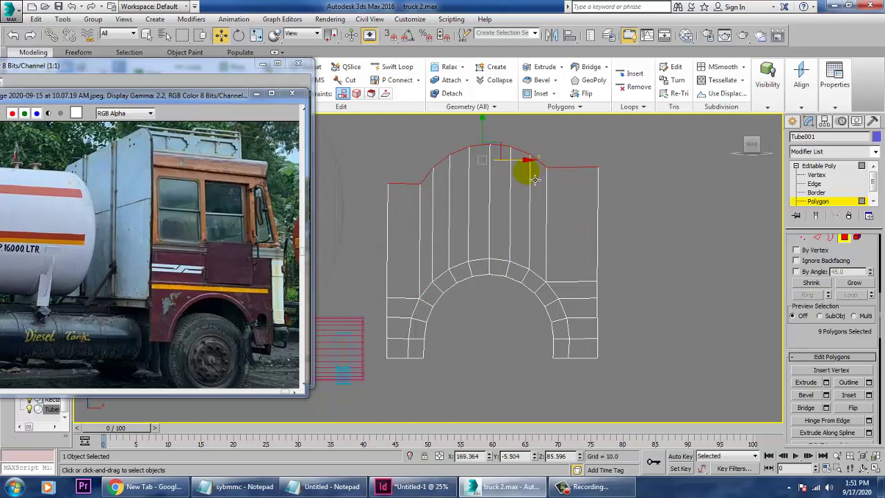
- Flatten the extruded top faces into a horizontal plane and lower them to about Z 65.7
key("r")
scroll(599, 184, "down", 3)
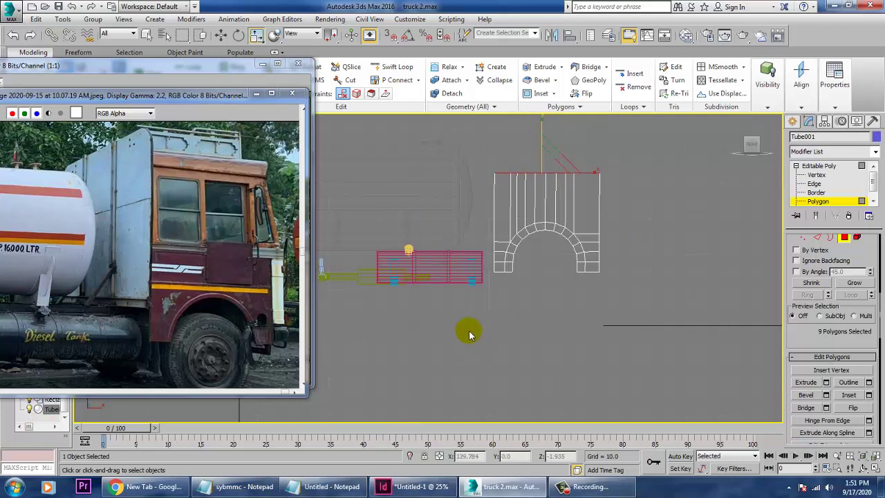
key("w")
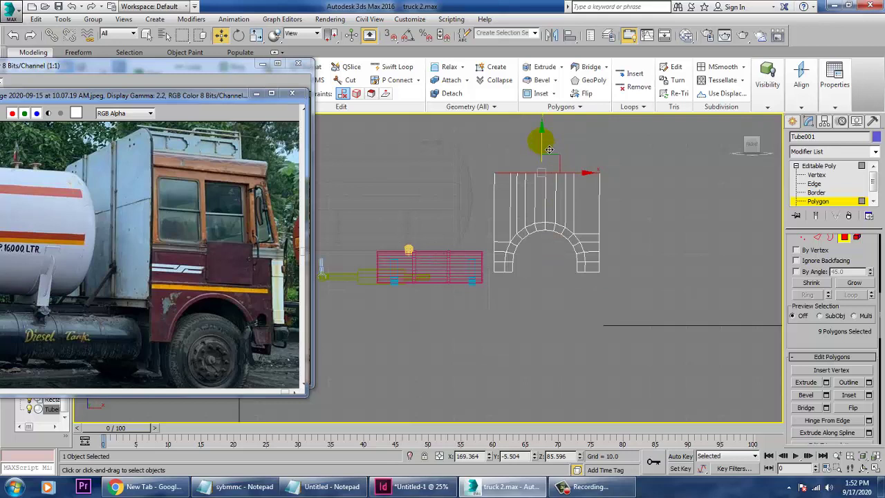
left_click_drag(549, 149, 559, 173)
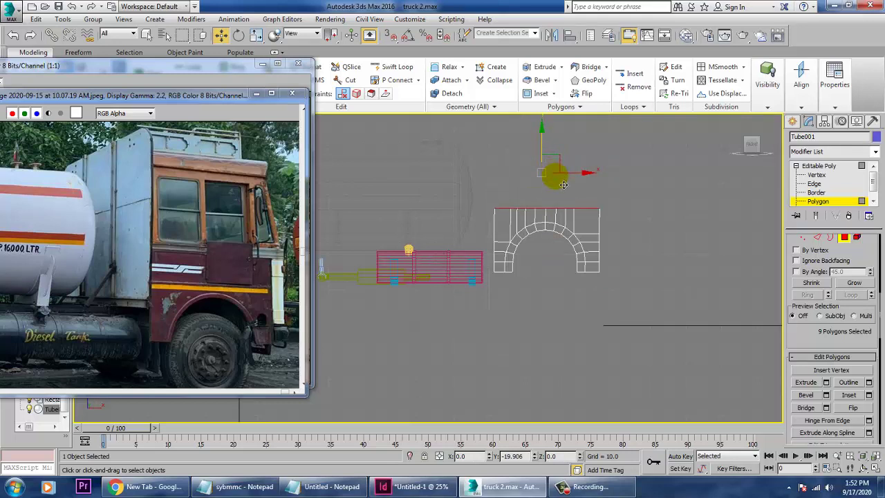
left_click_drag(563, 185, 563, 184)
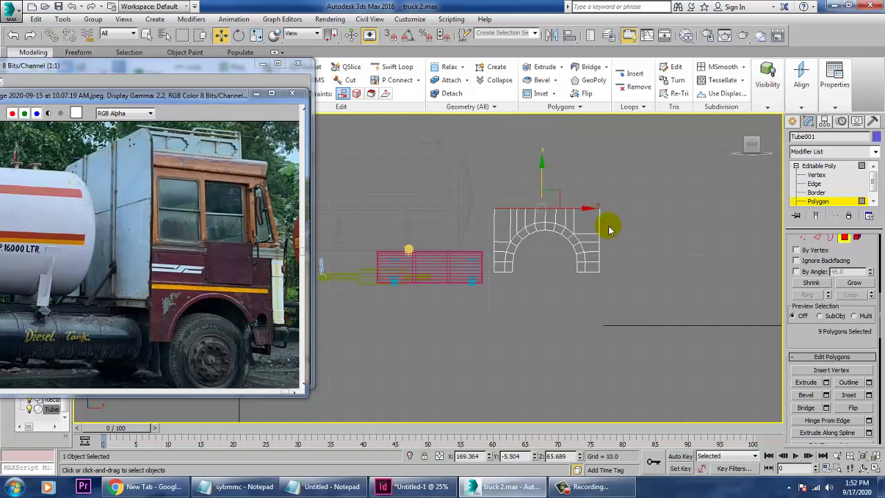
- Extrude the flat top faces up to about Z 111.8 and move the top front corner vertices back to about X 192.7
middle_click_drag(608, 228, 621, 307)
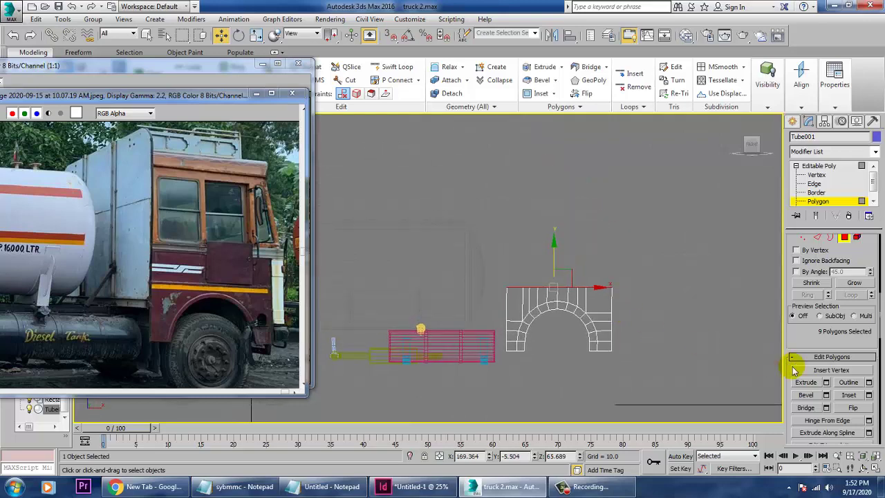
left_click(826, 382)
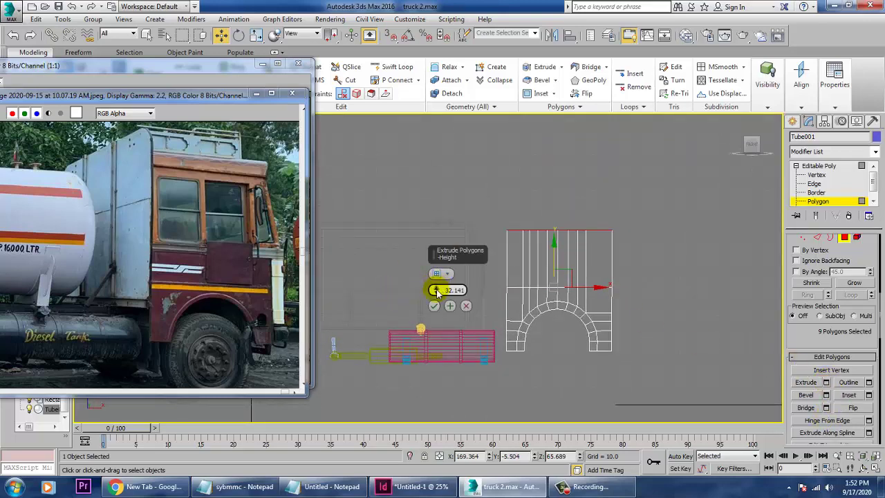
left_click_drag(433, 290, 435, 269)
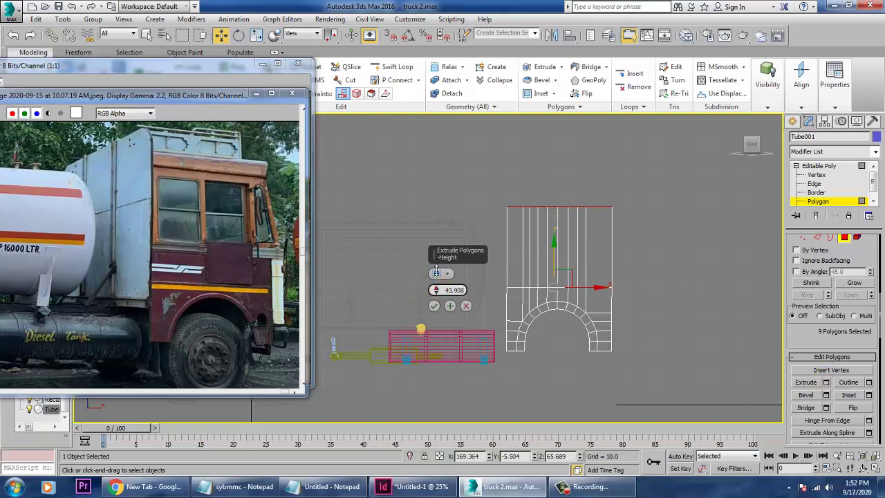
left_click(434, 305)
key("1")
left_click_drag(607, 171, 644, 214)
- Add an edge loop with Swift Loop through the rim around the wheel arch, following its curve down both legs
key("alt+w")
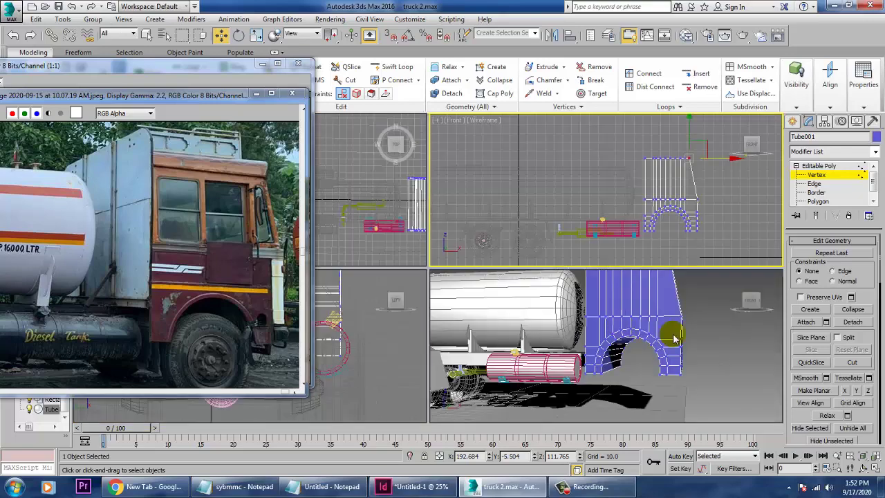
middle_click_drag(673, 338, 625, 285, "alt")
key("alt+w")
scroll(629, 297, "up", 3)
mouse_move(660, 308)
middle_mouse_down("alt")
mouse_move(641, 306)
mouse_move(660, 310)
middle_mouse_up("alt")
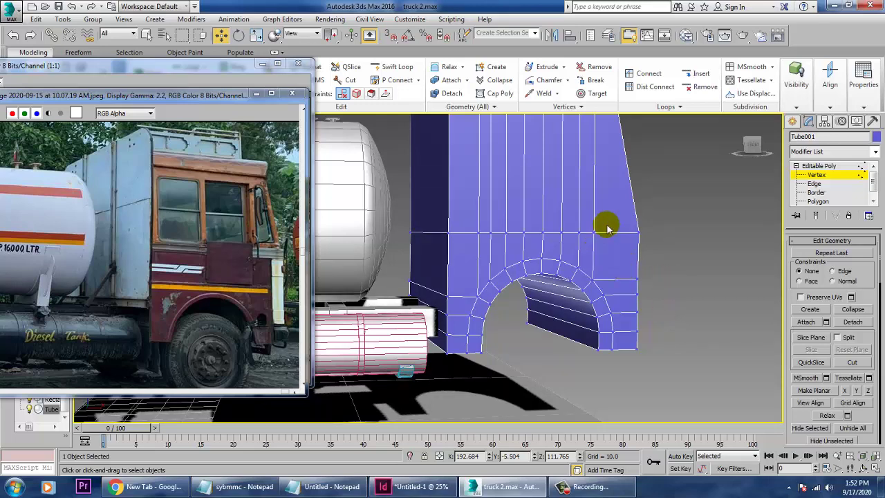
left_click(397, 67)
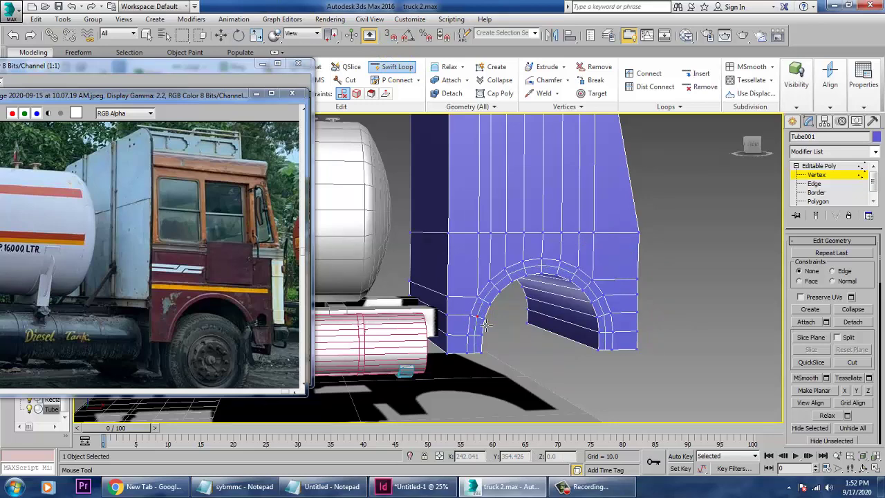
left_click(479, 319)
scroll(546, 311, "up", 3)
right_click(513, 310)
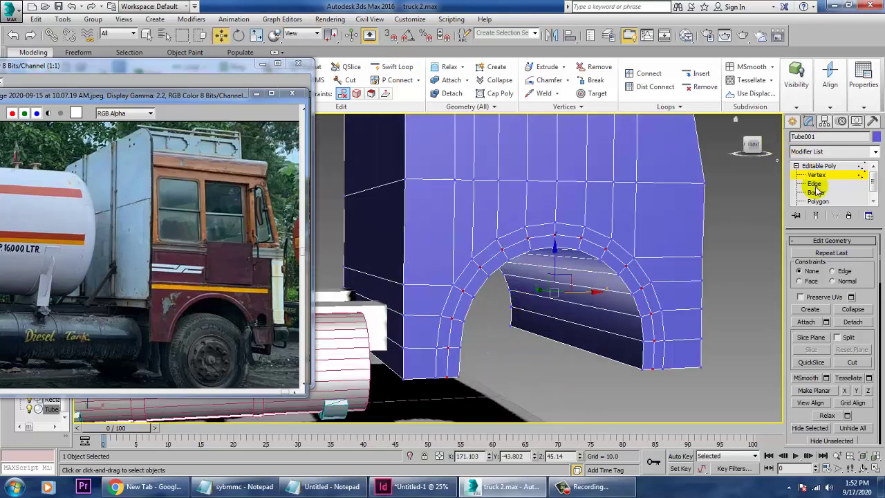
- Select the ring of polygons on the side face that forms the arch's inner rim strip
left_click(814, 184)
left_click(452, 347)
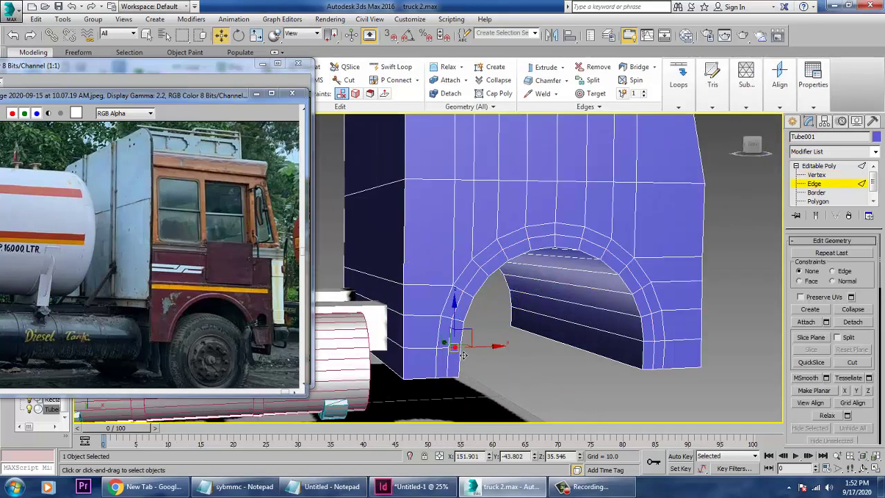
key("alt+r")
left_click_drag(805, 421, 832, 198)
left_click(822, 200, "ctrl")
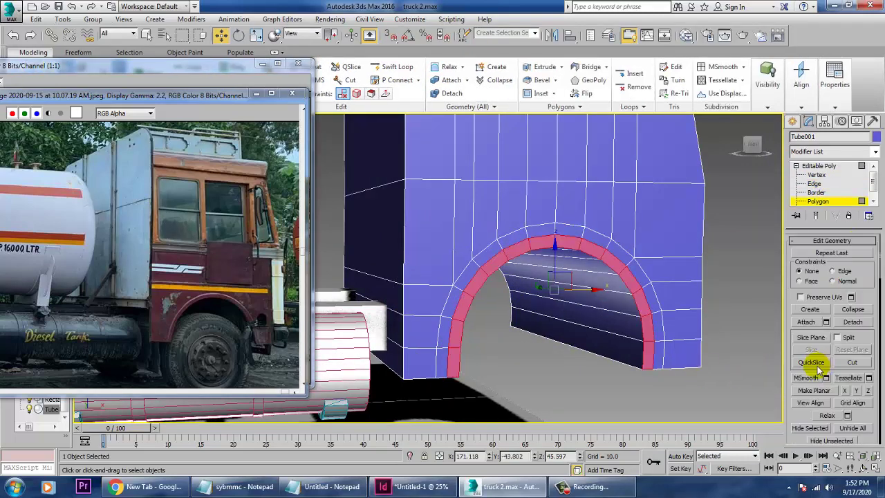
- Bevel the arch's inner rim strip with a height of 0.551 and an outline of -0.353
scroll(810, 418, "up", 5)
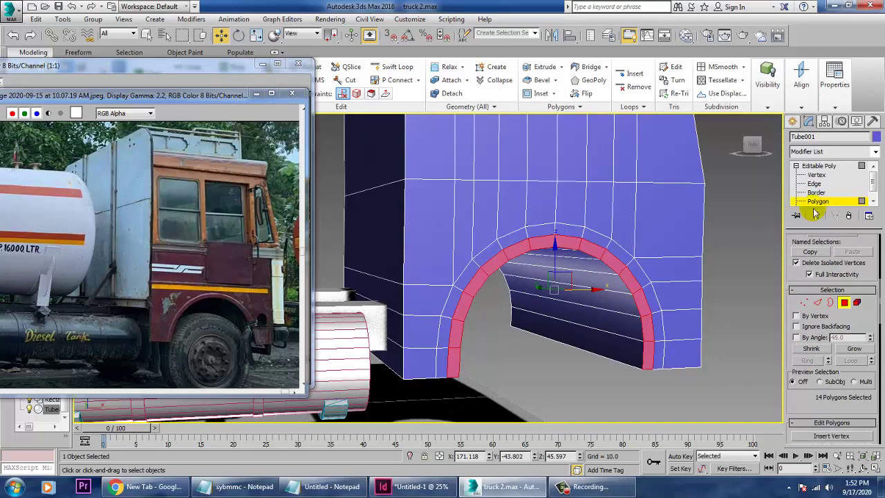
scroll(818, 410, "down", 5)
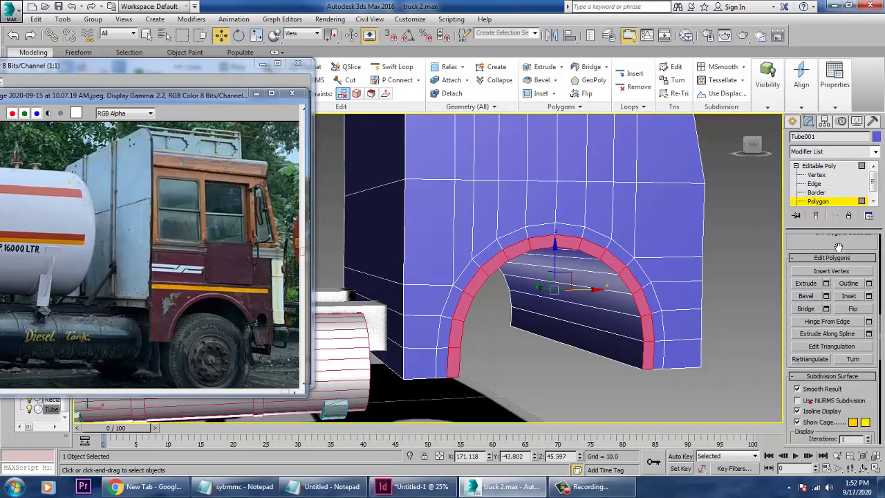
left_click(825, 298)
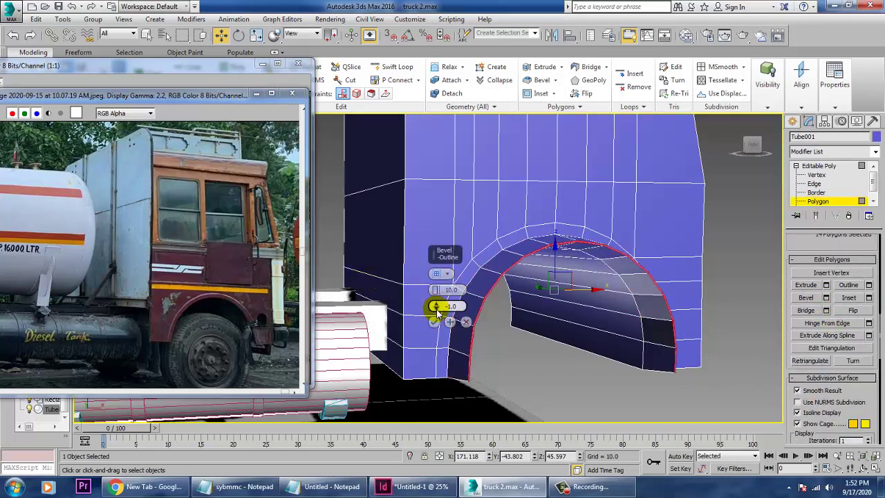
left_click_drag(437, 308, 438, 291)
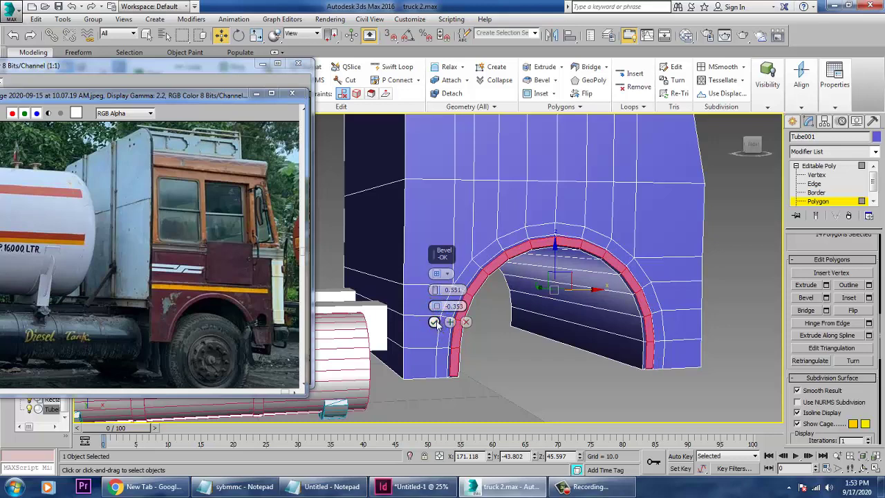
left_click(434, 323)
left_click(496, 346)
- Reposition the second reference image window so the photo of the parked trucks' fronts can be seen beside the cab
middle_click_drag(627, 242, 644, 273)
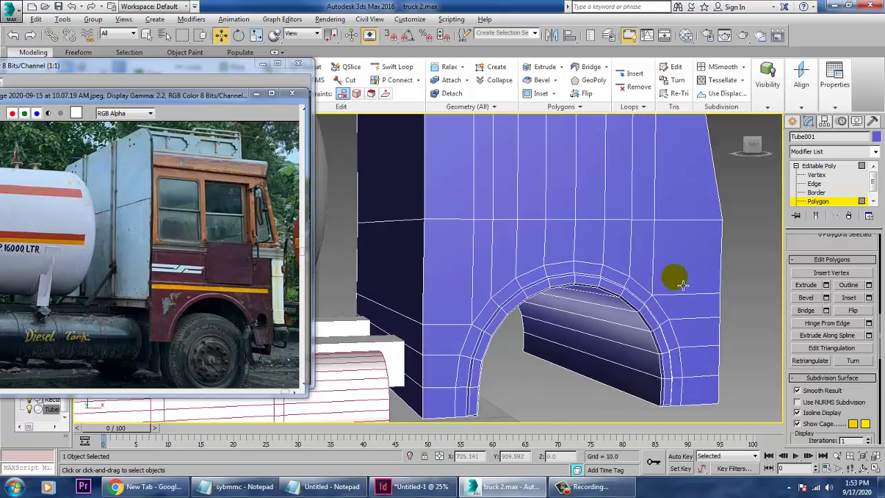
scroll(681, 282, "down", 5)
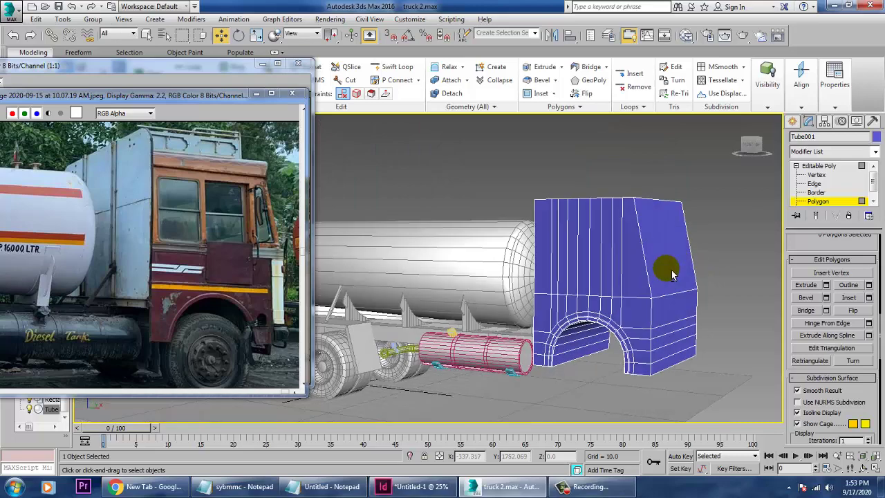
left_click_drag(154, 65, 276, 245)
left_click(229, 165)
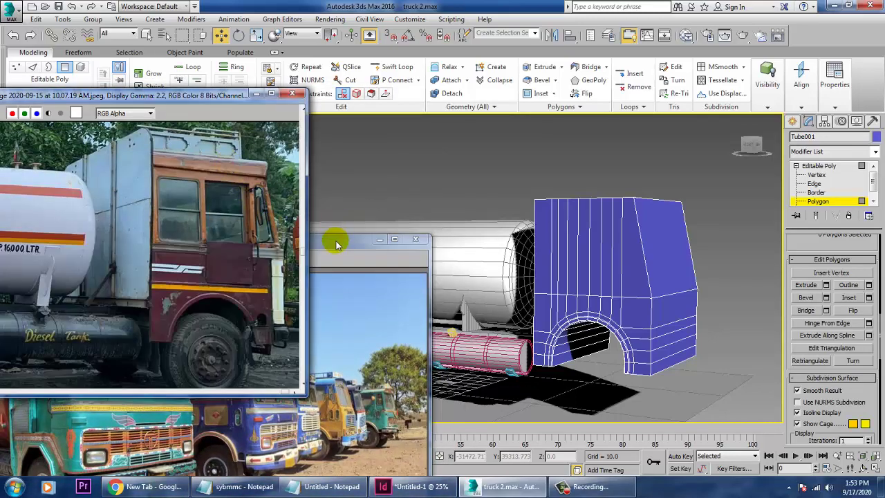
- Select all vertices on the cab's far side and move them outward to about Y 37.6 to widen the body
middle_click_drag(616, 252, 674, 228, "alt")
key("1")
left_click_drag(657, 150, 774, 455)
middle_click_drag(719, 263, 743, 340, "alt")
middle_click_drag(673, 259, 705, 332, "alt")
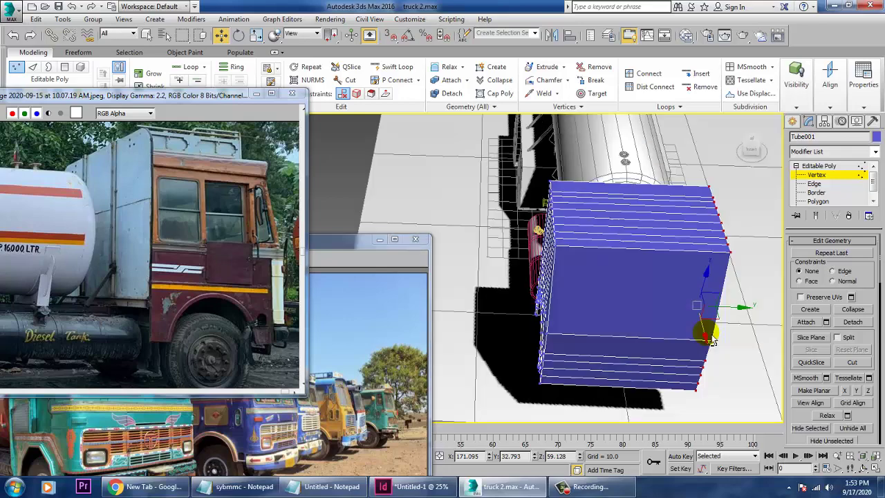
middle_click_drag(694, 231, 662, 262, "alt")
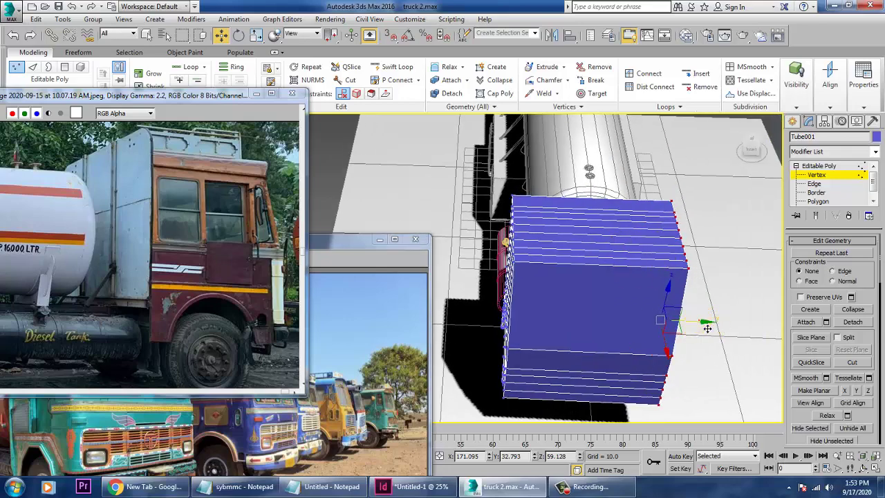
left_click_drag(707, 325, 720, 328)
middle_click_drag(629, 266, 655, 235, "alt")
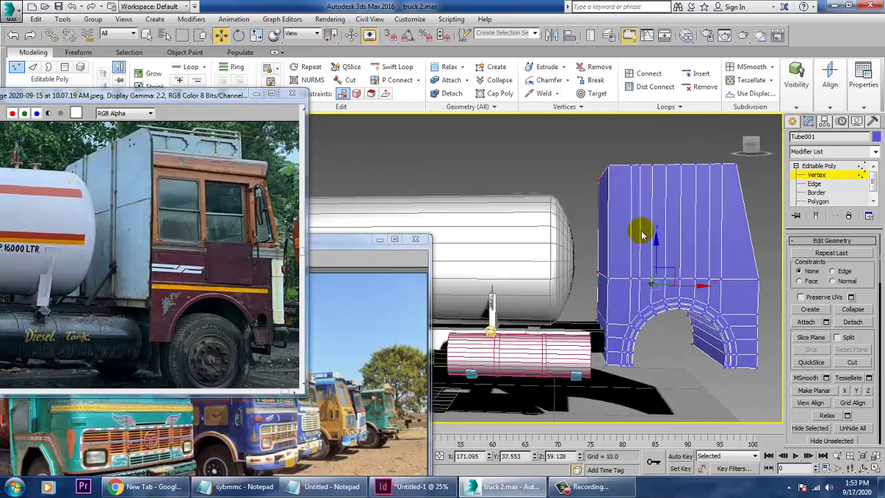
middle_click_drag(650, 283, 625, 257, "alt")
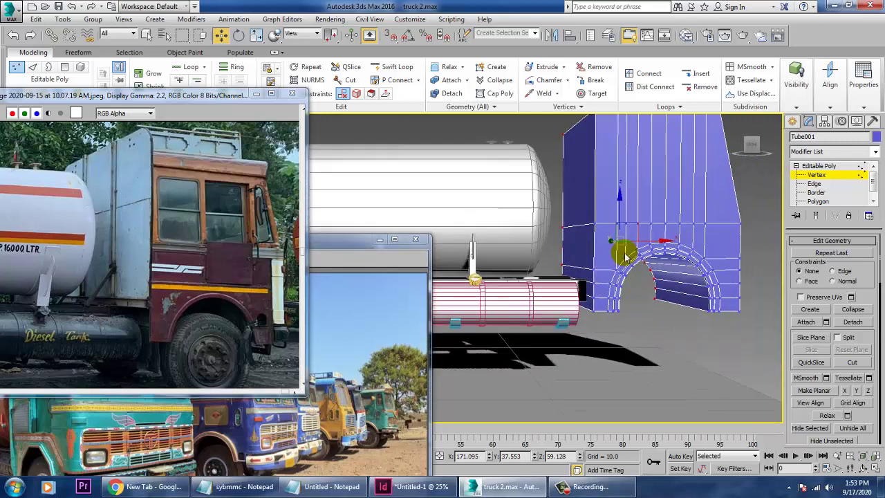
- Select the three polygons along the lower part of the cab's rear face, beside the diesel tank
left_click(818, 201)
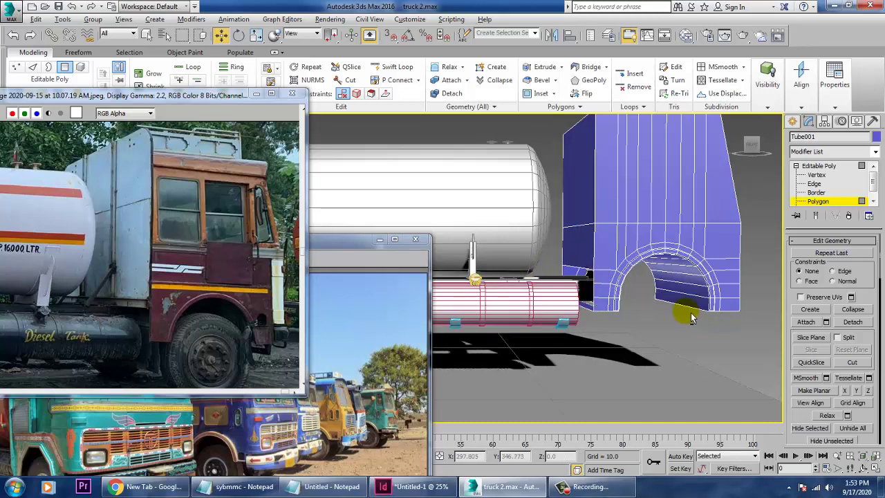
middle_click_drag(681, 312, 712, 323, "alt")
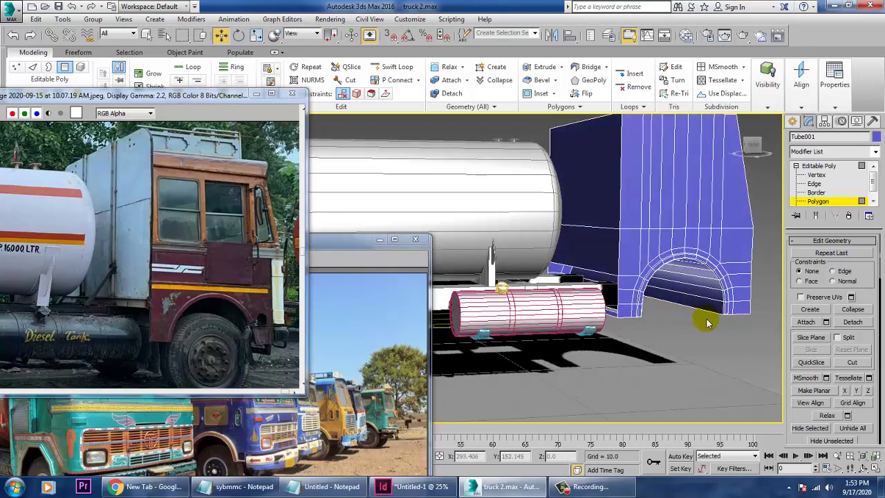
middle_click_drag(718, 290, 707, 278, "alt")
left_click(629, 297)
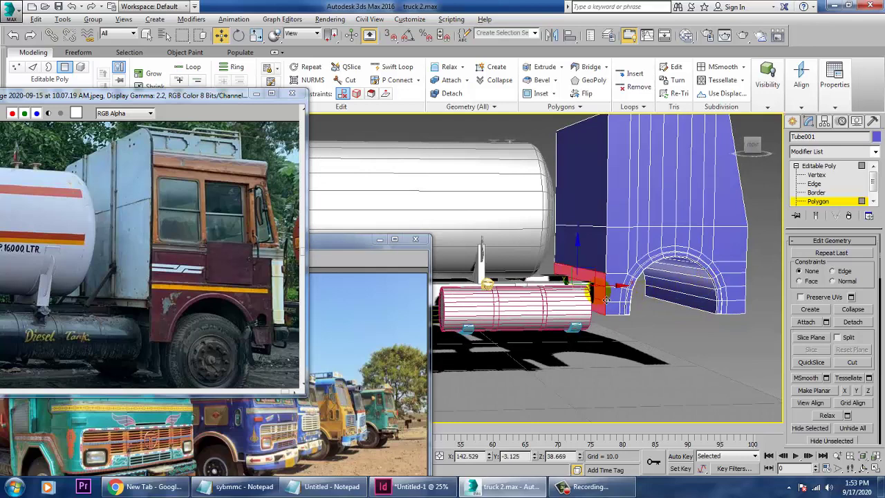
key("ctrl+z")
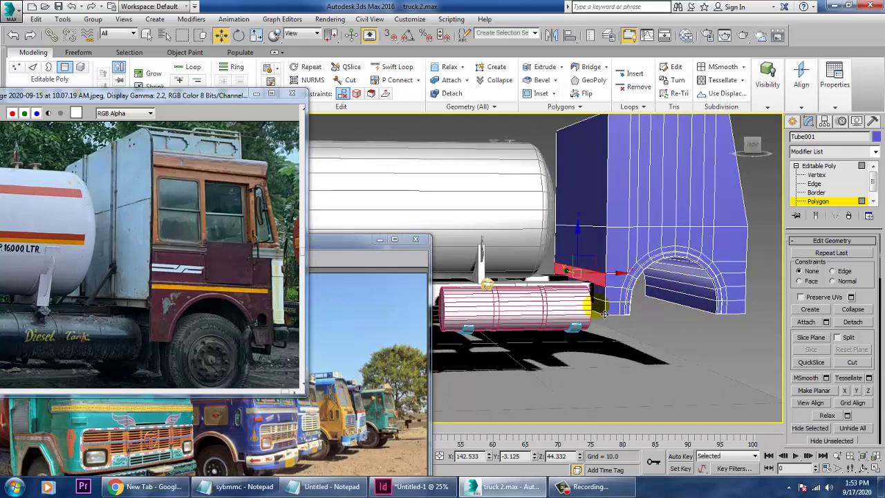
left_click(607, 314)
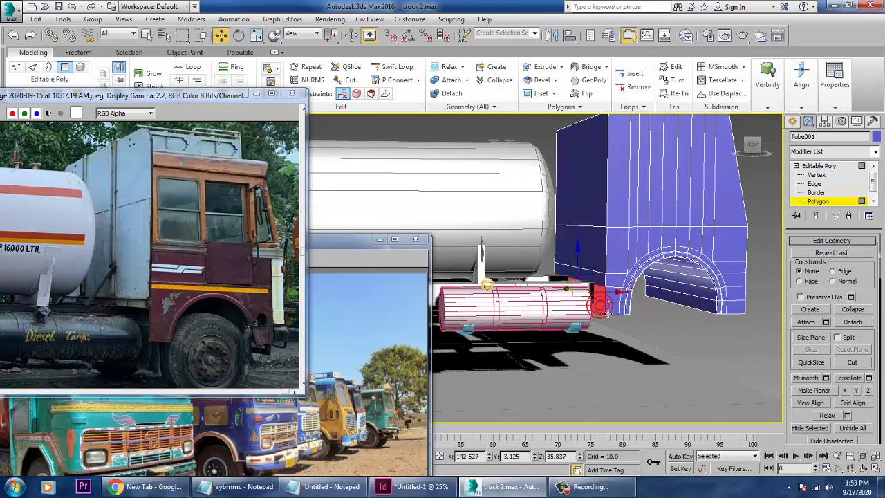
key("Delete")
middle_click_drag(636, 292, 665, 295, "alt")
key("ctrl+z")
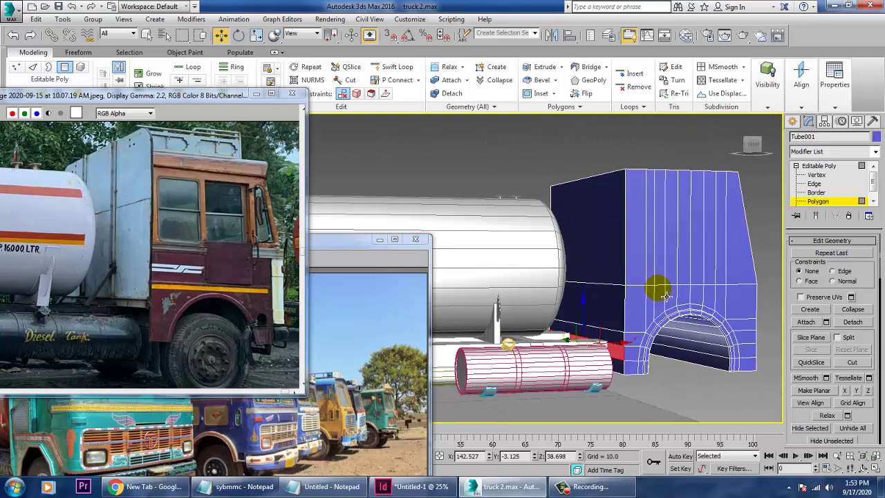
left_click(620, 370, "ctrl")
scroll(835, 412, "down", 3)
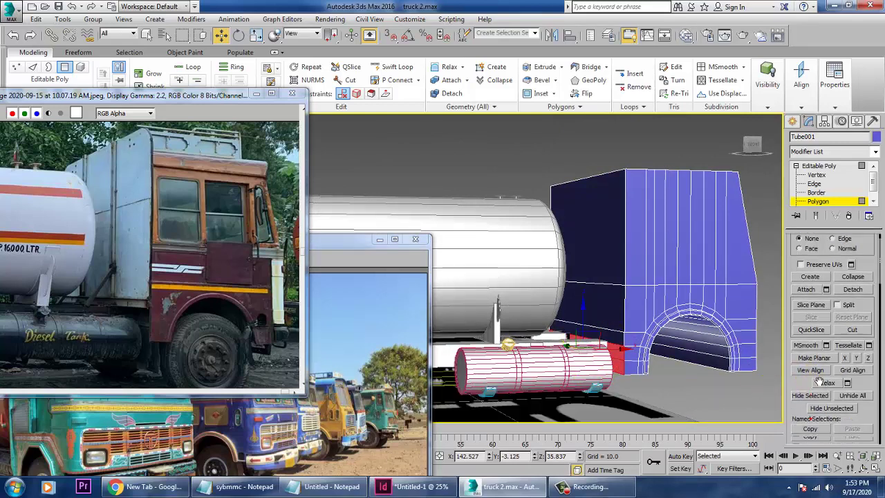
scroll(843, 411, "down", 5)
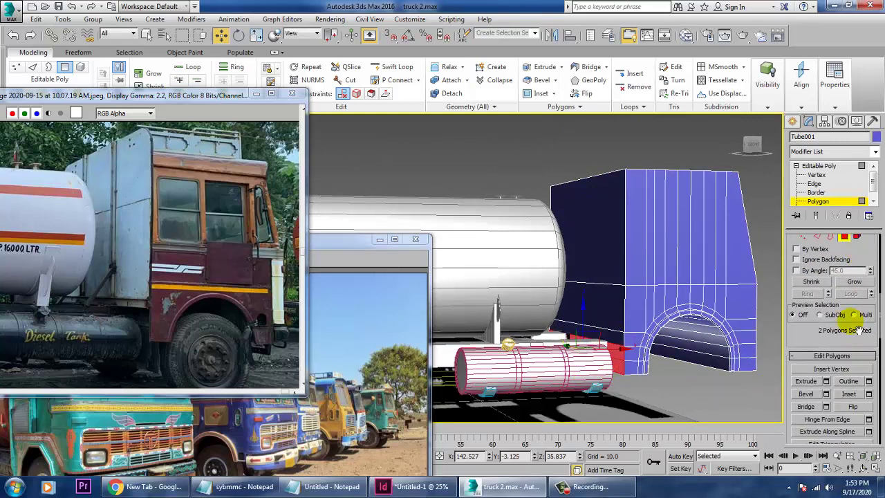
left_click(617, 346, "ctrl")
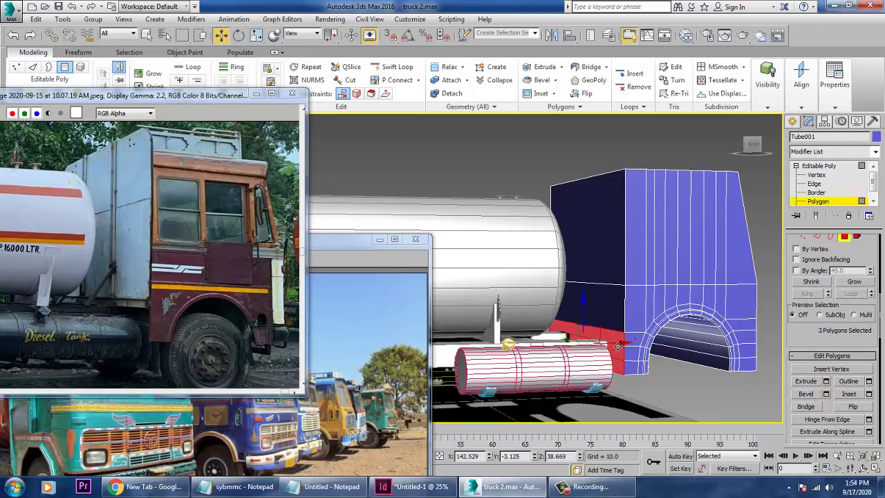
- Bevel the selected lower rear polygons inward with a height of -1.132 and an outline of -2.295
left_click(826, 392)
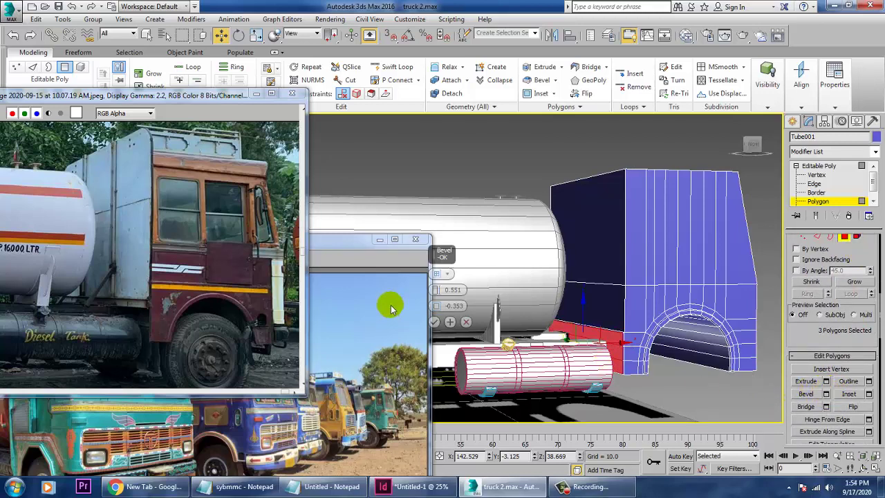
mouse_move(441, 308)
left_mouse_down()
mouse_move(436, 297)
mouse_move(437, 324)
left_mouse_up()
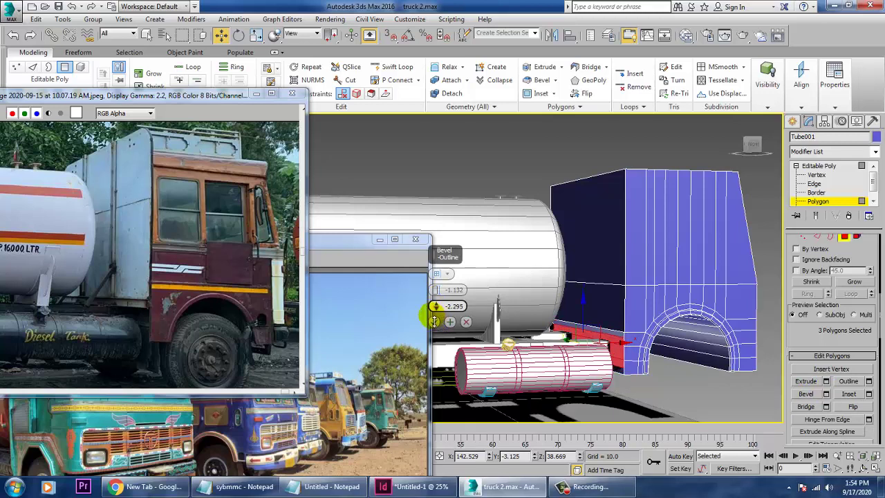
left_click(433, 321)
left_click(521, 212)
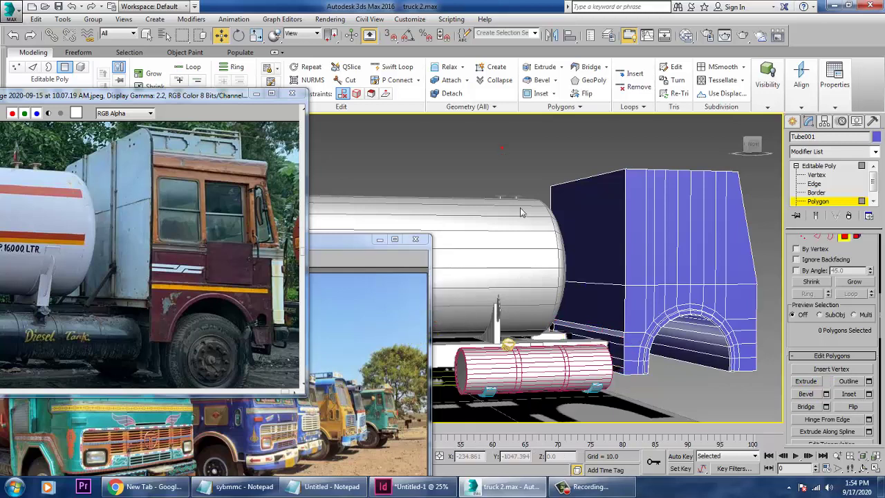
- Add a horizontal edge loop around the cab just above its existing waistline edge with Swift Loop
middle_click_drag(707, 291, 693, 237)
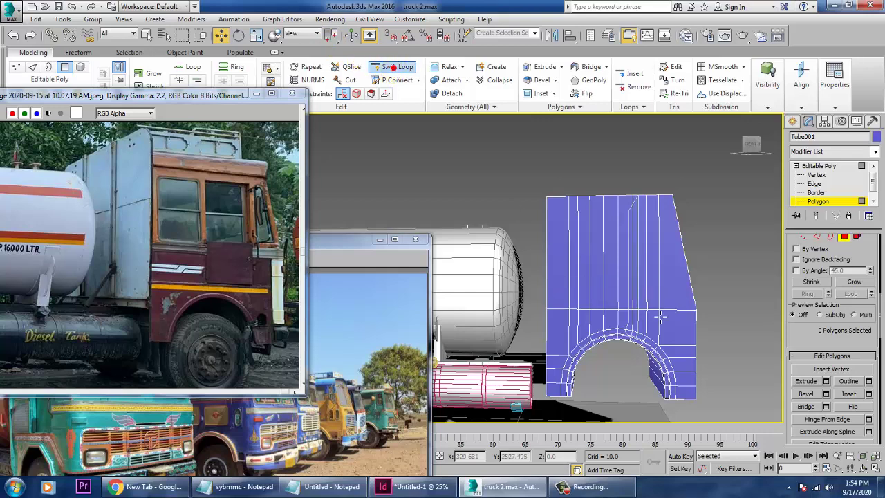
left_click(675, 297)
left_click(662, 298)
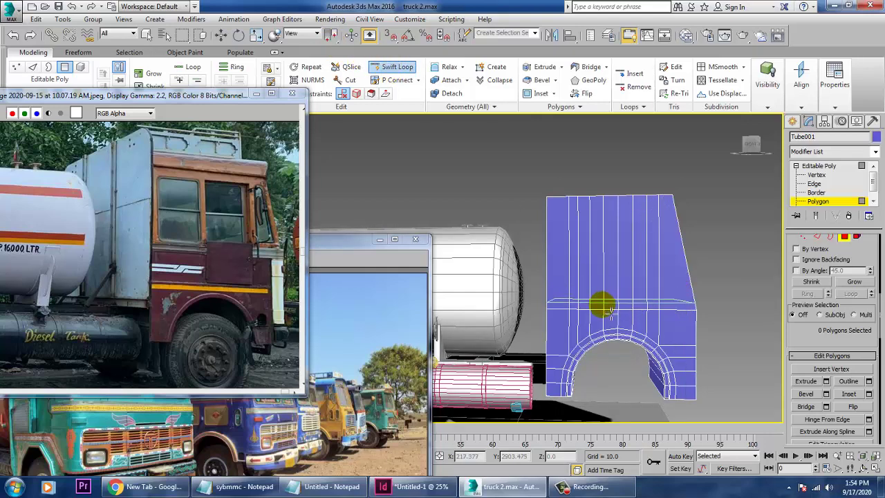
middle_click_drag(603, 304, 634, 282, "alt")
right_click(655, 286)
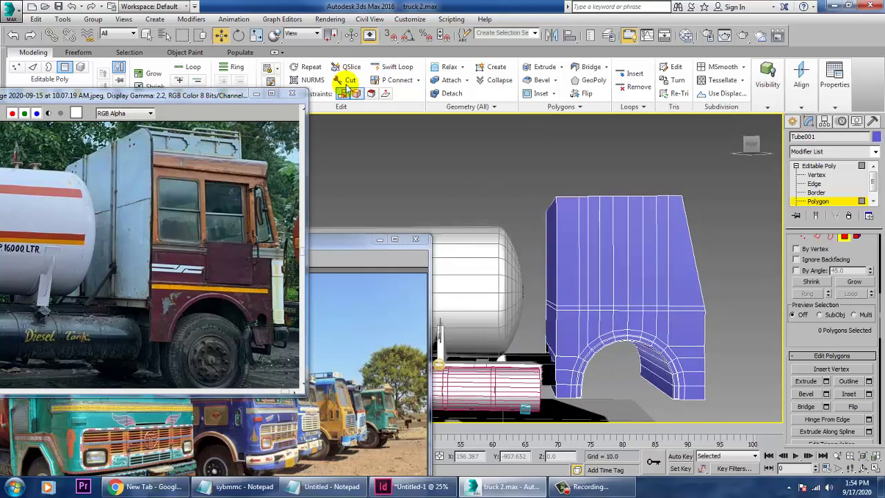
- Add an edge loop close to the cab's rear edge with Swift Loop, running up the sides and across the roof
left_click(397, 66)
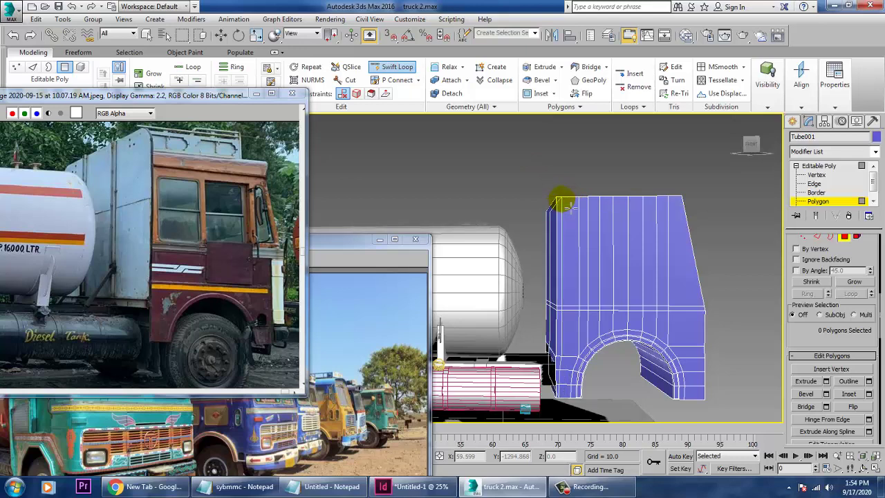
middle_click_drag(572, 202, 681, 259, "alt")
key("4")
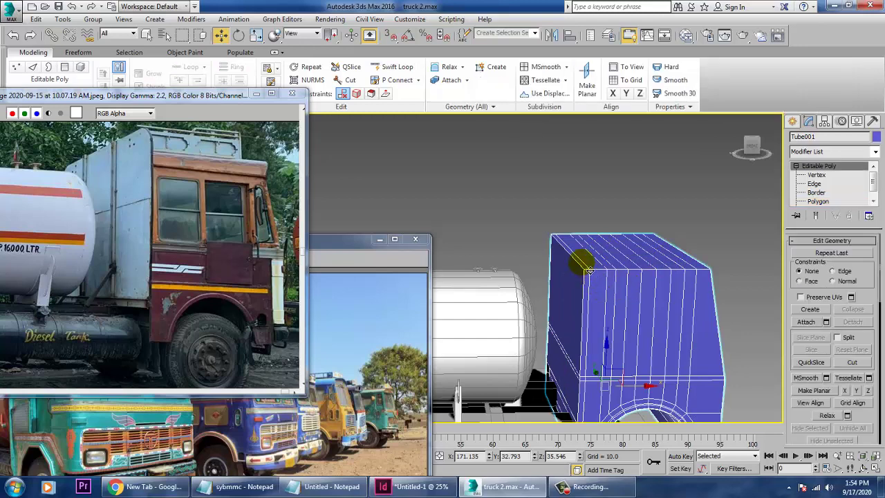
- Extrude the narrow polygon strip along the roof's rear edge upward to form a tall rear panel
key("4")
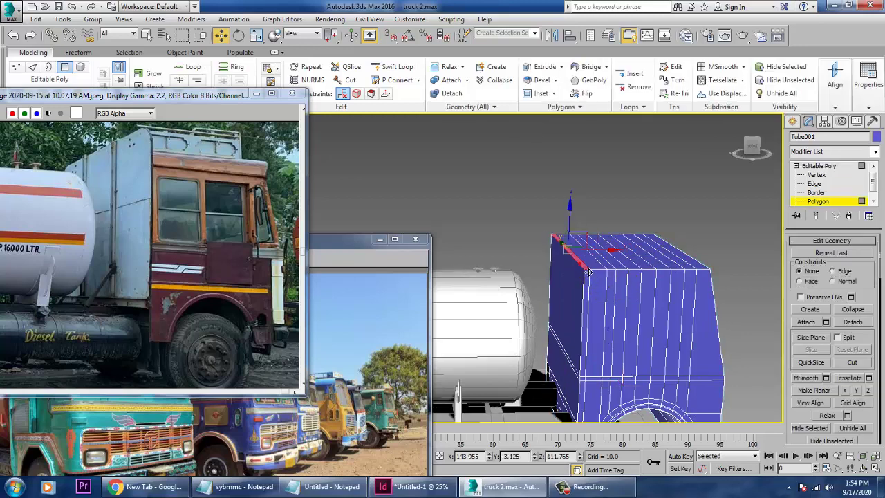
left_click_drag(802, 414, 813, 342)
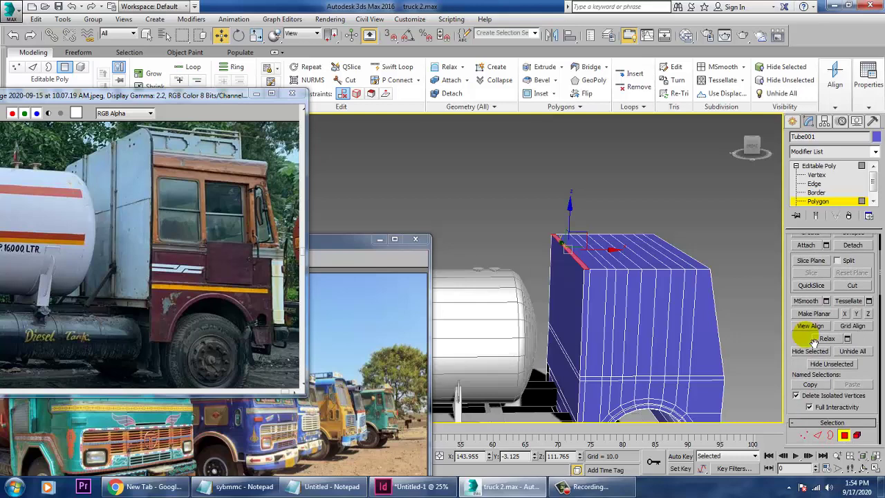
left_click(589, 314)
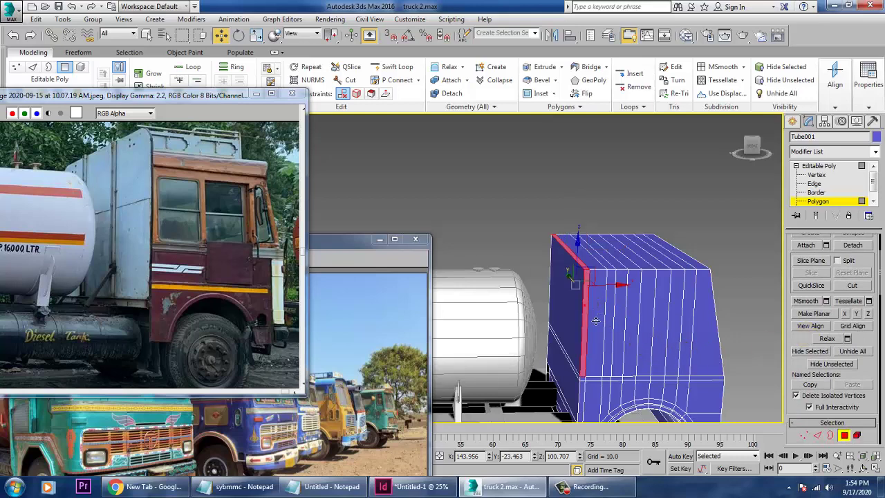
left_click(587, 387)
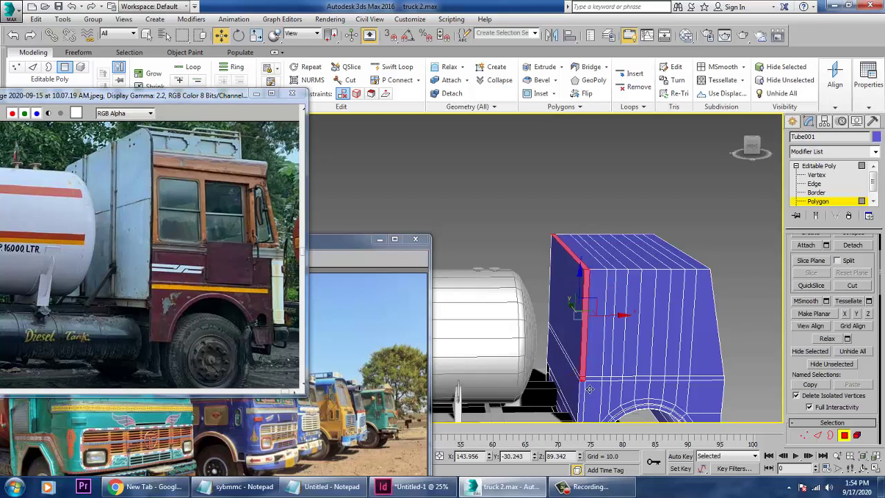
left_click(580, 260)
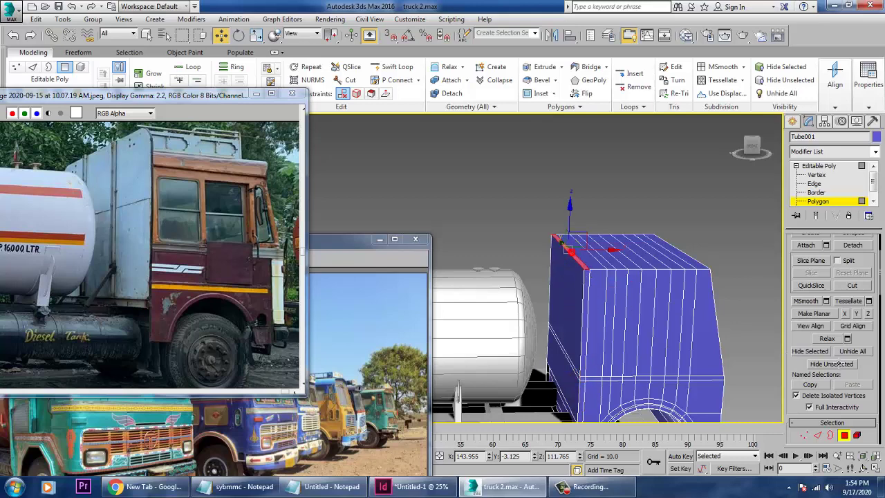
scroll(795, 339, "down", 5)
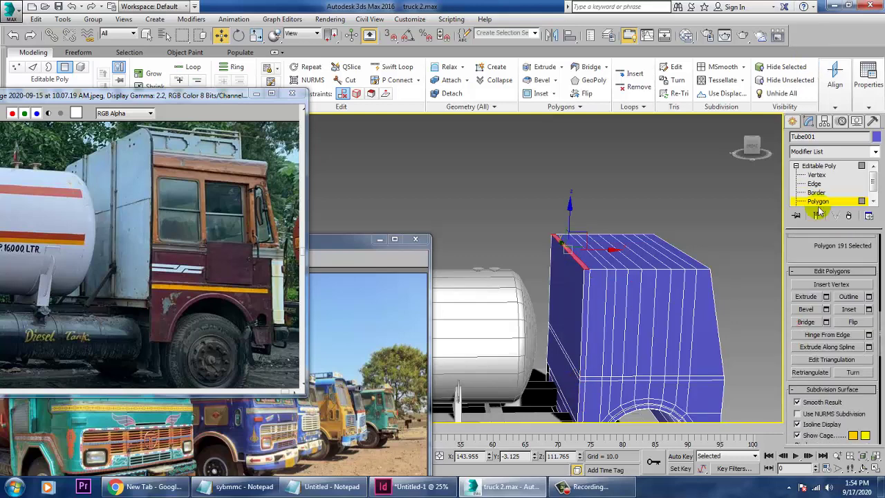
left_click(825, 296)
left_click(434, 305)
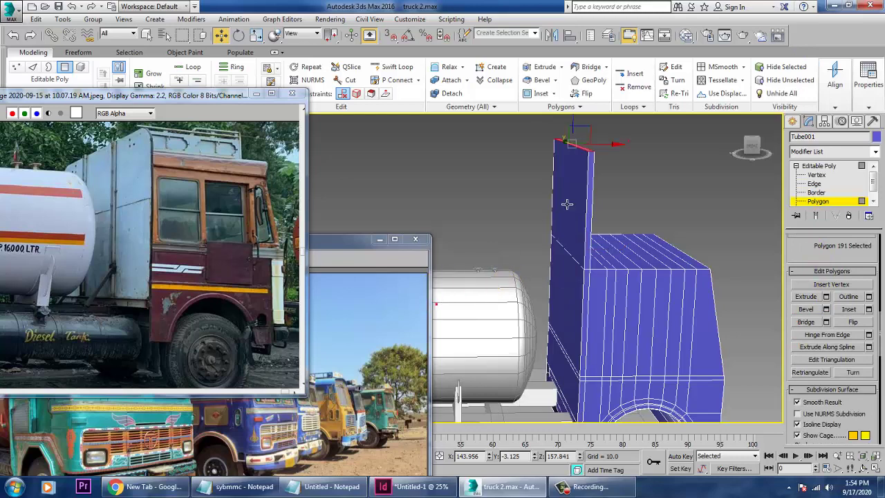
- Lower the top polygon of the raised rear panel to about Z 136.7
middle_click_drag(608, 146, 579, 187)
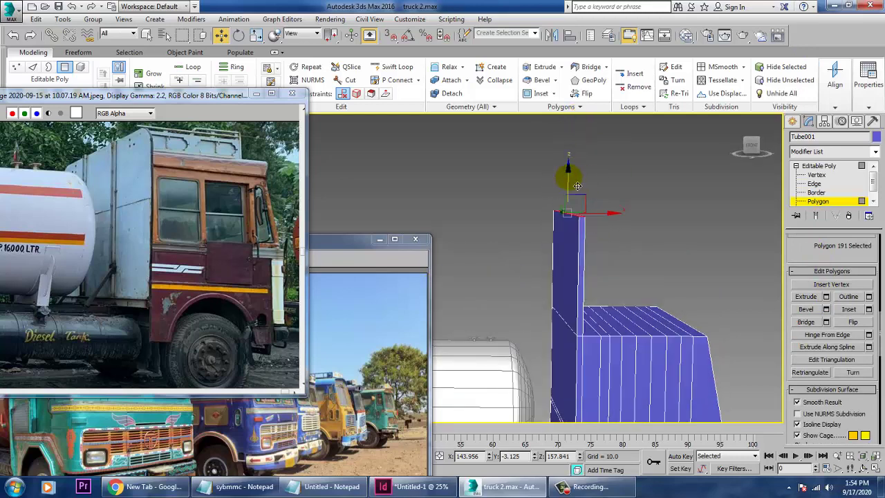
left_click_drag(574, 185, 576, 221)
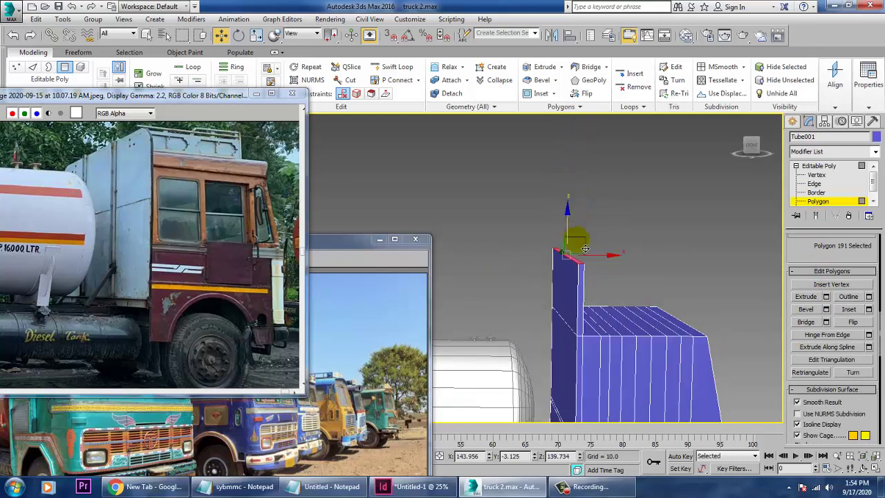
middle_click_drag(577, 242, 615, 227, "alt")
scroll(600, 258, "up", 3)
left_click_drag(490, 174, 488, 199)
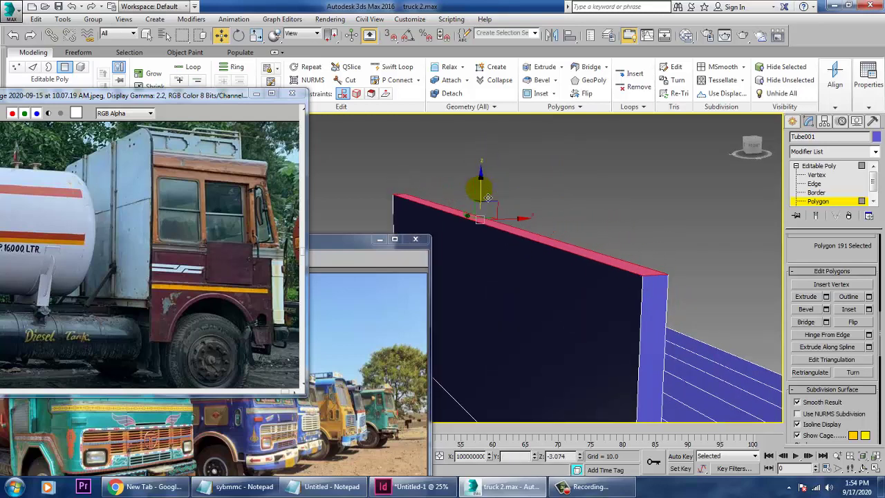
- Chamfer the two top corner edges of the raised rear panel by 5.789 with 5 segments
key("2")
left_click(658, 278)
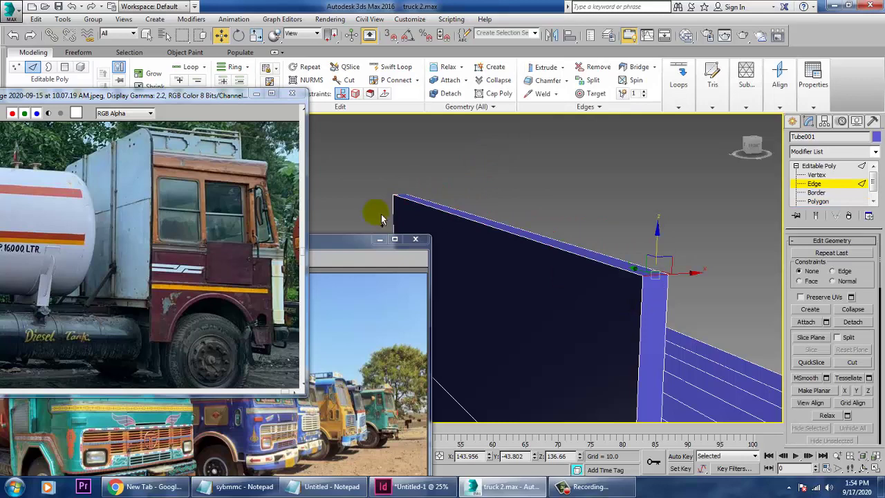
left_click(406, 200, "ctrl")
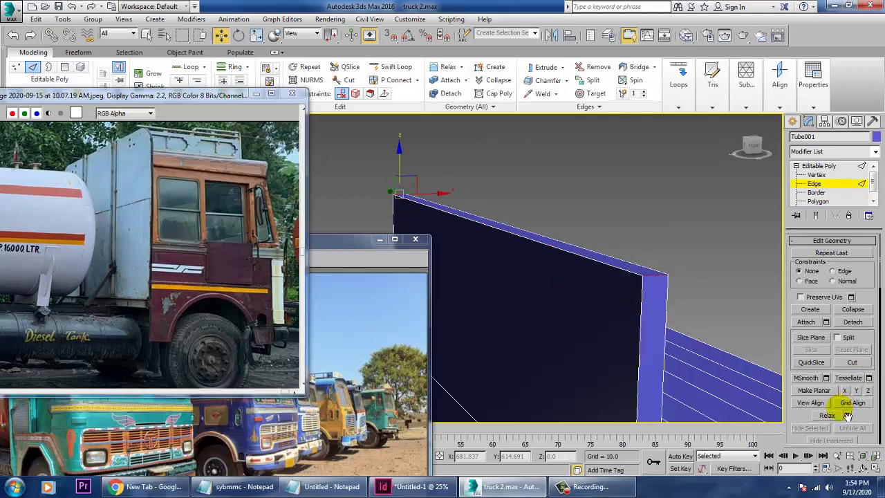
scroll(857, 412, "up", 5)
scroll(859, 413, "down", 1)
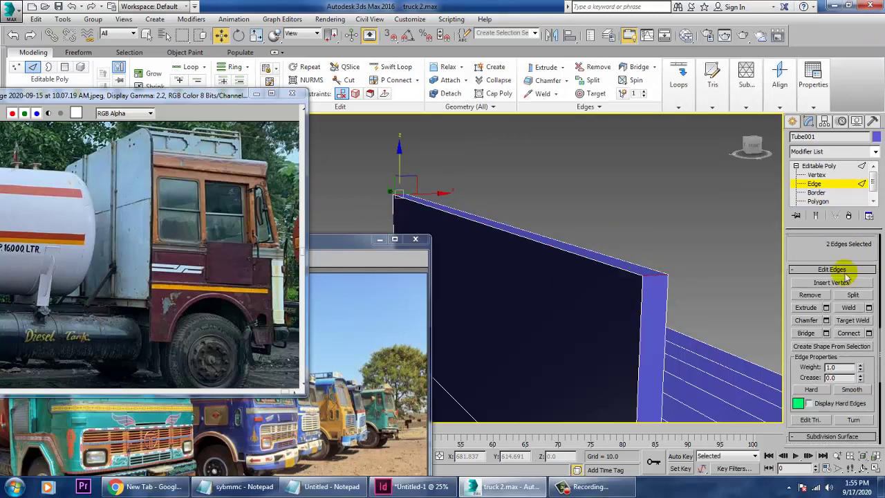
left_click(826, 320)
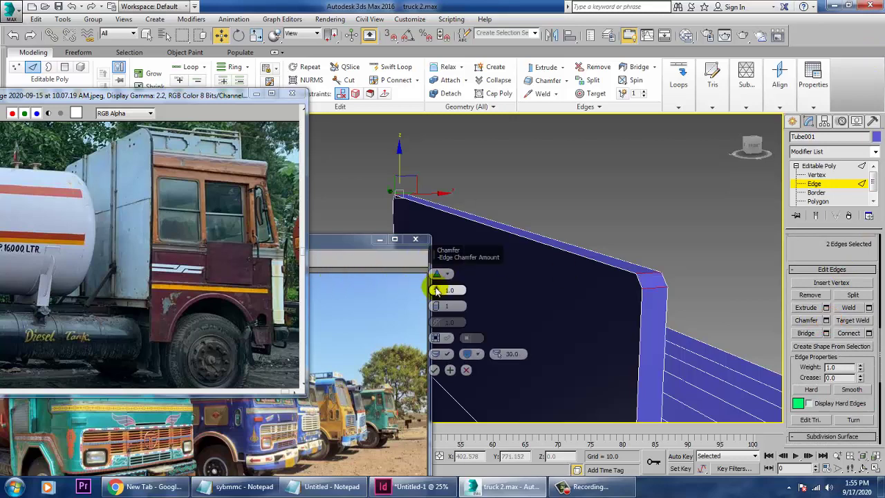
left_click_drag(434, 290, 438, 271)
left_click_drag(436, 307, 435, 298)
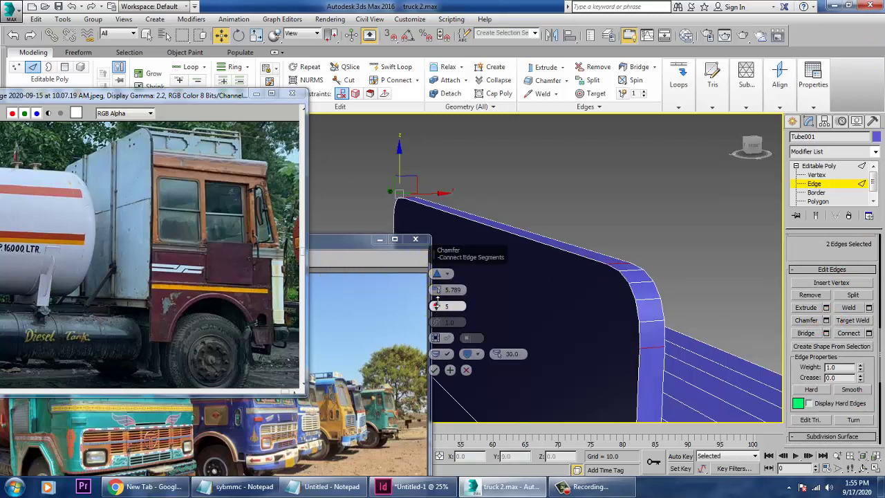
left_click(434, 370)
- Add a horizontal edge loop around the cab a little below the roof with Swift Loop
middle_click_drag(486, 340, 635, 225, "alt")
middle_click_drag(588, 288, 665, 253, "alt")
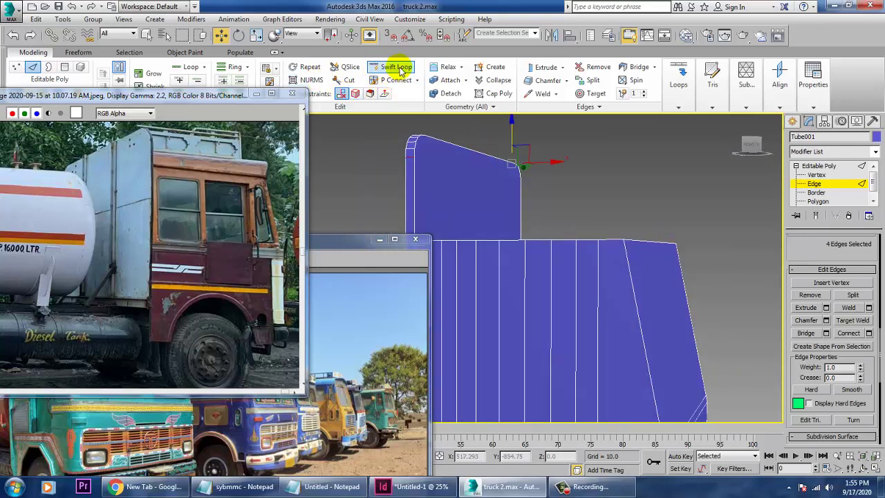
left_click(627, 277)
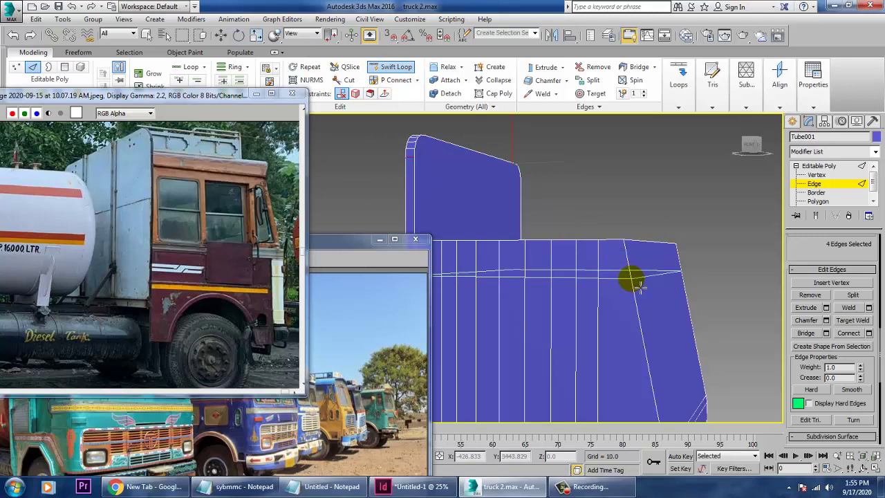
middle_click_drag(639, 287, 681, 262, "alt")
key("w")
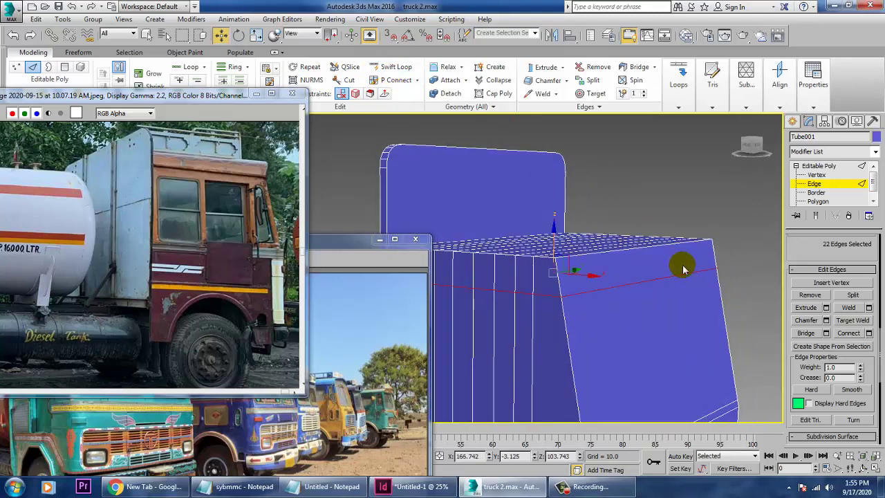
- Scale the whole cab slightly narrower across its width and move it along Y to about 30.76
left_click(158, 465)
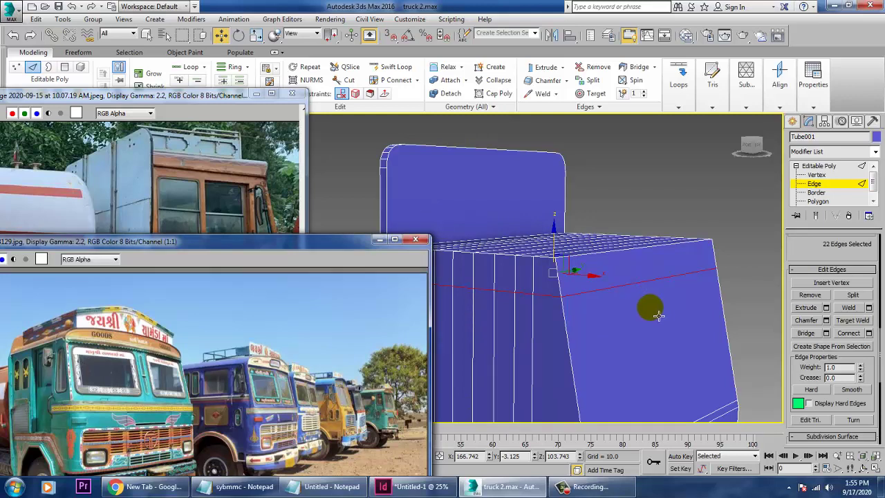
middle_click_drag(658, 314, 631, 261, "alt")
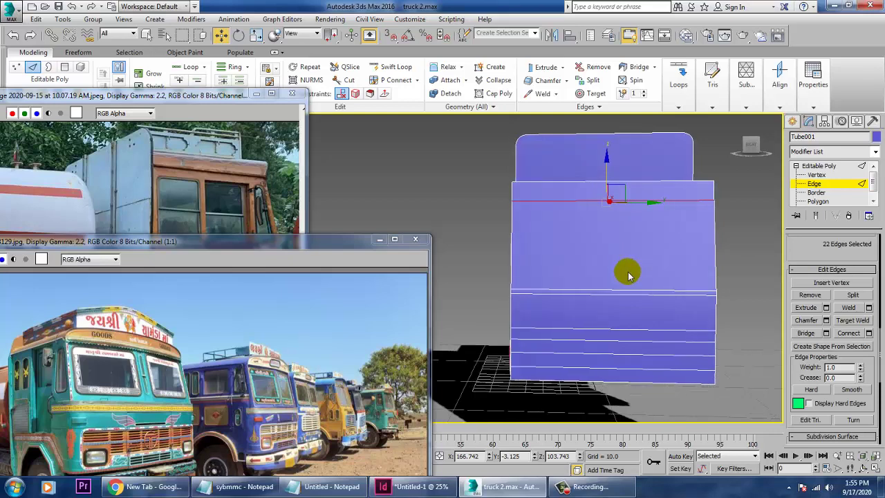
left_click(819, 166)
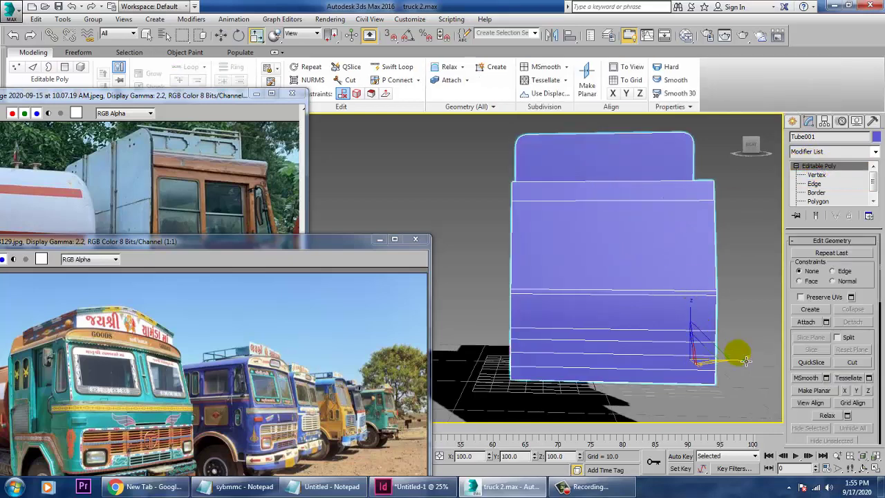
key("r")
left_click_drag(748, 369, 736, 370)
key("w")
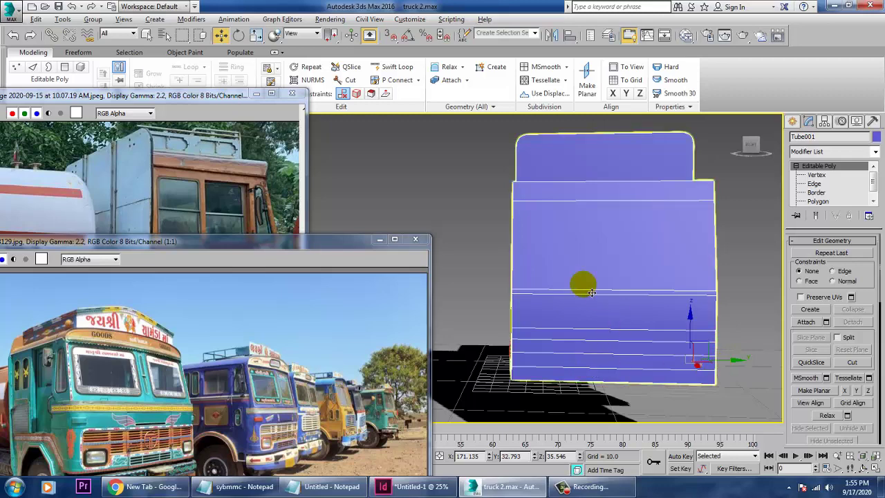
middle_click_drag(583, 282, 601, 307, "alt")
left_click_drag(478, 303, 487, 310)
middle_click_drag(664, 320, 670, 266, "alt")
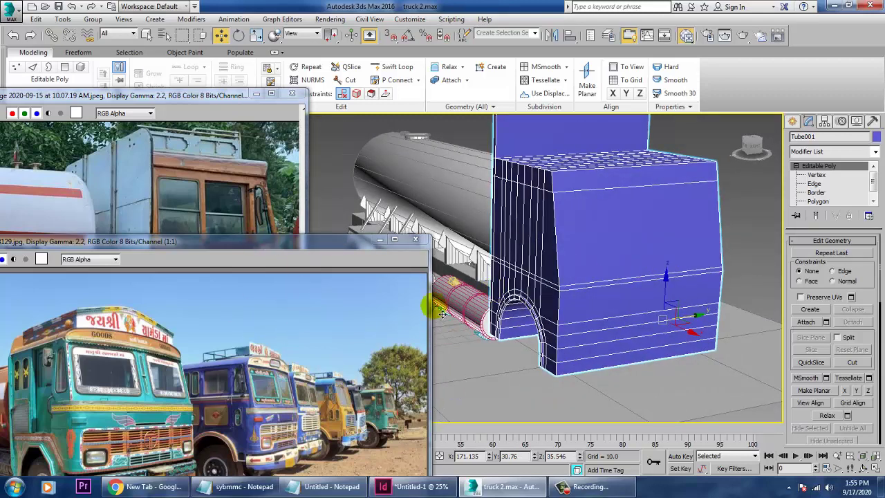
- Assign the existing white Standard material, Material #2, to the cab
key("m")
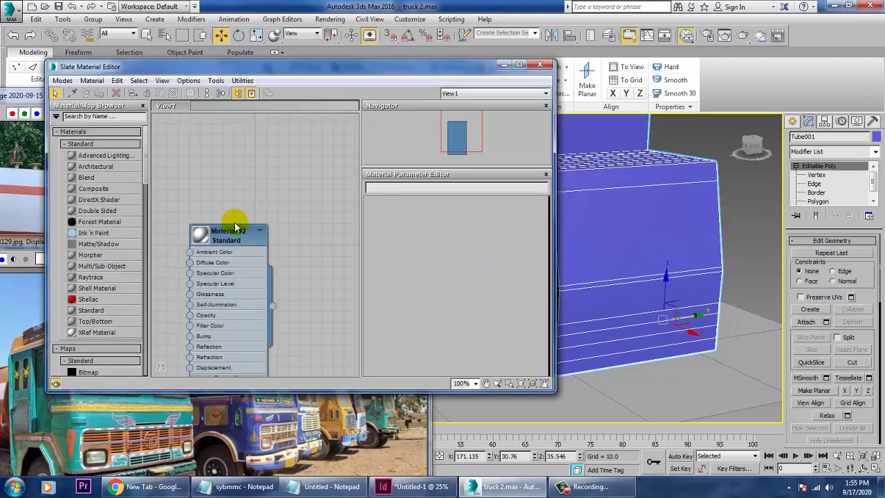
left_click(235, 228)
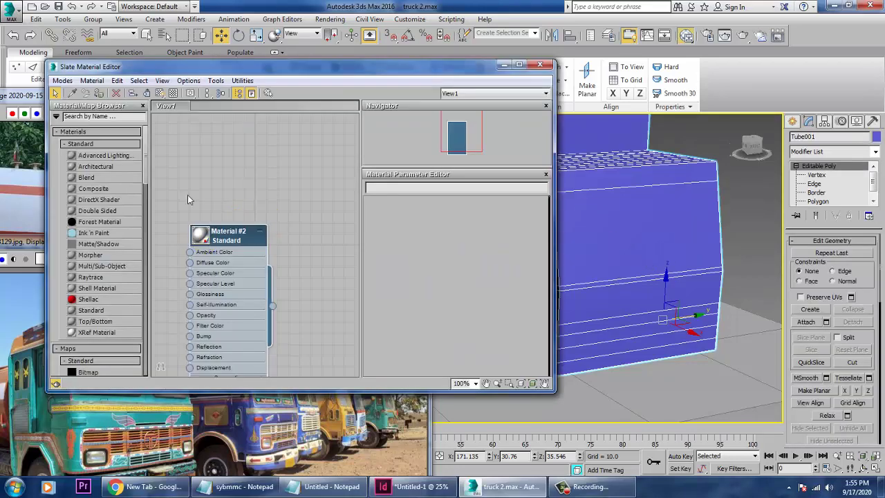
left_click(99, 93)
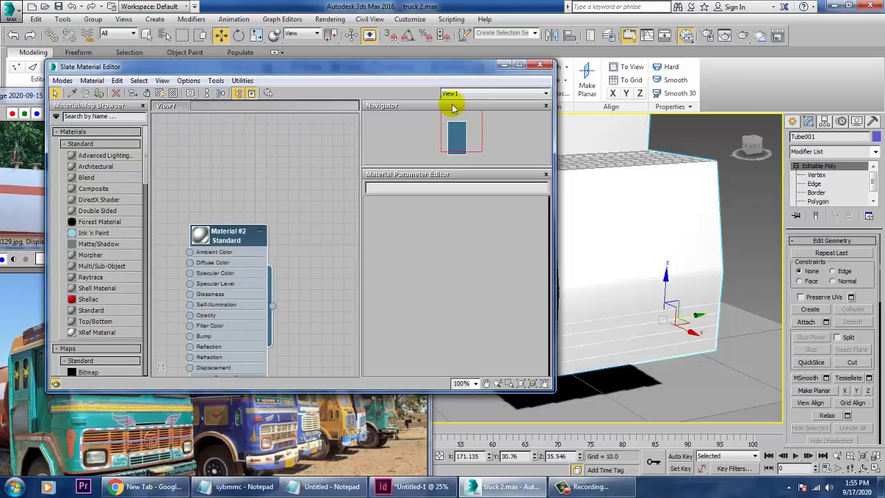
left_click(504, 65)
left_click(736, 196)
middle_click_drag(628, 257, 669, 269, "alt")
left_click(675, 246)
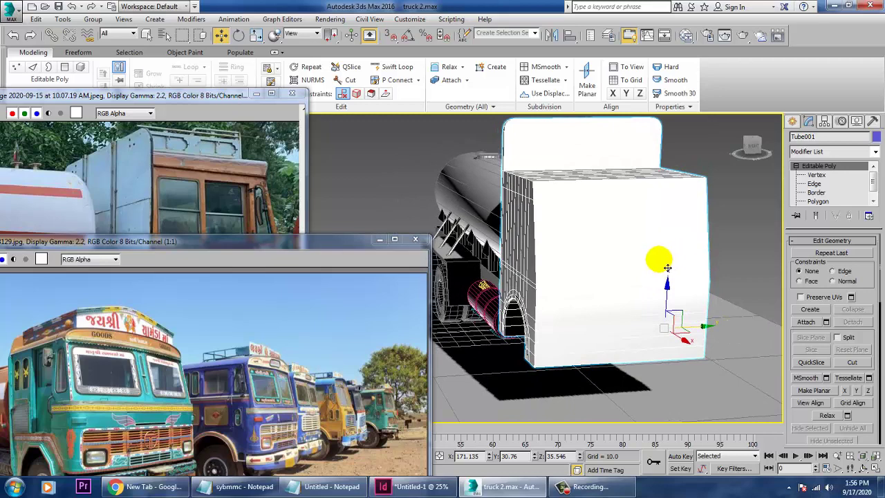
middle_click_drag(666, 267, 676, 274, "alt")
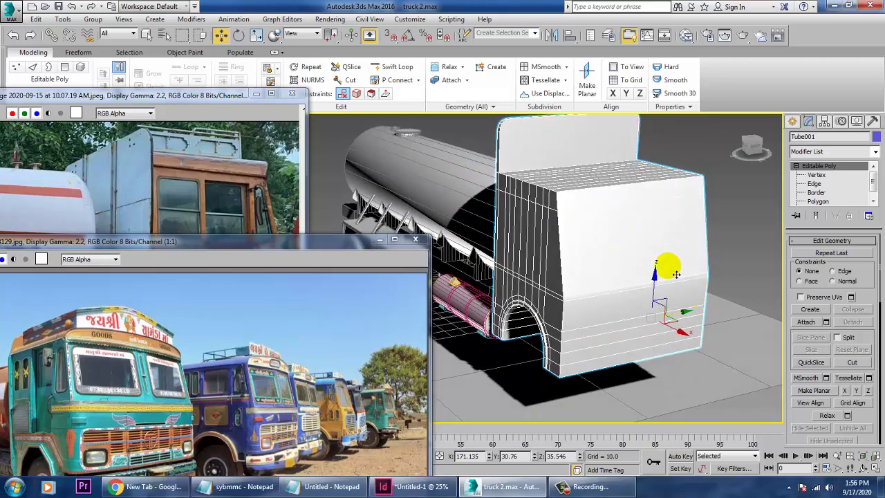
- Create a new default Standard material and assign it to the cab
key("m")
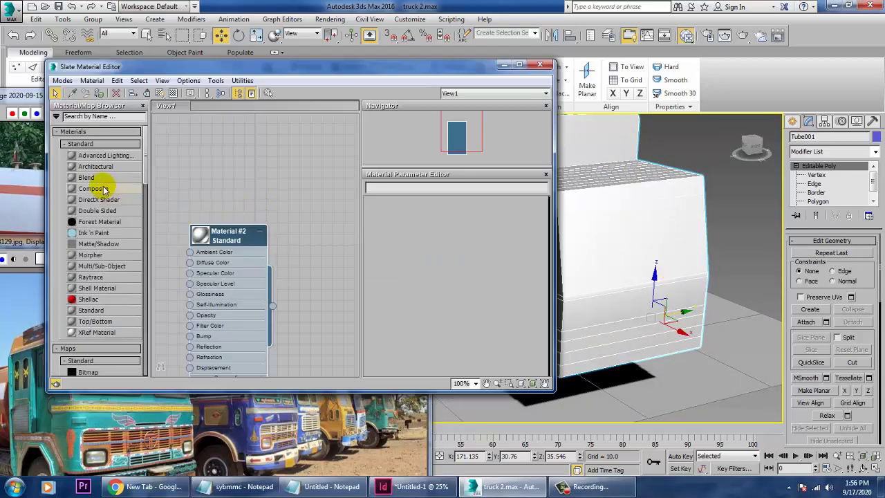
left_click_drag(310, 219, 315, 213)
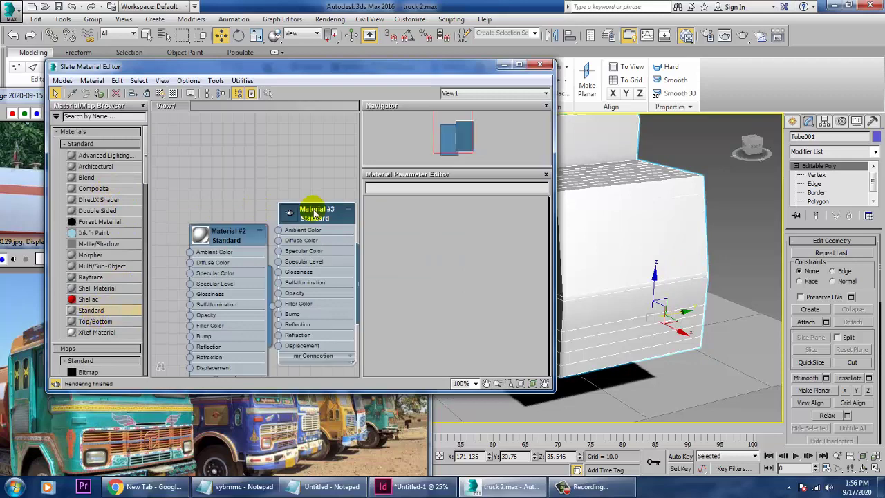
left_click(99, 93)
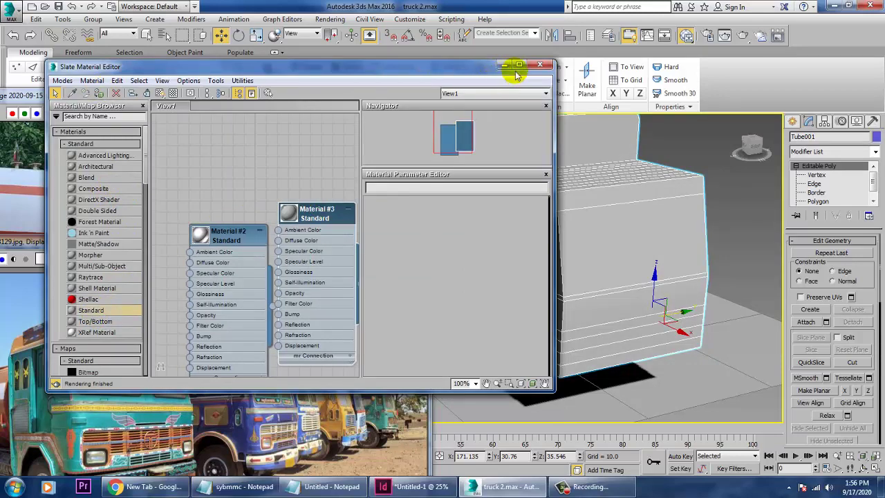
left_click(503, 64)
- Use Swift Loop to add two close vertical loops at the front's centre and horizontal loops below the roof and at the windshield's base
middle_click_drag(594, 269, 608, 214, "alt")
left_click(390, 66)
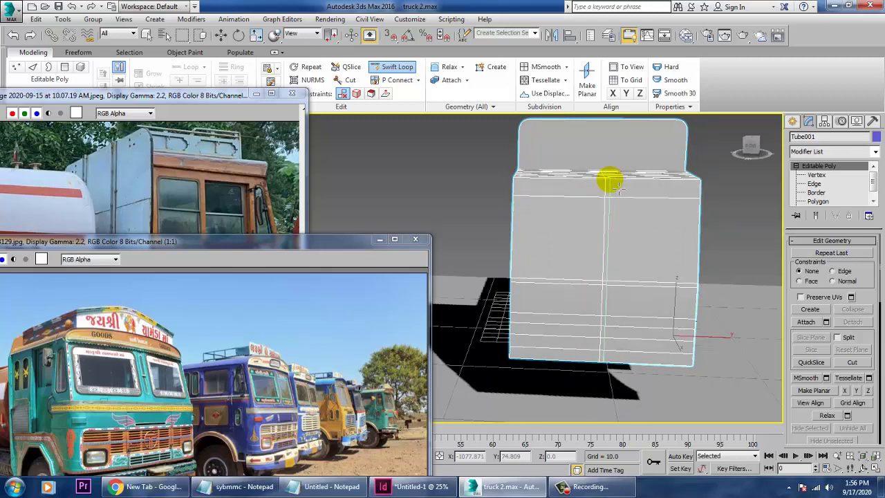
middle_click_drag(611, 180, 587, 230, "alt")
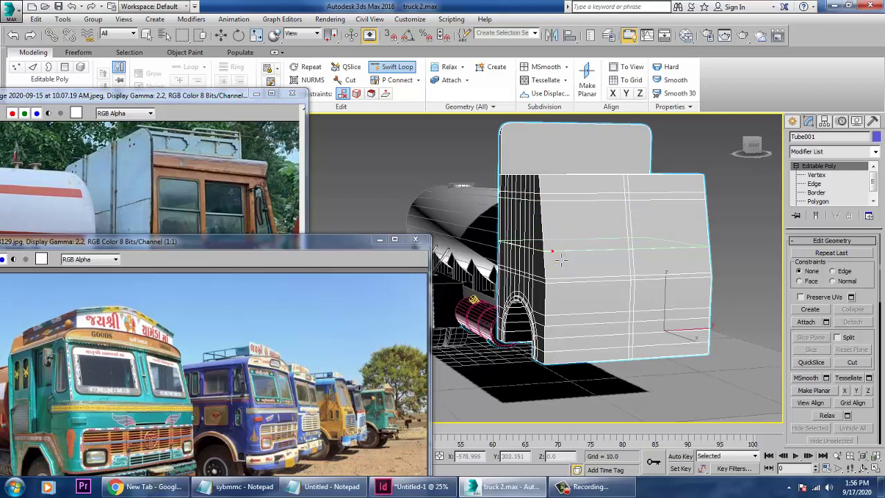
mouse_move(644, 252)
middle_mouse_down("alt")
mouse_move(671, 258)
mouse_move(642, 257)
middle_mouse_up("alt")
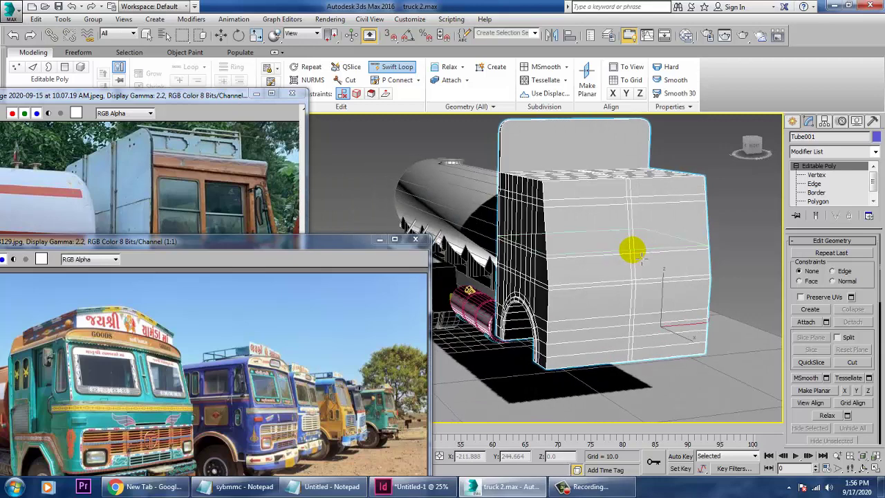
key("w")
- Select the two large windshield polygons on the cab's front and inset them as one group
scroll(644, 248, "up", 5)
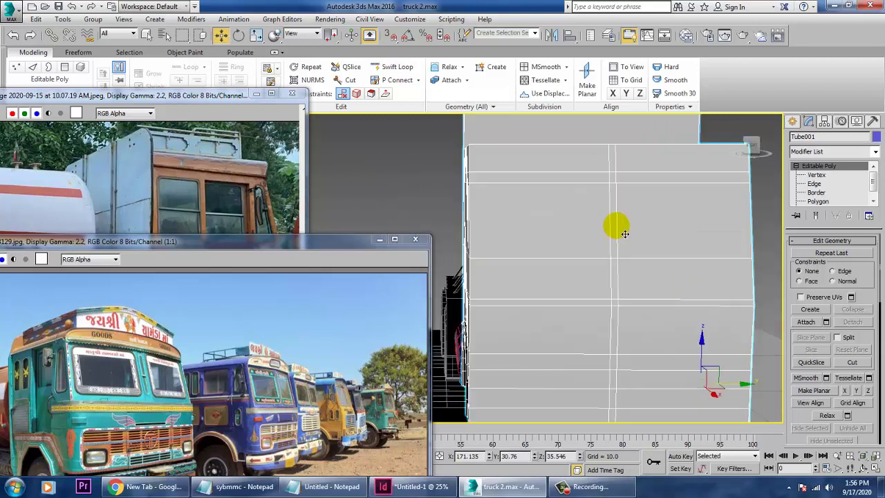
key("4")
left_click(558, 225)
left_click(676, 235, "ctrl")
middle_click_drag(676, 235, 700, 245, "alt")
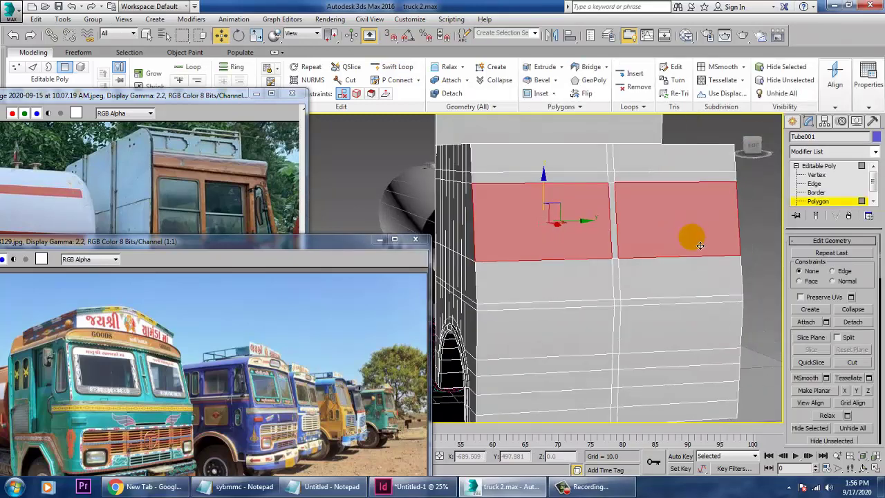
scroll(850, 421, "down", 8)
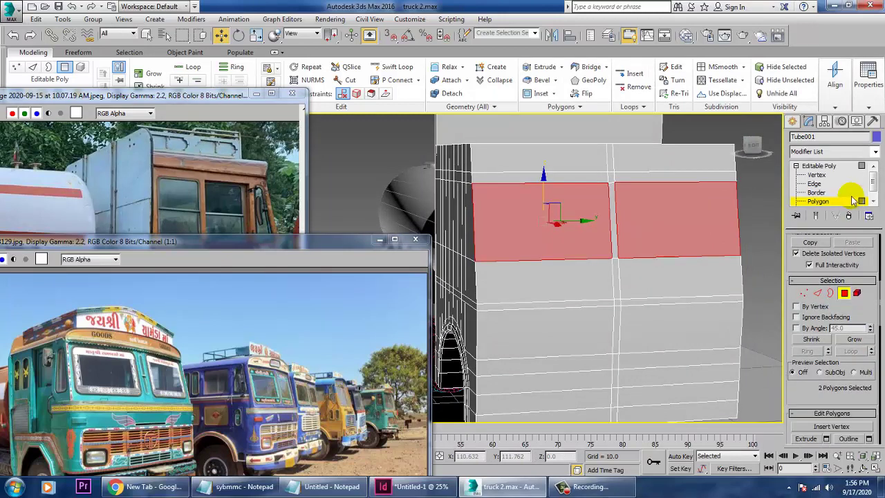
scroll(857, 397, "down", 3)
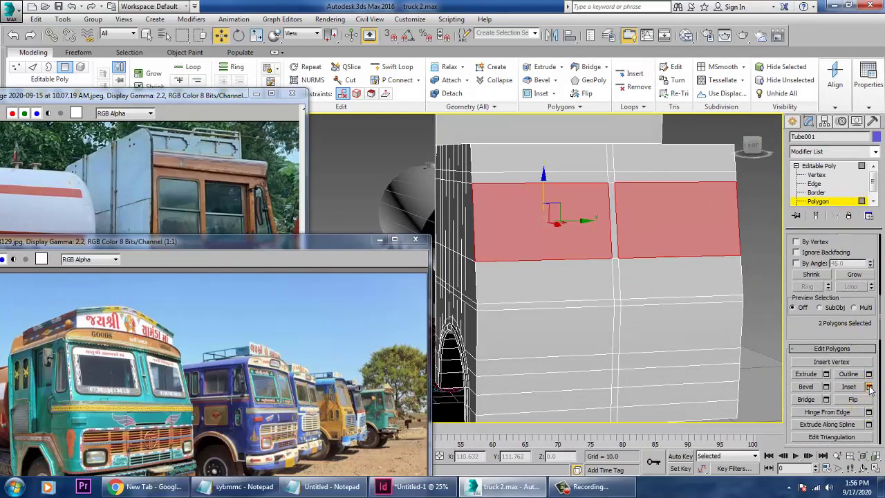
left_click(869, 388)
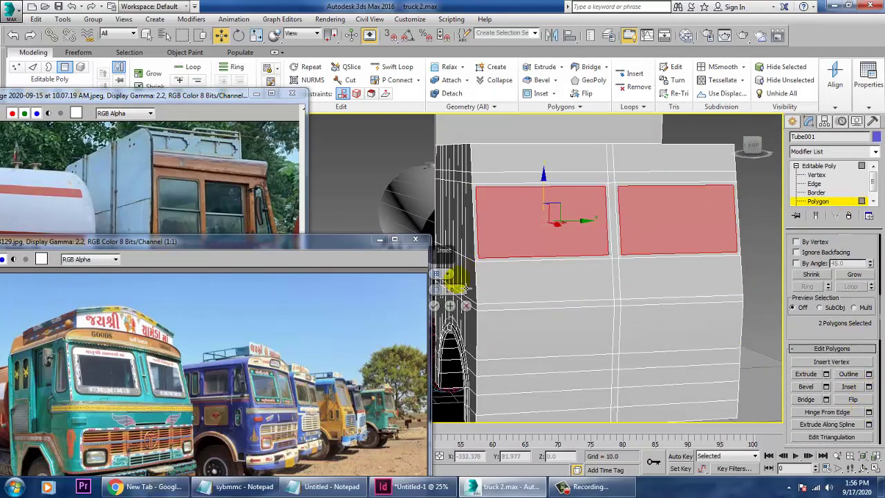
left_click(437, 309)
- Bring the tanker truck photo forward for comparison and undo the windshield inset
middle_click_drag(573, 278, 645, 248, "alt")
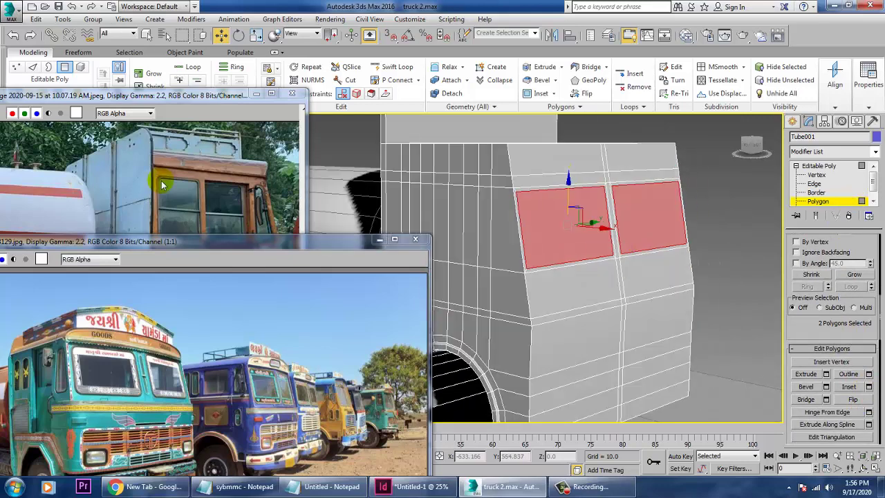
left_click(189, 193)
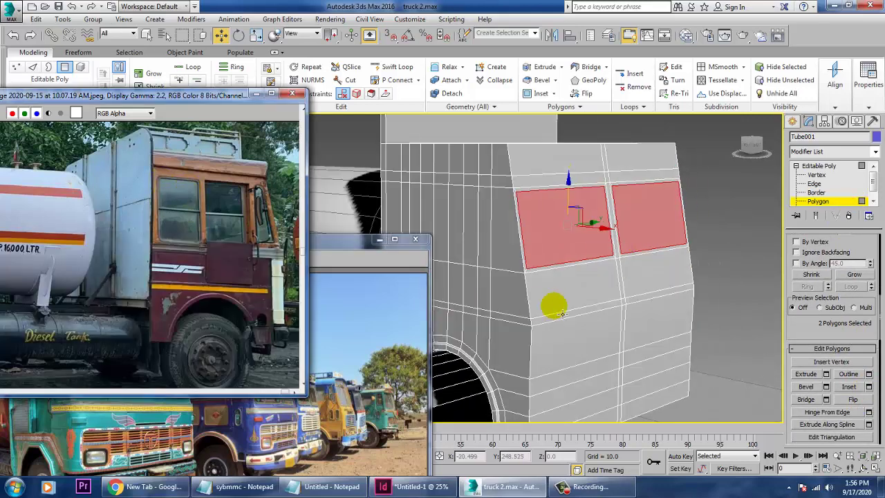
mouse_move(614, 258)
middle_mouse_down("alt")
mouse_move(628, 247)
mouse_move(634, 257)
mouse_move(624, 247)
mouse_move(633, 246)
mouse_move(610, 245)
mouse_move(622, 254)
middle_mouse_up("alt")
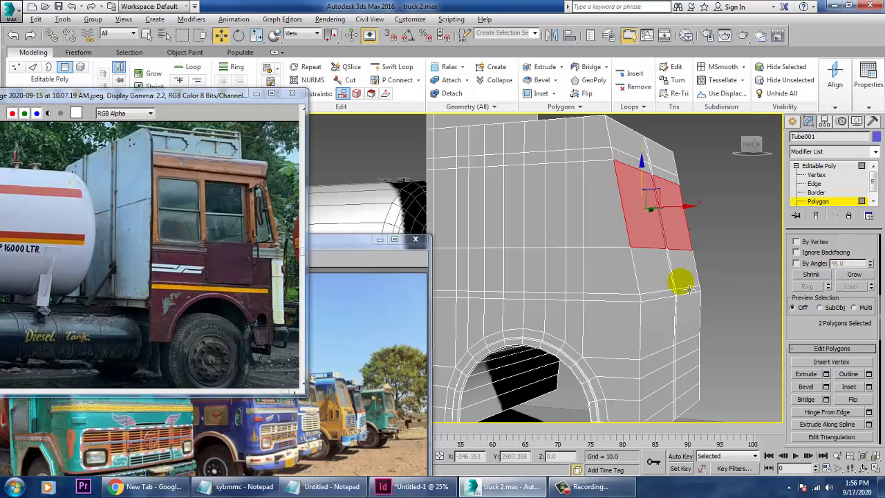
middle_click_drag(663, 273, 695, 275, "alt")
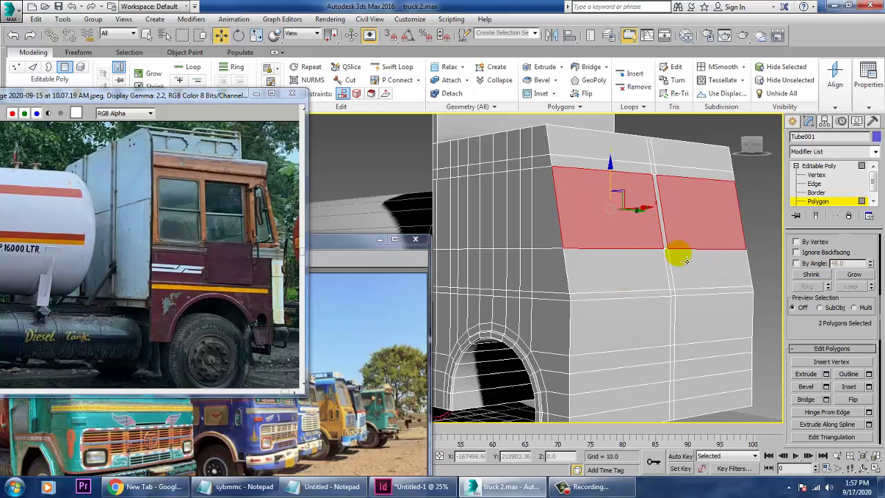
- Remove the horizontal edge loop at the windshield's base and insert a replacement slightly lower with Swift Loop
left_click(813, 183)
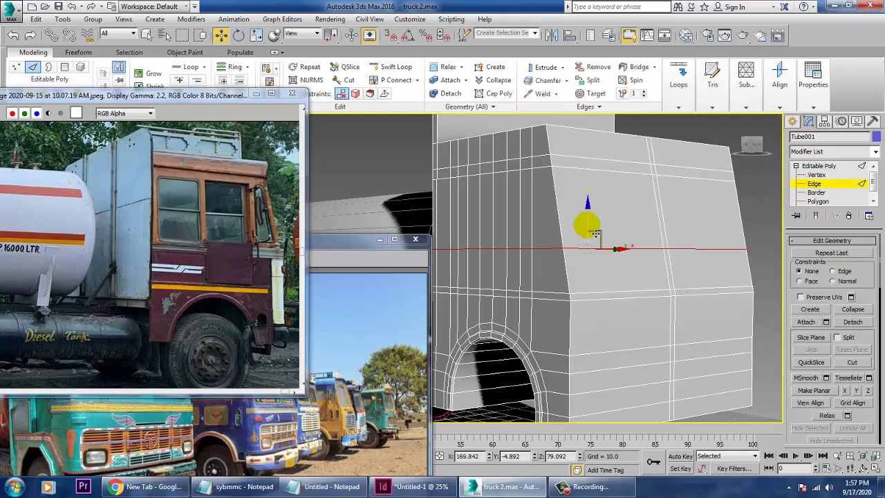
left_click(589, 226)
middle_click_drag(643, 239, 645, 178, "alt")
left_click(395, 66)
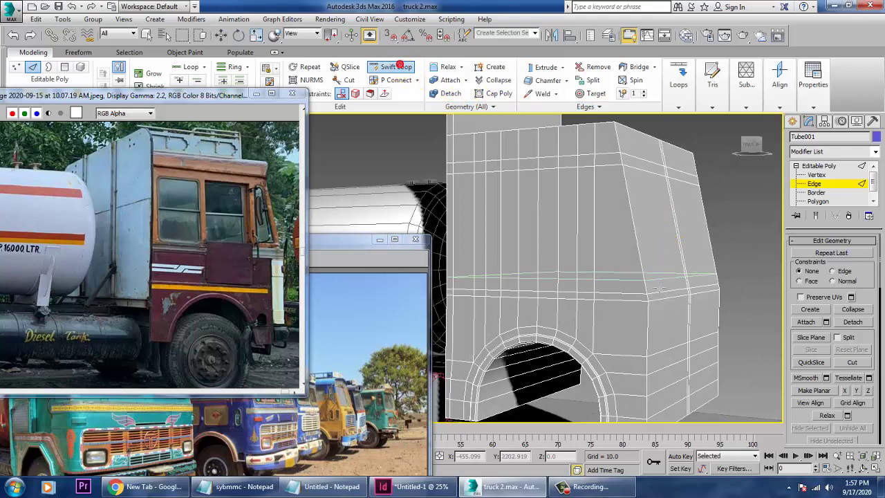
left_click(642, 258)
scroll(642, 257, "up", 3)
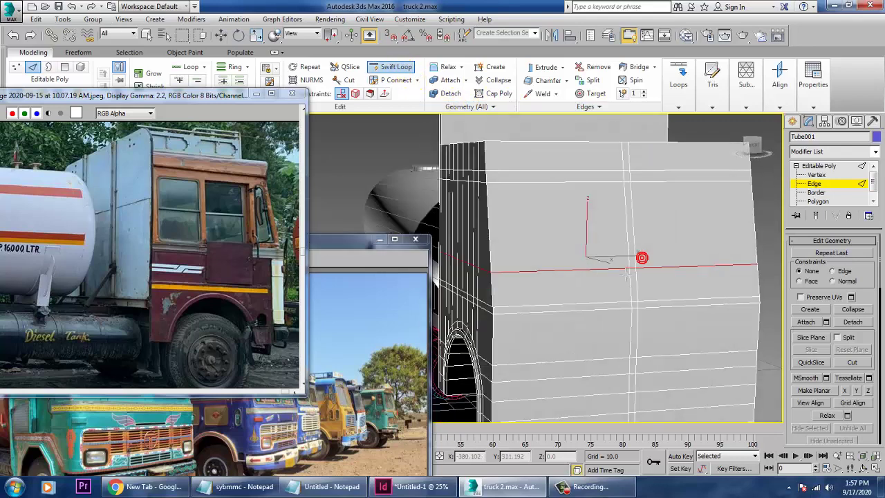
- Select only the two windshield polygons above the new loop and inset them by 1.0 as a group
key("w")
key("4")
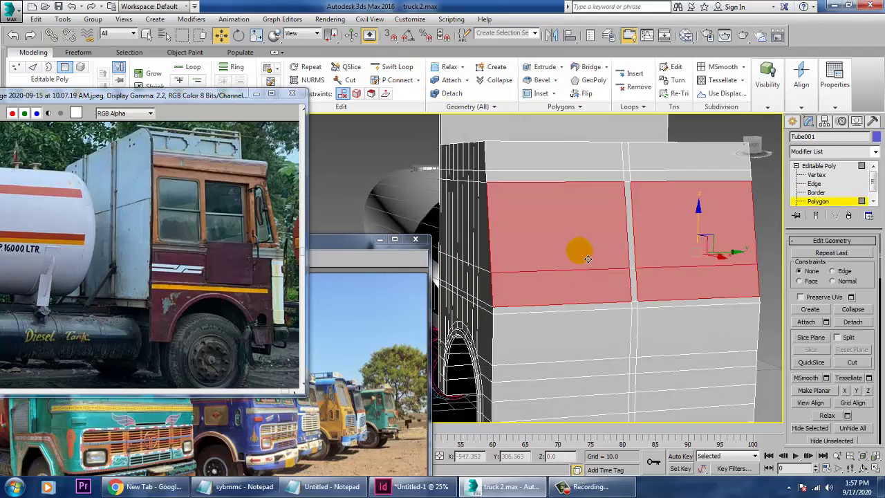
left_click(579, 251)
left_click(717, 244, "ctrl")
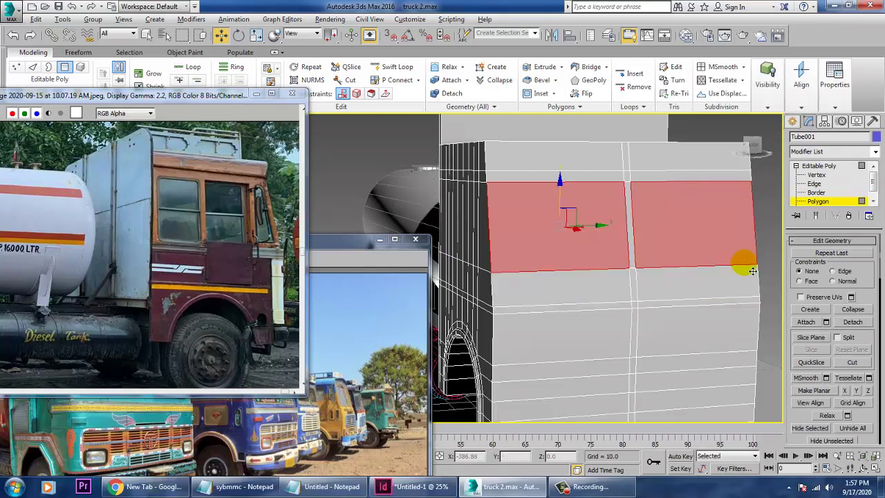
middle_click_drag(740, 263, 657, 254, "alt")
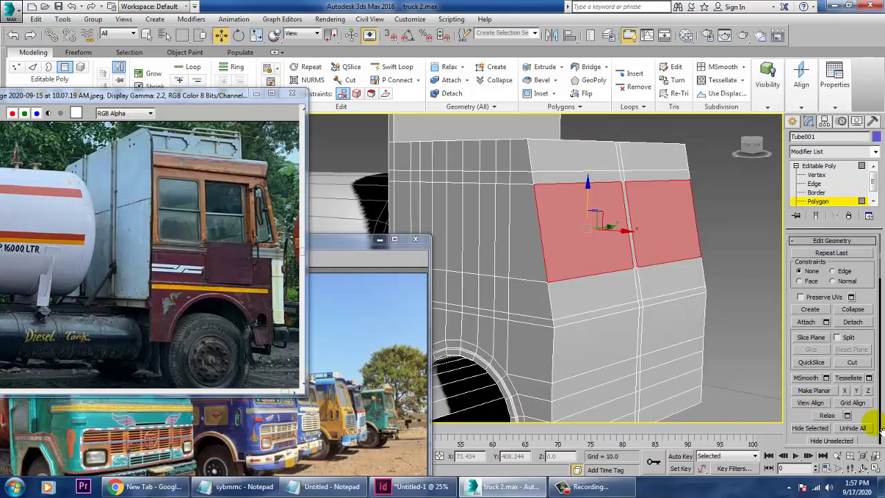
scroll(857, 387, "down", 5)
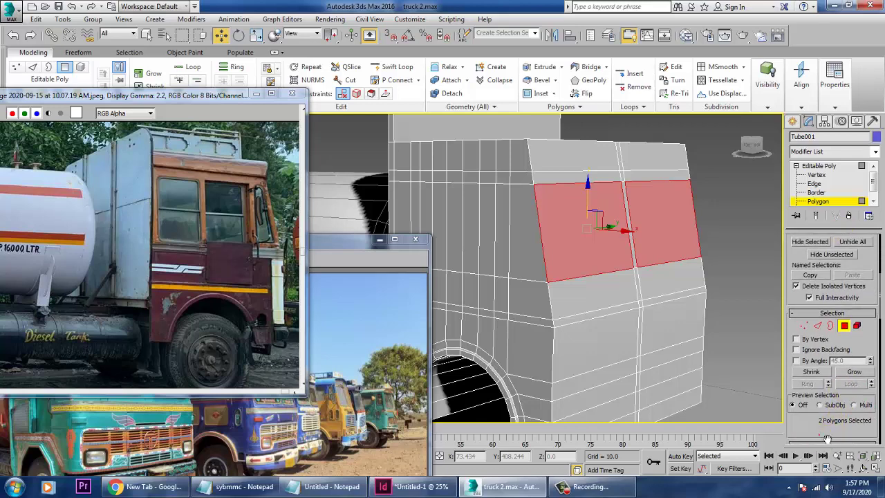
scroll(860, 366, "down", 4)
left_click(868, 362)
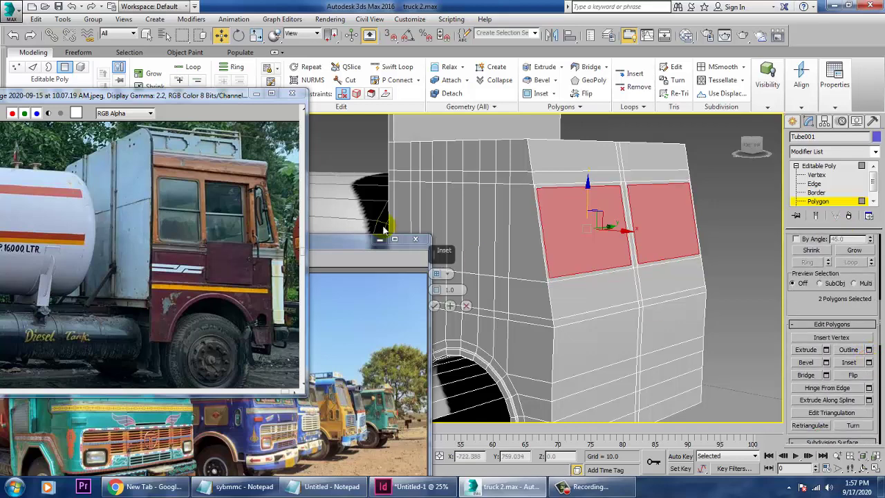
left_click(434, 305)
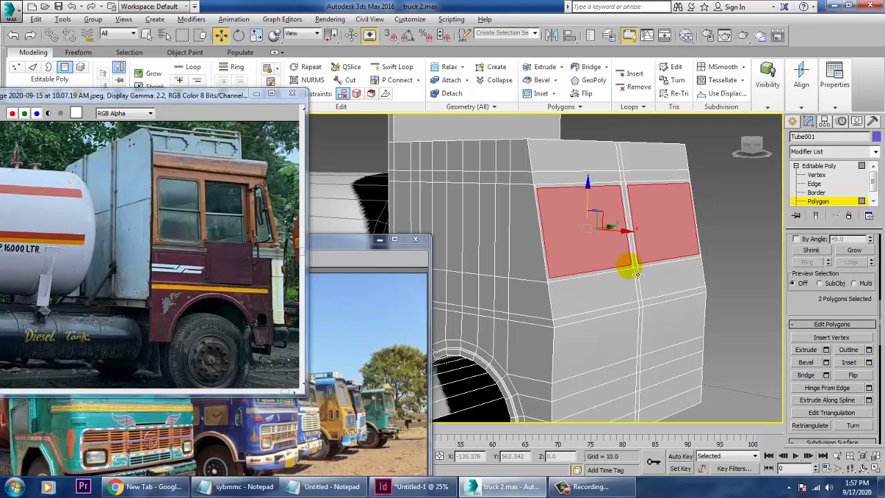
middle_click_drag(636, 274, 601, 289, "alt")
left_click(379, 324)
scroll(604, 259, "up", 5)
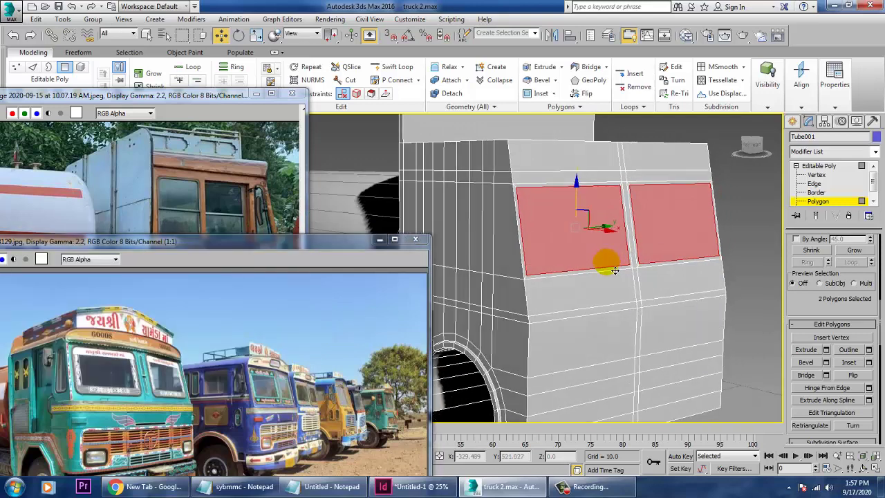
- Bevel the two windshield polygons with a height of about -0.226 and an outline of -1.259
left_click(826, 364)
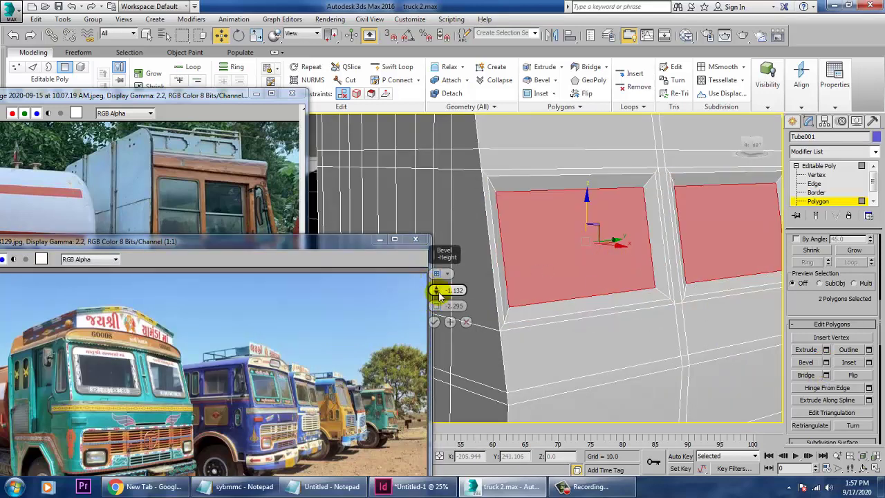
mouse_move(434, 294)
left_mouse_down()
mouse_move(436, 300)
mouse_move(434, 293)
left_mouse_up()
mouse_move(507, 290)
middle_mouse_down("alt")
mouse_move(529, 286)
mouse_move(515, 301)
middle_mouse_up("alt")
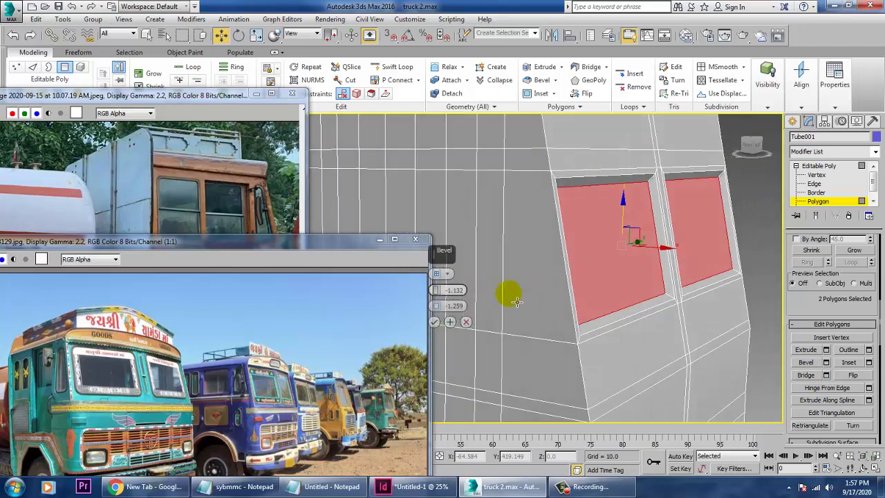
left_click_drag(435, 289, 435, 288)
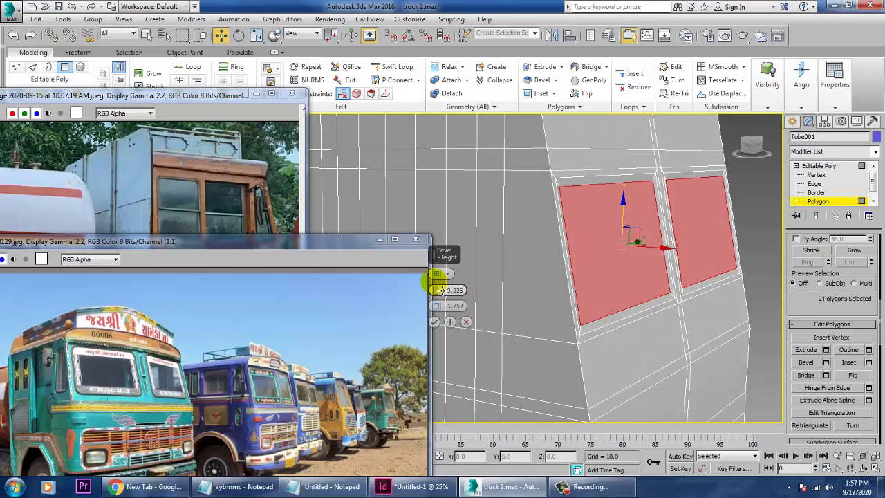
left_click(434, 321)
left_click(758, 218)
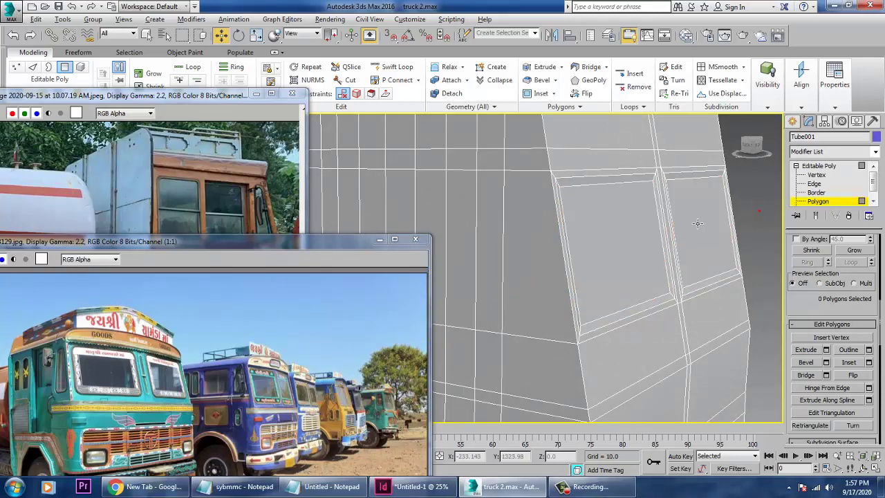
- Select the outer edge loops framing both windshield panes and chamfer them by 0.87 with 3 segments
middle_click_drag(698, 223, 674, 235, "alt")
key("2")
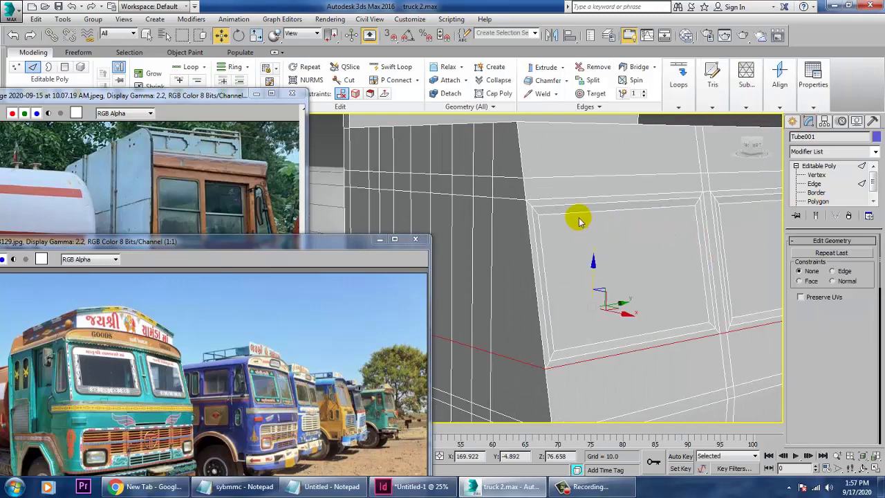
double_click(594, 205)
left_click(731, 196, "ctrl")
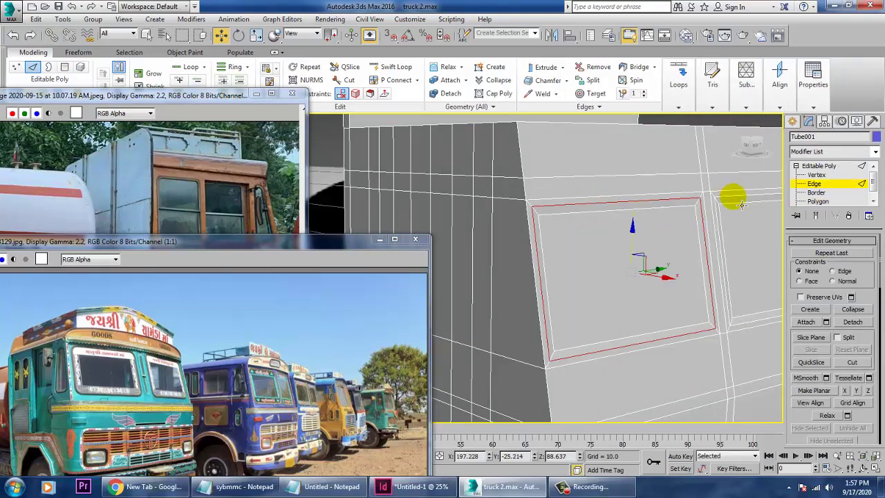
left_click(801, 404)
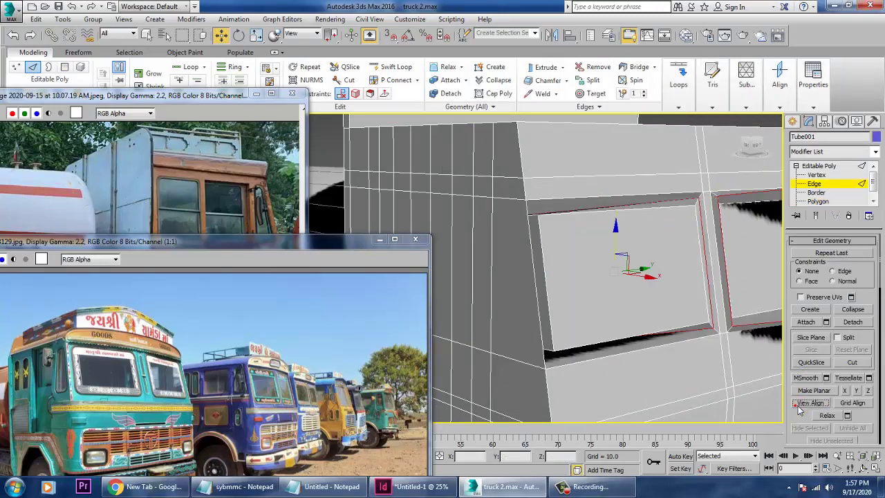
scroll(808, 415, "up", 10)
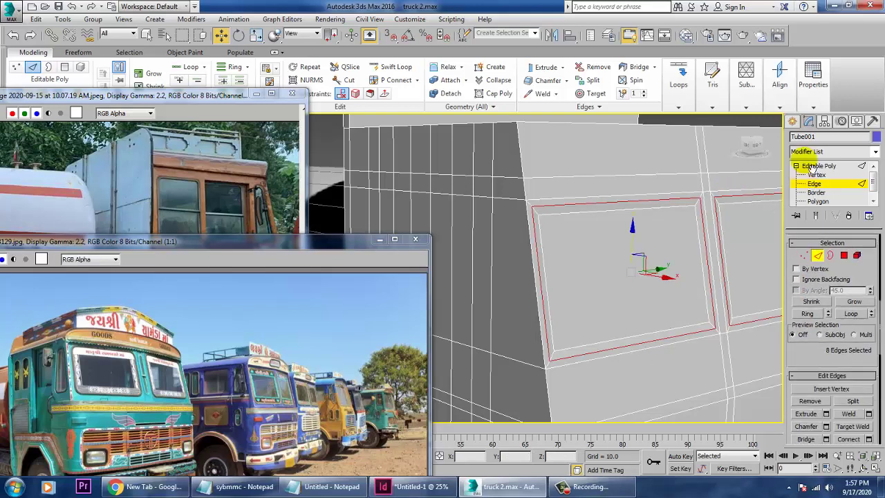
left_click(826, 426)
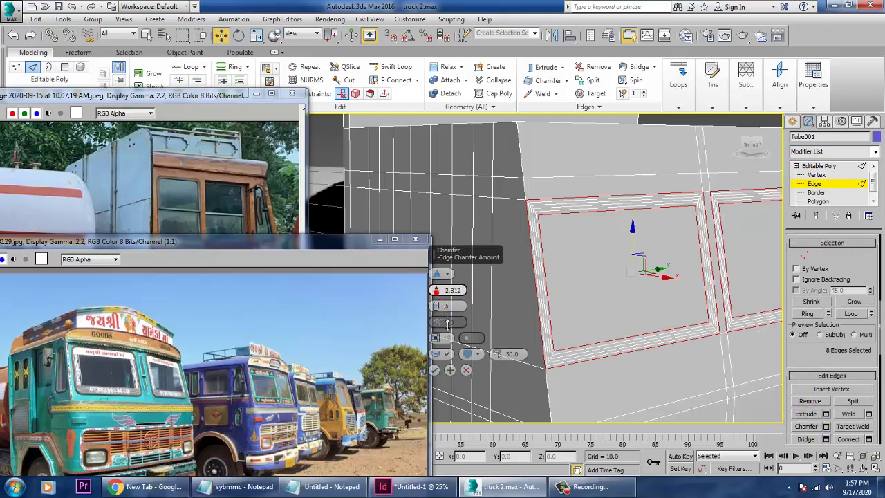
left_click_drag(447, 323, 436, 313)
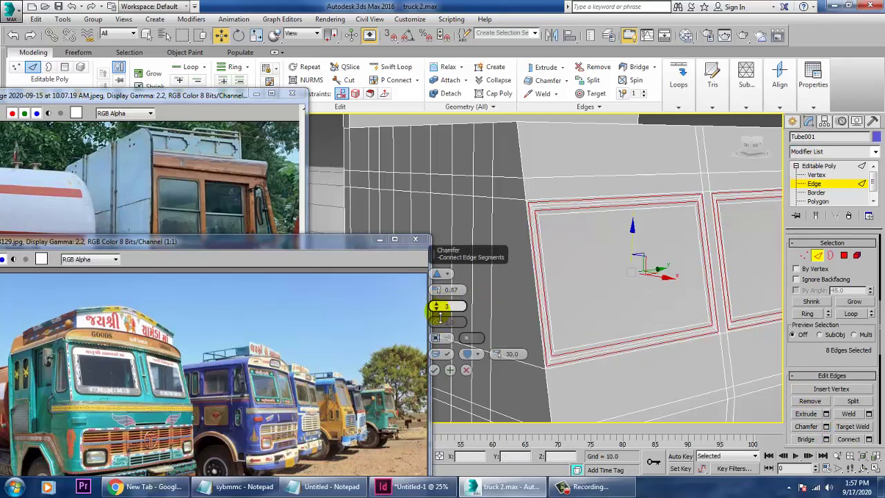
left_click(436, 374)
scroll(626, 256, "down", 8)
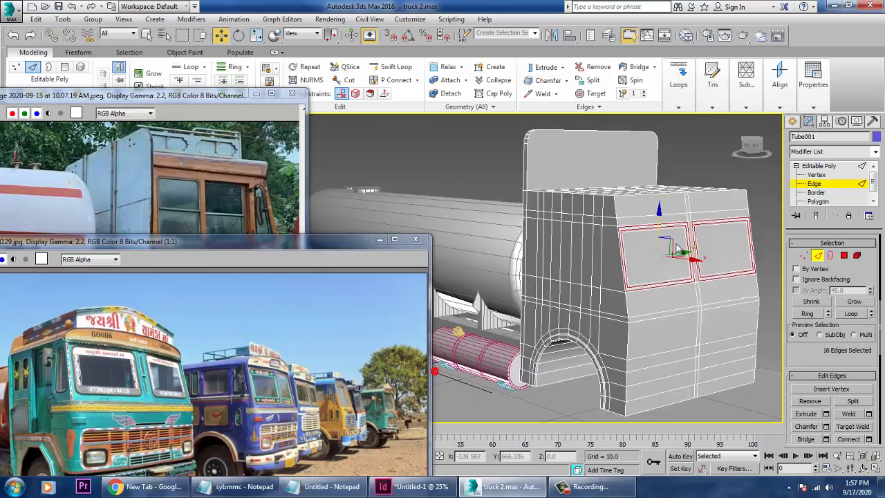
middle_click_drag(622, 250, 650, 247, "alt")
left_click(705, 161)
- Move the truck reference photo aside and select the middle vertices along the cab's roof line in the Left view
scroll(714, 252, "up", 6)
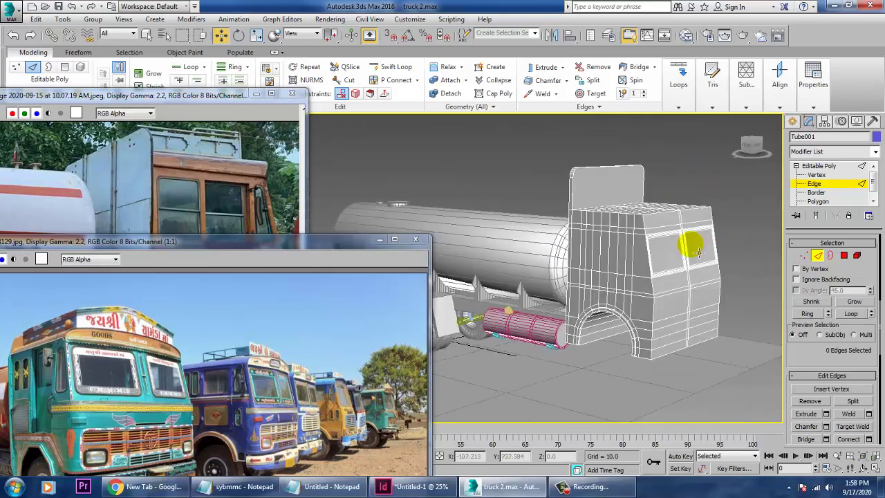
middle_click_drag(693, 255, 618, 263, "alt")
key("1")
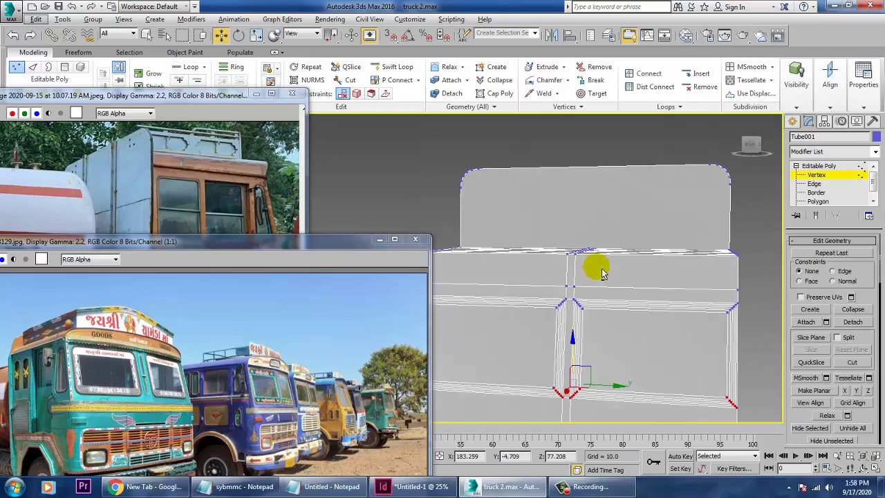
key("alt+w")
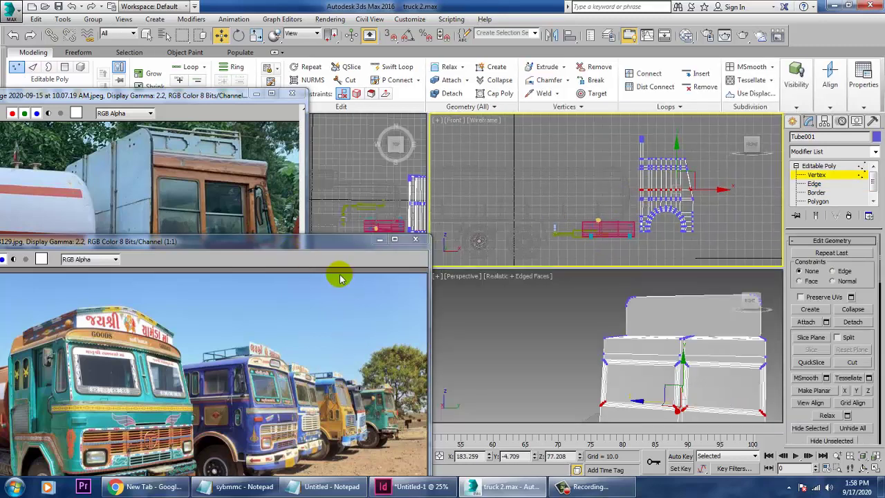
left_click_drag(331, 244, 256, 225)
middle_click_drag(406, 338, 638, 357)
key("alt+w")
scroll(467, 225, "down", 3)
middle_click_drag(470, 222, 587, 302)
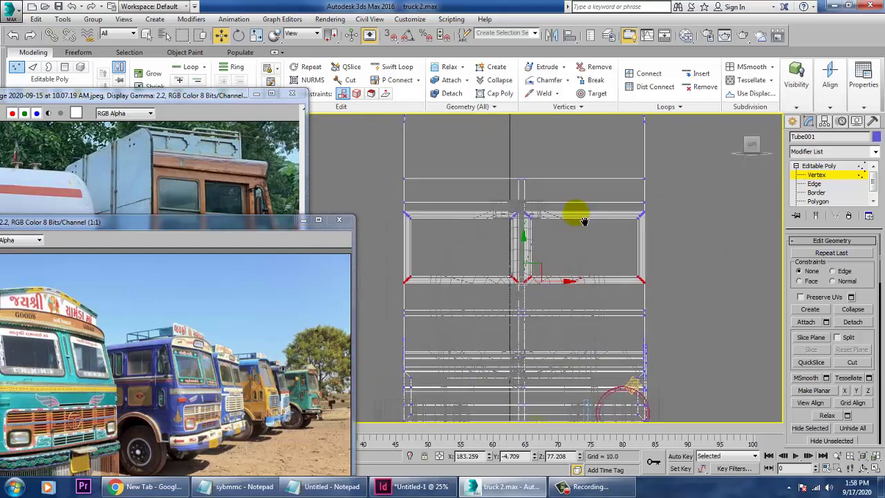
middle_click_drag(583, 220, 604, 344)
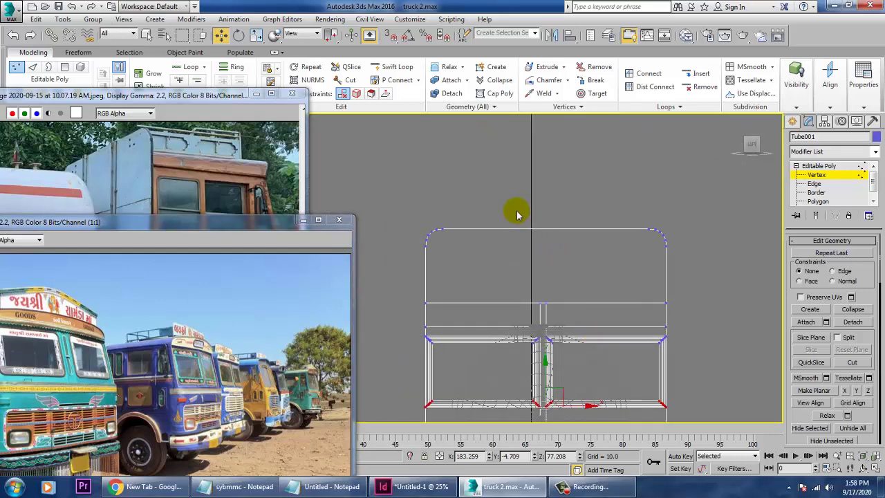
left_click_drag(565, 308, 566, 309)
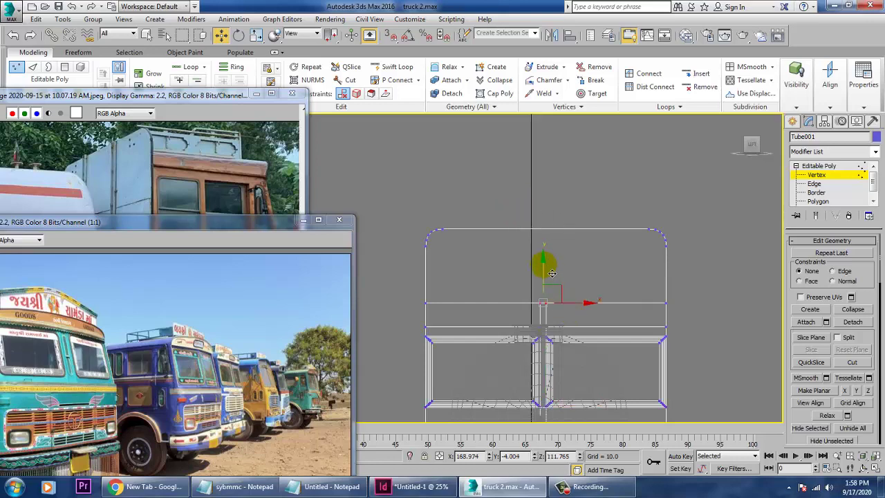
key("alt+w")
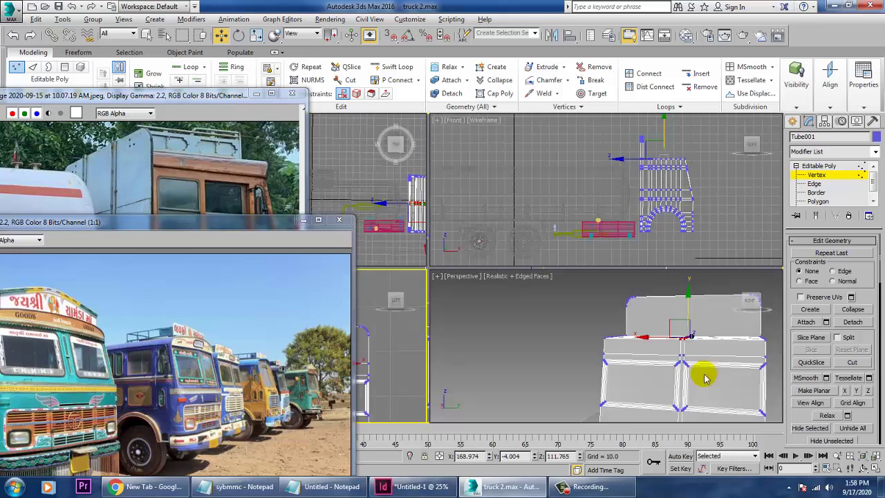
middle_click_drag(700, 371, 686, 337, "alt")
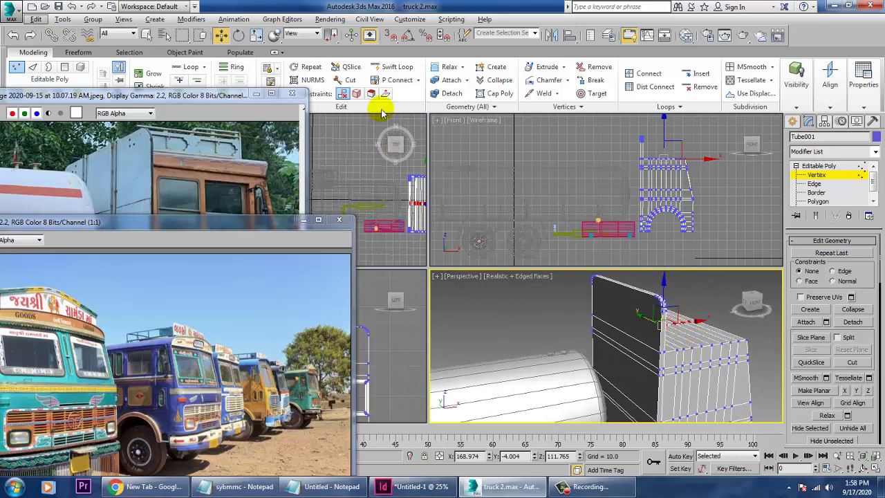
- Isolate the cab and insert two vertical edge loops near the middle of its rear side with Swift Loop
left_click(394, 67)
middle_click_drag(646, 324, 724, 340, "alt")
key("alt+q")
scroll(660, 377, "down", 4)
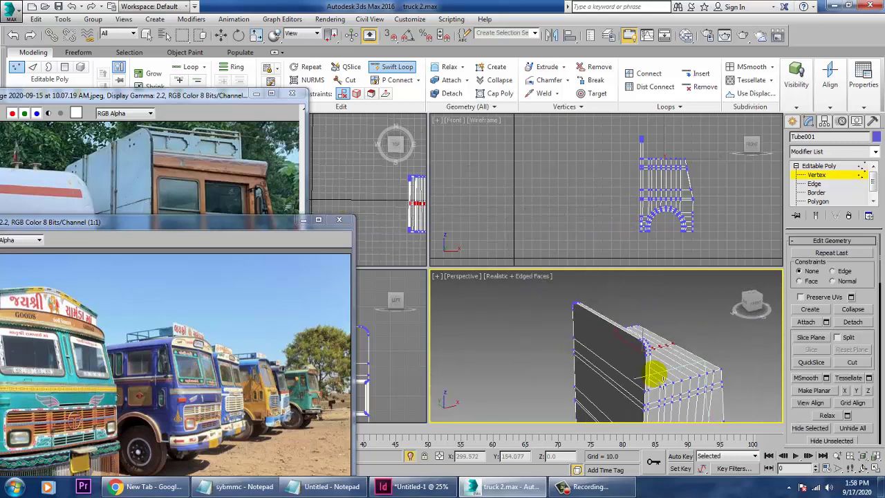
middle_click_drag(660, 379, 684, 282)
middle_click_drag(663, 381, 695, 352, "alt")
key("alt+w")
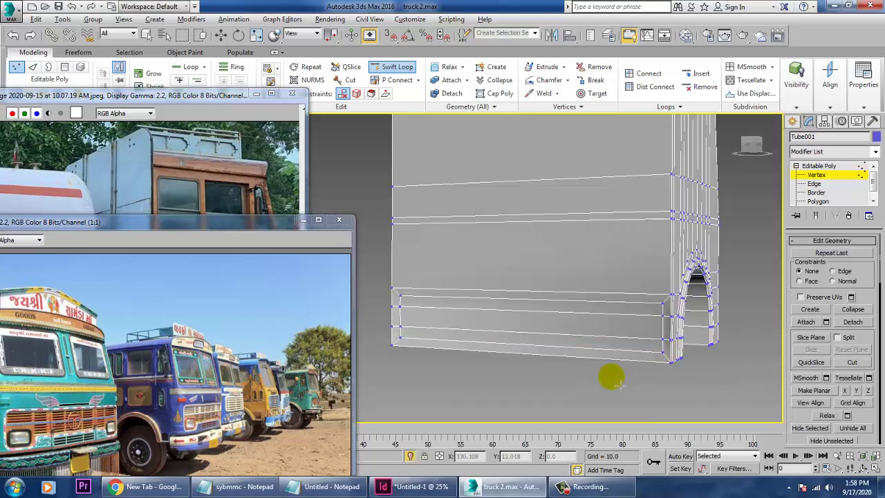
middle_click_drag(619, 383, 598, 330, "alt")
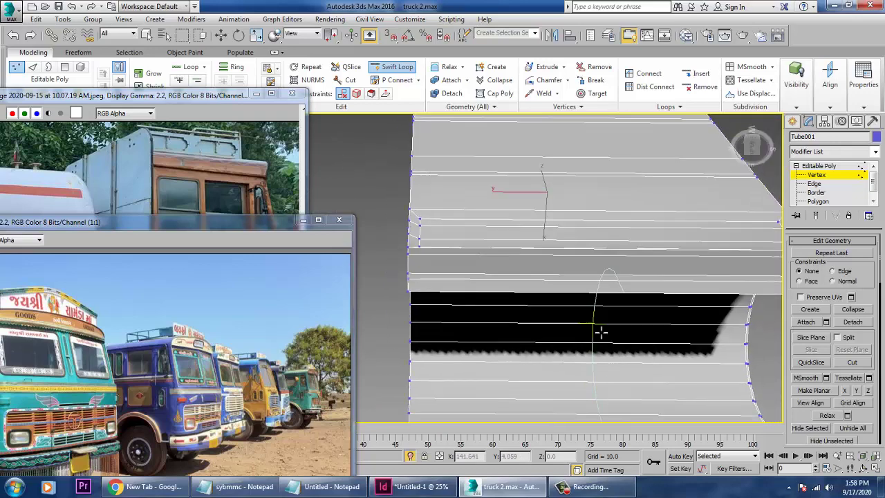
left_click(605, 237)
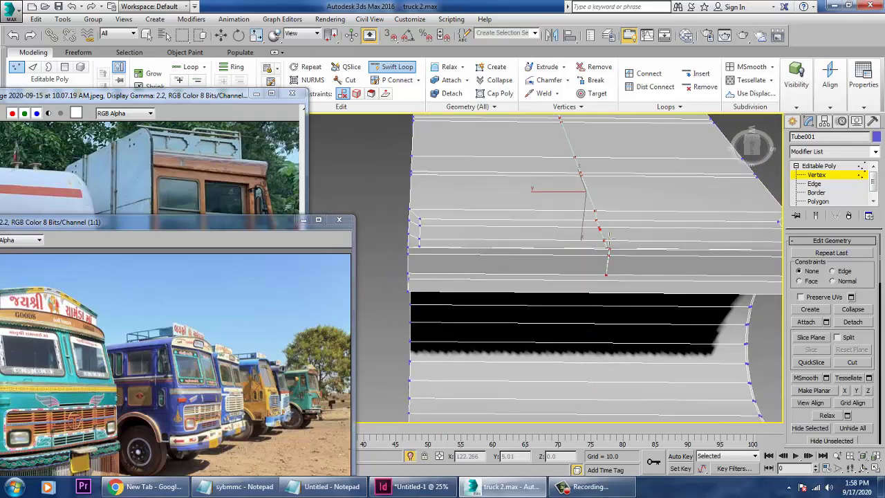
key("w")
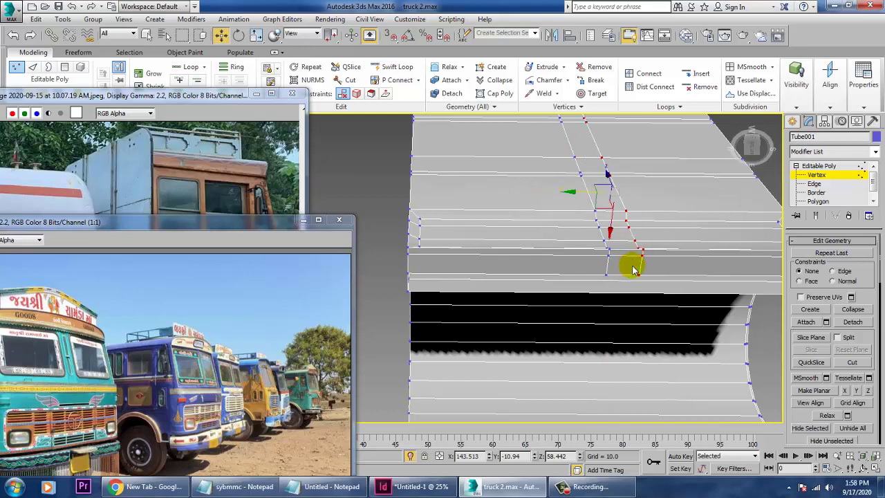
- In the Left view, raise the roof's middle vertices and the row just below them slightly to form a shallow peak
key("alt+w")
middle_click(405, 353)
key("alt+w")
middle_click_drag(423, 339, 467, 374)
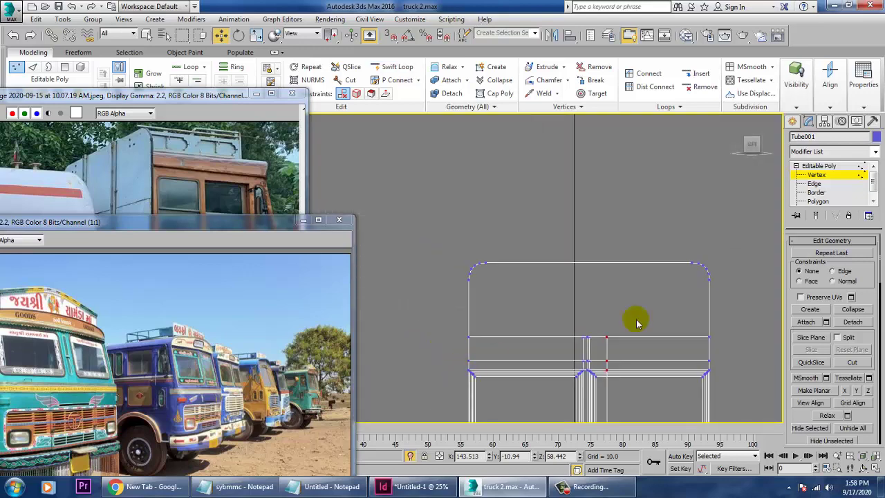
key("1")
middle_click_drag(613, 320, 564, 285)
key("1")
left_click_drag(517, 277, 572, 314)
left_click_drag(546, 282, 543, 276)
left_click_drag(577, 334, 577, 330)
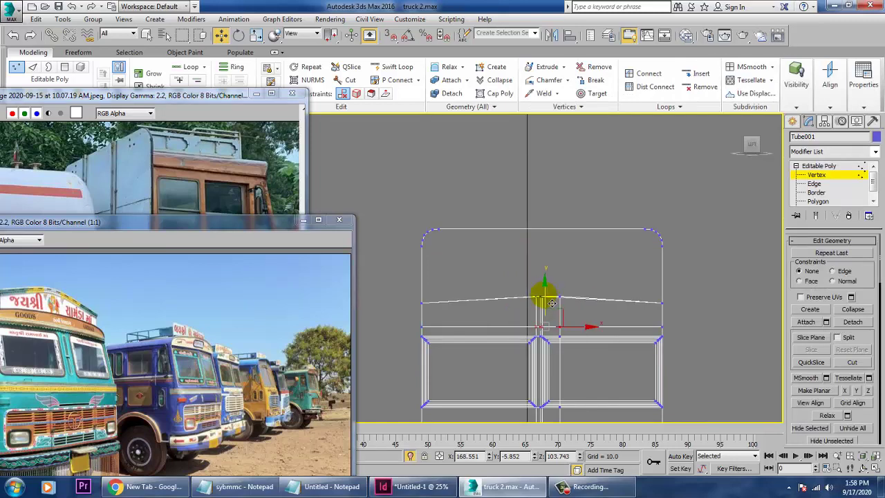
left_click_drag(545, 294, 545, 287)
- Select the vertices along the cab front's vertical centre strip in the Top view and pull them slightly forward along X
key("alt+w")
middle_click_drag(681, 338, 617, 320, "alt")
scroll(639, 333, "down", 6)
key("alt+w")
scroll(564, 296, "up", 3)
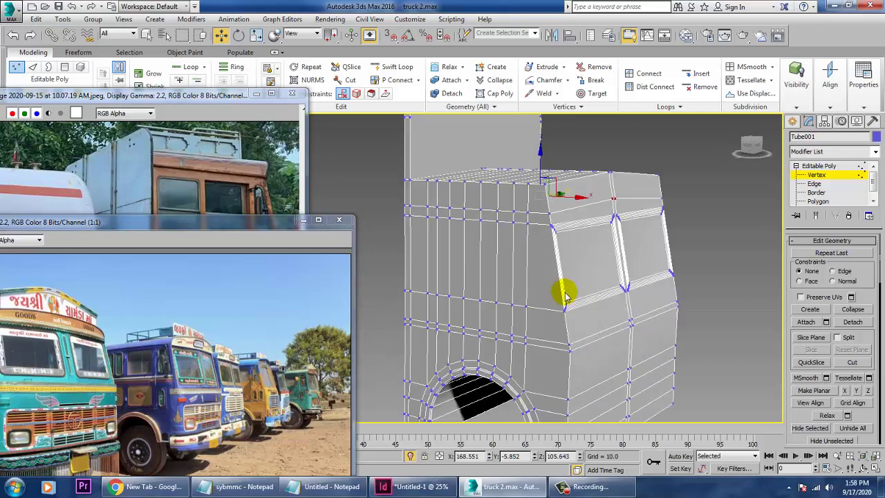
middle_click_drag(636, 255, 622, 293, "alt")
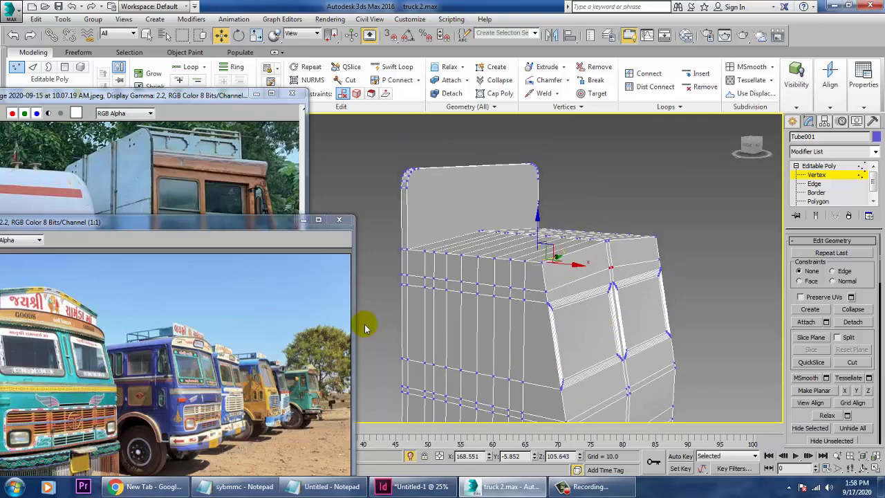
middle_click_drag(676, 339, 591, 327, "alt")
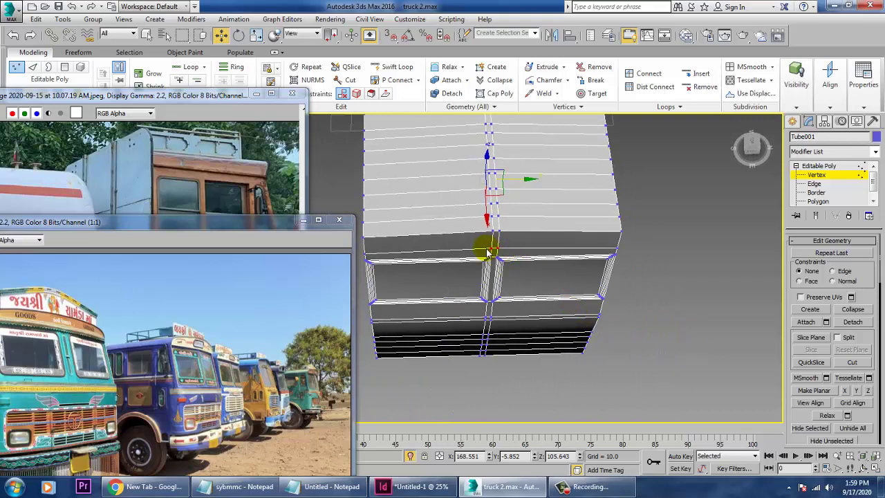
key("alt+w")
left_click(399, 211)
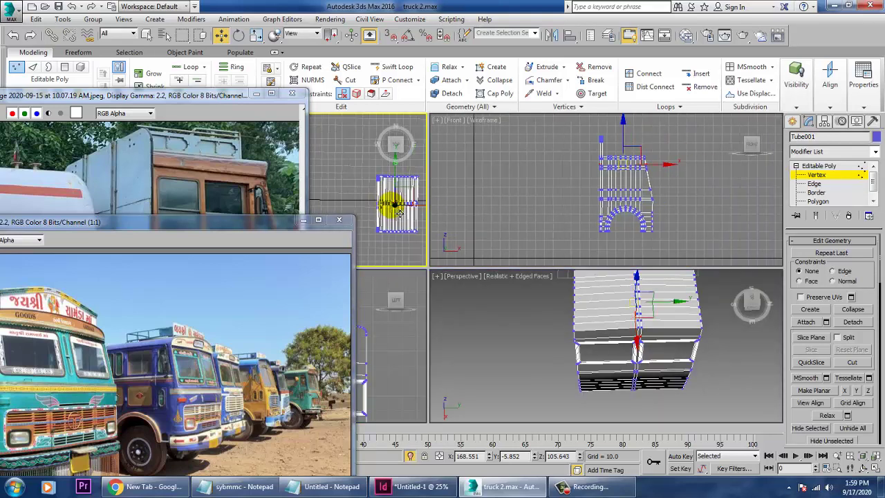
key("alt+w")
middle_click_drag(575, 288, 504, 288)
scroll(677, 278, "up", 5)
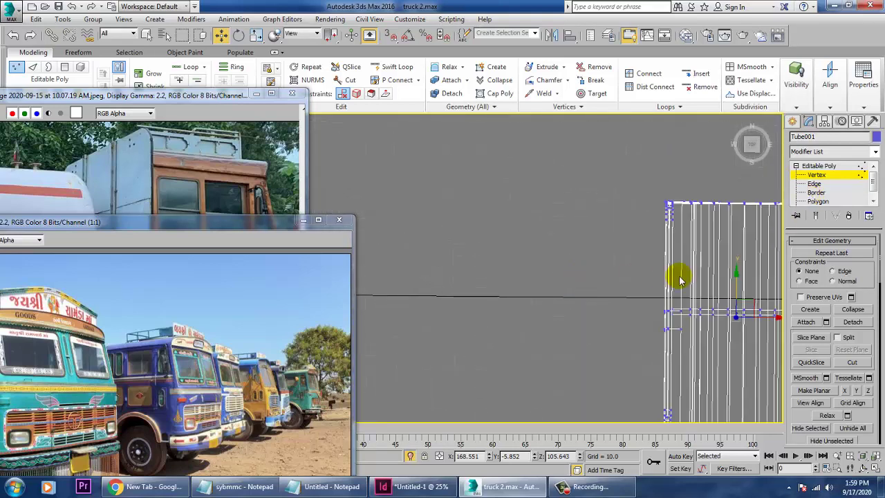
middle_click_drag(625, 295, 394, 268)
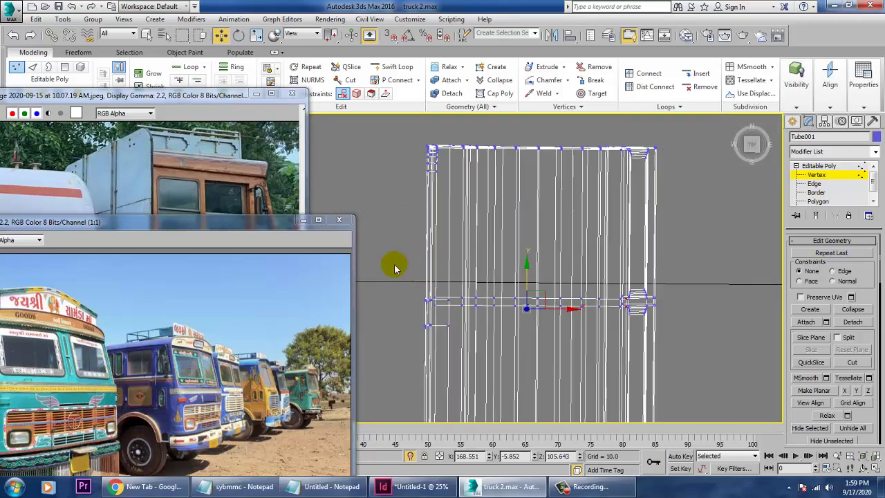
key("alt+w")
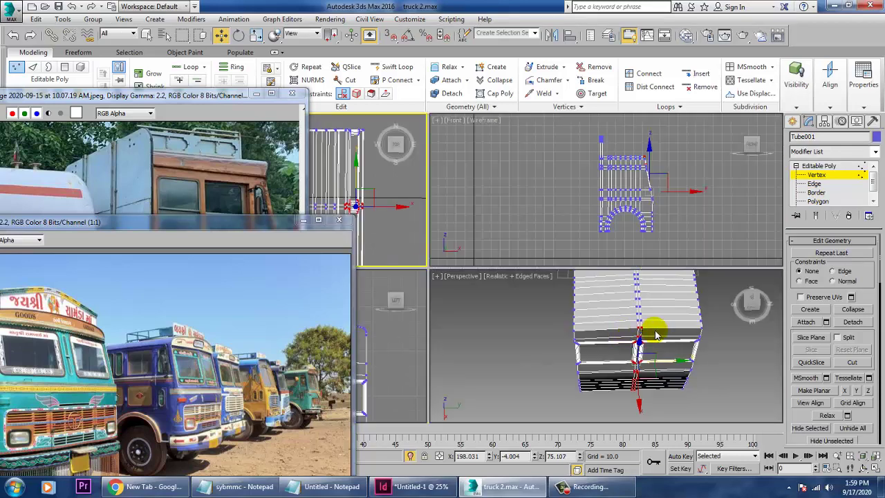
key("alt+w")
middle_click_drag(652, 277, 558, 333, "alt")
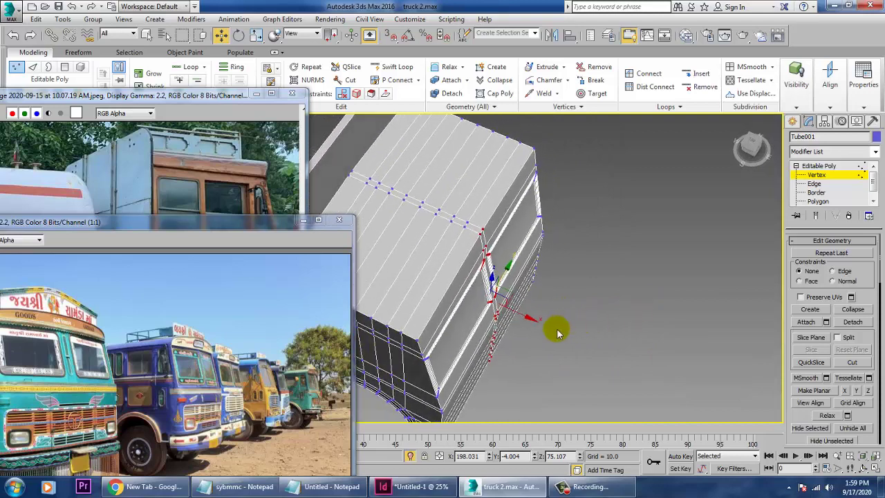
left_click_drag(536, 325, 542, 324)
middle_click_drag(608, 326, 627, 283, "alt")
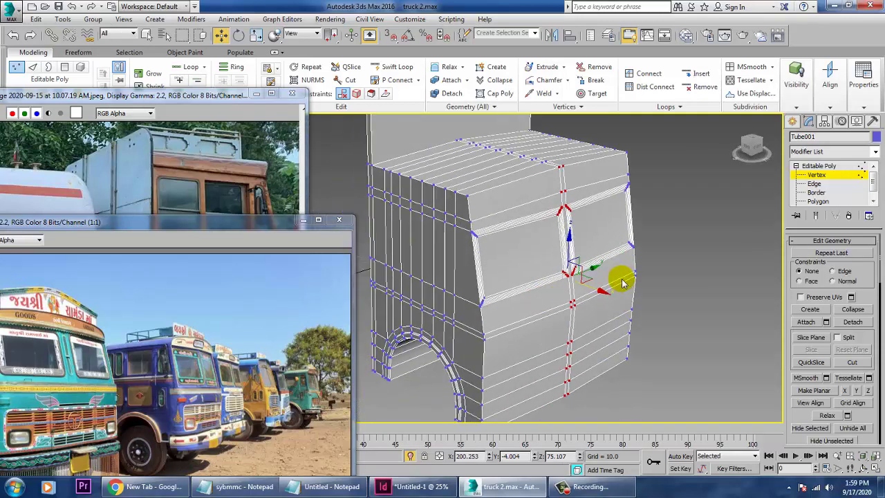
- In the Top view, select the cab front's outer corner vertices on both sides and try shifting them slightly back along X
key("alt+w")
middle_click_drag(418, 277, 408, 250)
key("alt+w")
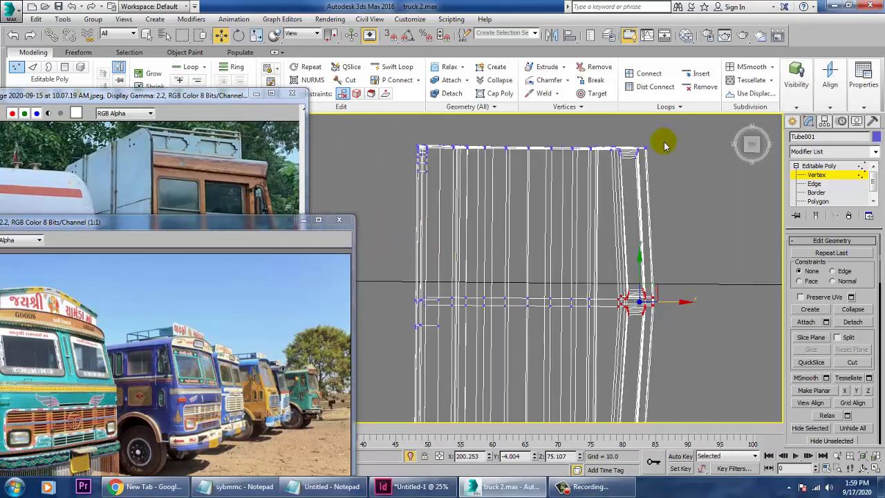
left_click_drag(657, 170, 661, 172)
middle_click_drag(658, 277, 658, 145)
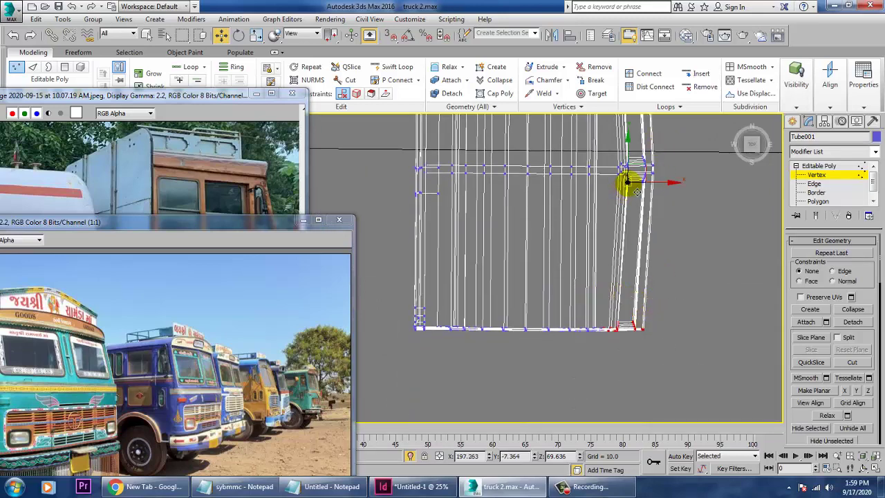
left_click_drag(673, 193, 669, 187)
key("alt+w")
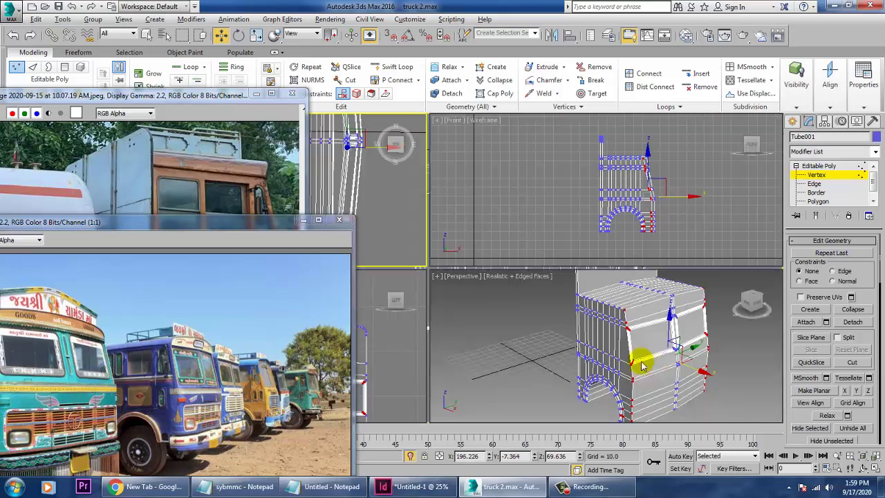
- Add the missed lower front corner vertices to the selection and try shifting the corners slightly back along X again
mouse_move(641, 365)
middle_mouse_down("alt")
mouse_move(640, 357)
mouse_move(685, 320)
mouse_move(631, 378)
middle_mouse_up("alt")
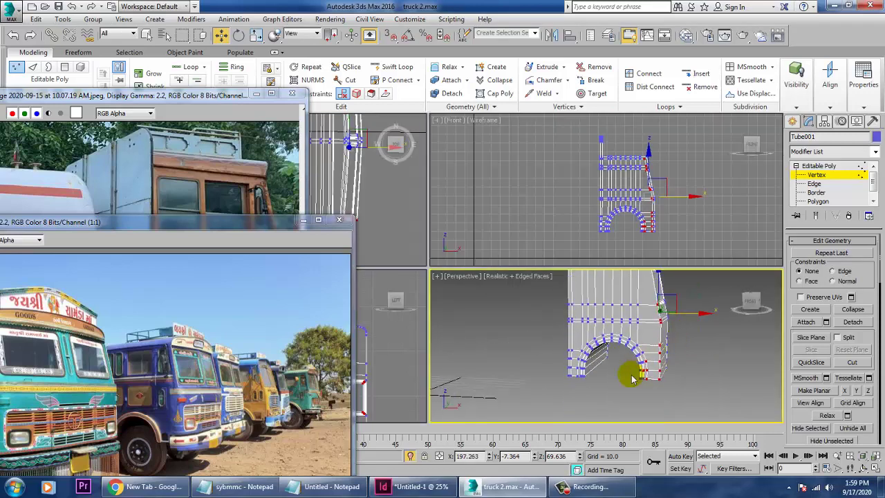
left_click_drag(659, 352, 676, 173)
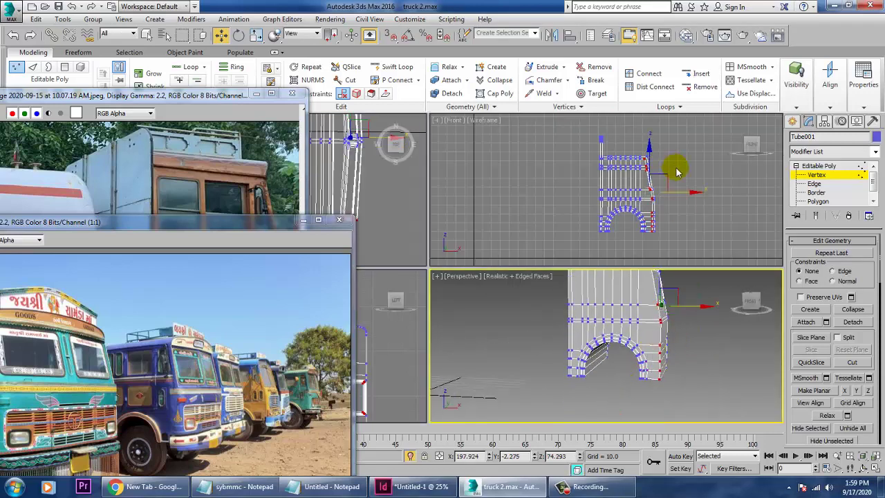
middle_click(404, 198)
key("alt+w")
middle_click_drag(418, 183, 524, 292)
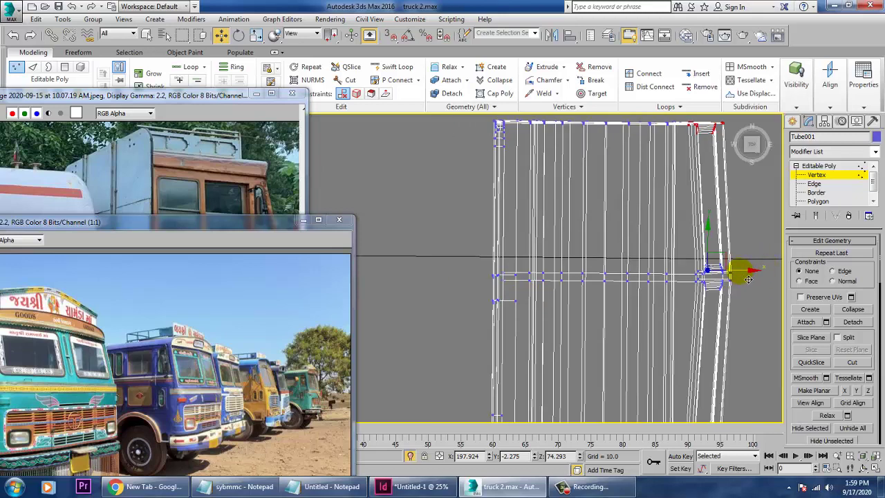
left_click_drag(747, 279, 745, 279)
key("alt+w")
- Check the opposite side, complete the front corner vertex selection, and move it slightly back along X in the Top view
middle_click_drag(681, 316, 522, 323, "alt")
middle_click_drag(631, 357, 715, 353, "alt")
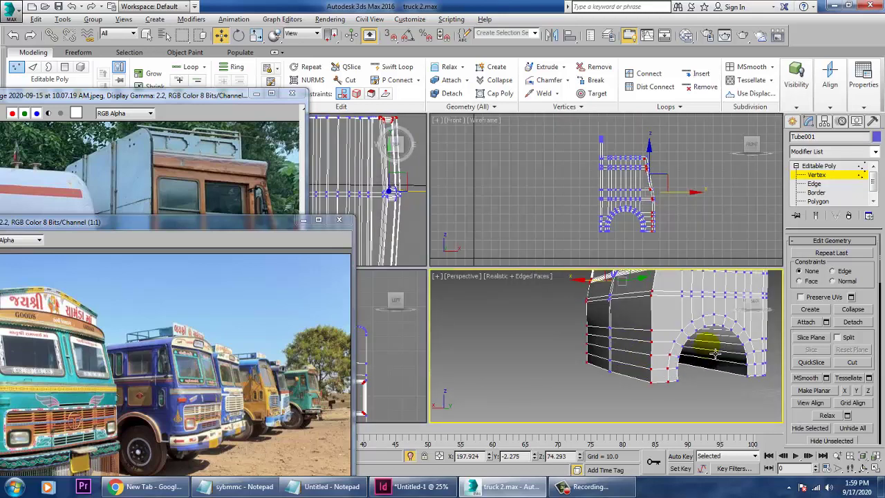
key("alt+w")
key("alt+w")
right_click(395, 217)
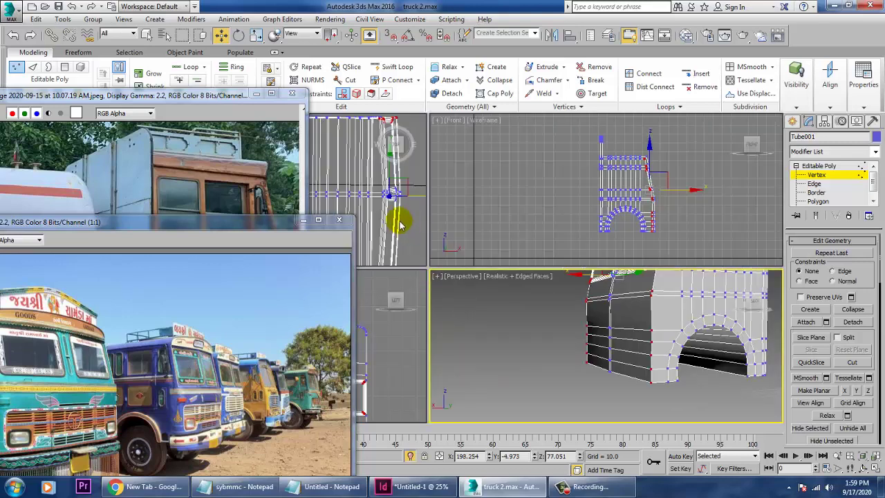
key("alt+w")
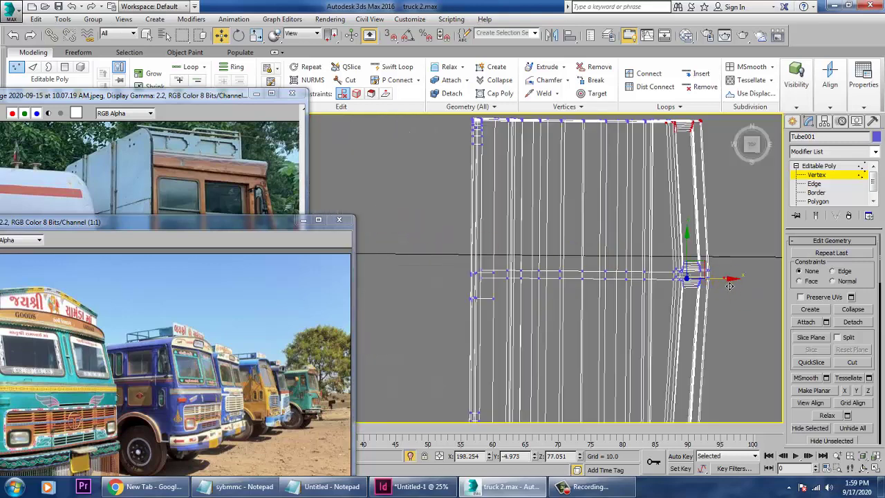
left_click_drag(730, 285, 708, 304)
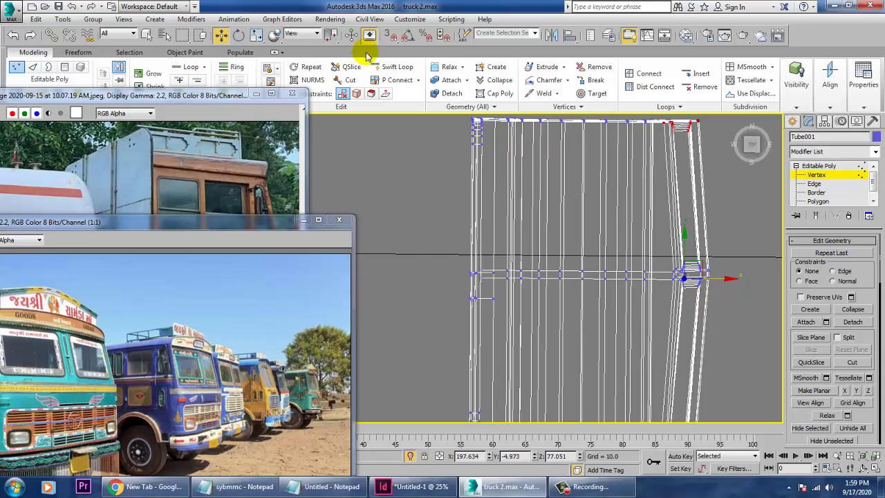
- Insert two lengthwise edge loops with Swift Loop, one about midway between the centre strip and each side of the cab
left_click(392, 69)
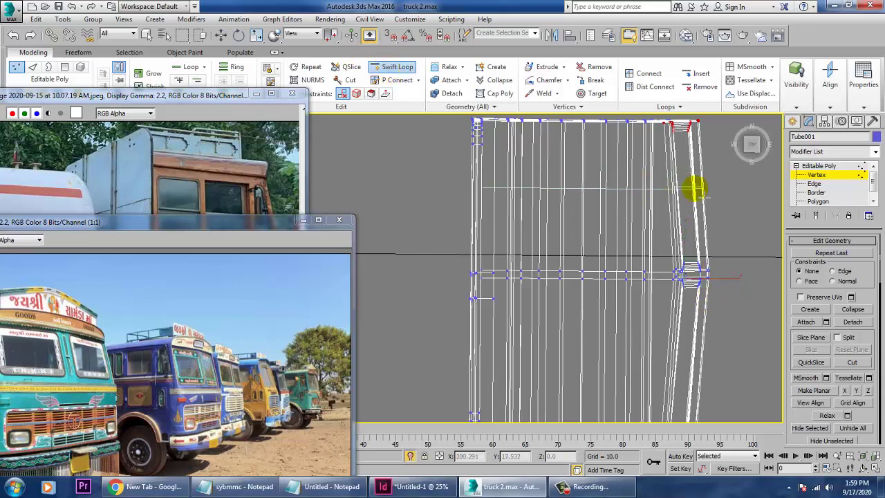
middle_click_drag(712, 312, 695, 233)
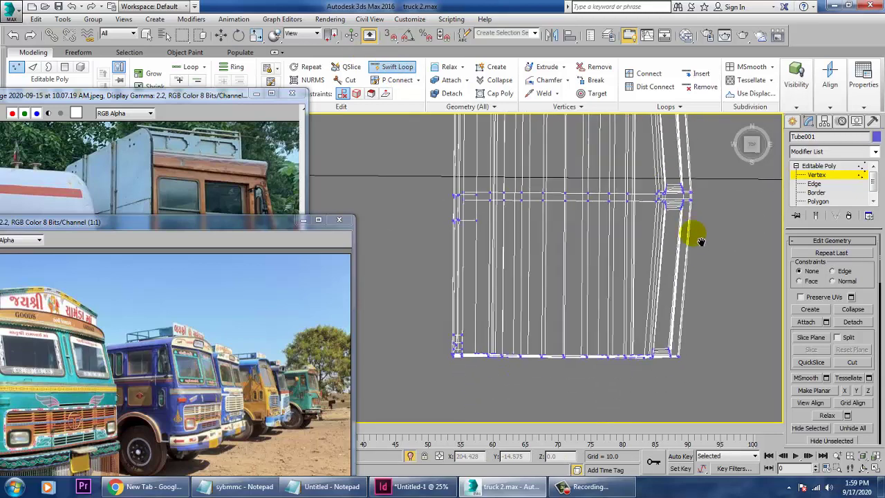
key("w")
middle_click_drag(754, 278, 752, 344)
key("1")
key("1")
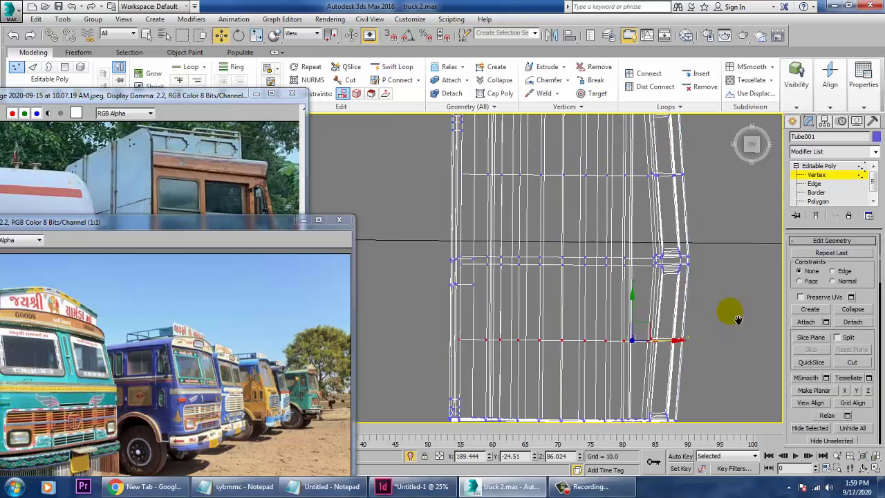
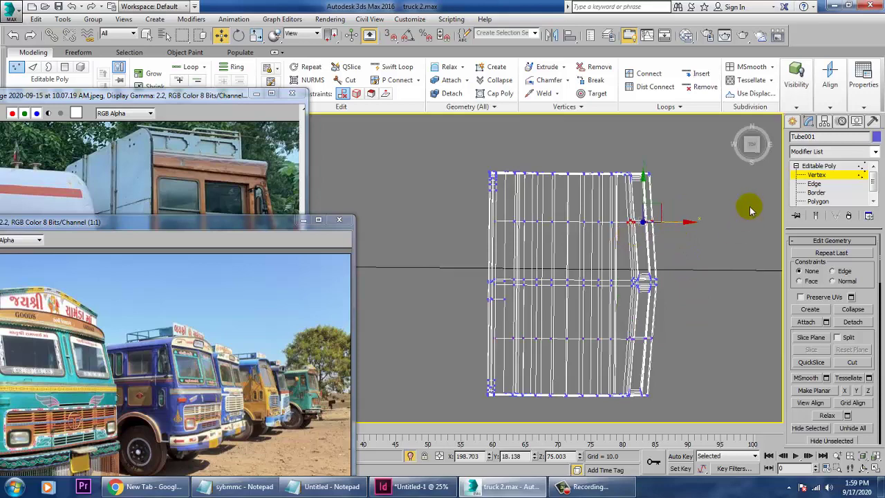
- Apply an FFD(box) modifier to the whole cab and set its lattice to 6x6x6 control points
left_click(821, 171)
left_click(874, 154)
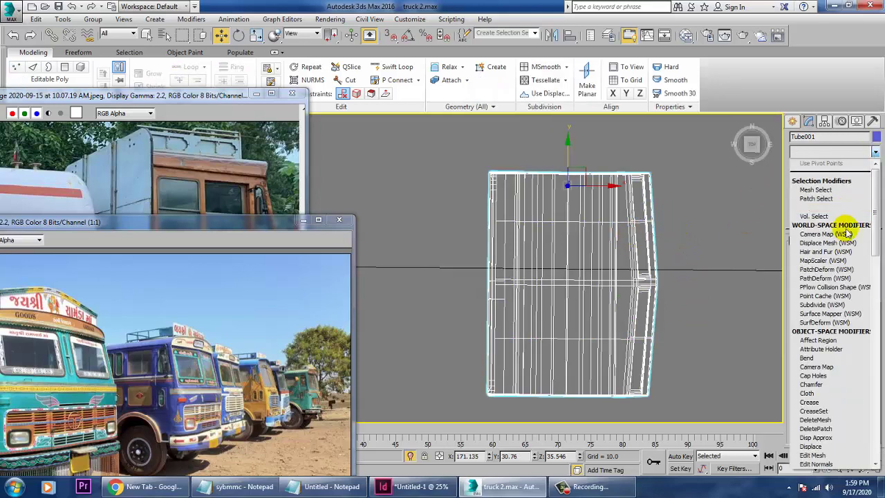
key("f")
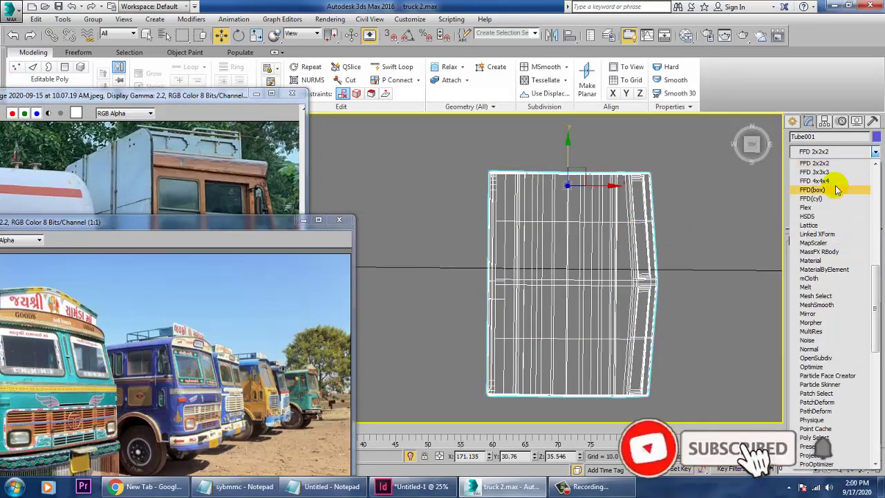
left_click(813, 189)
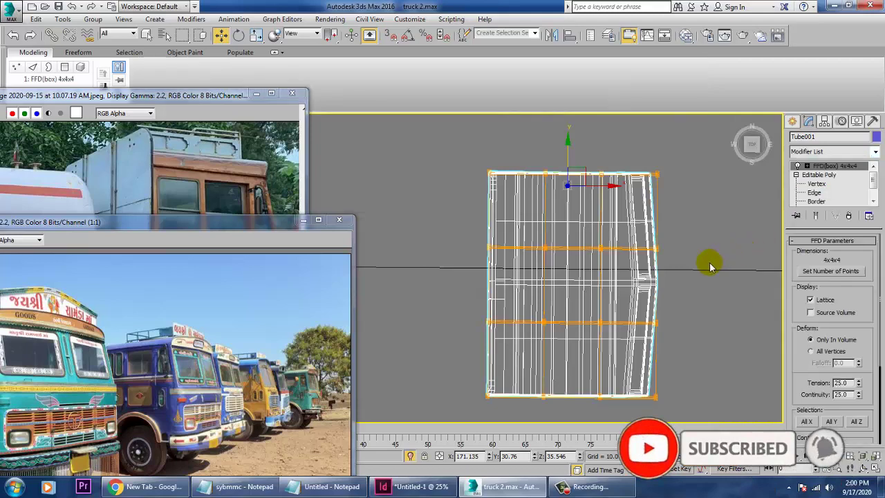
left_click(843, 273)
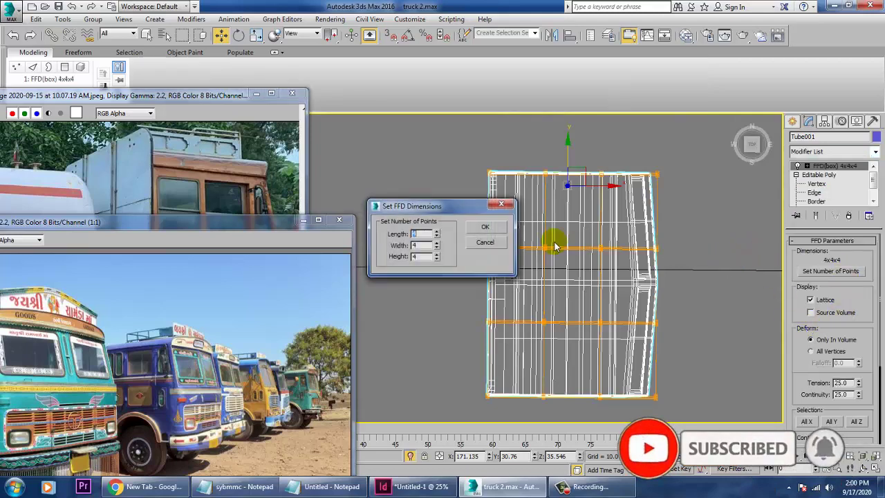
left_click(436, 231)
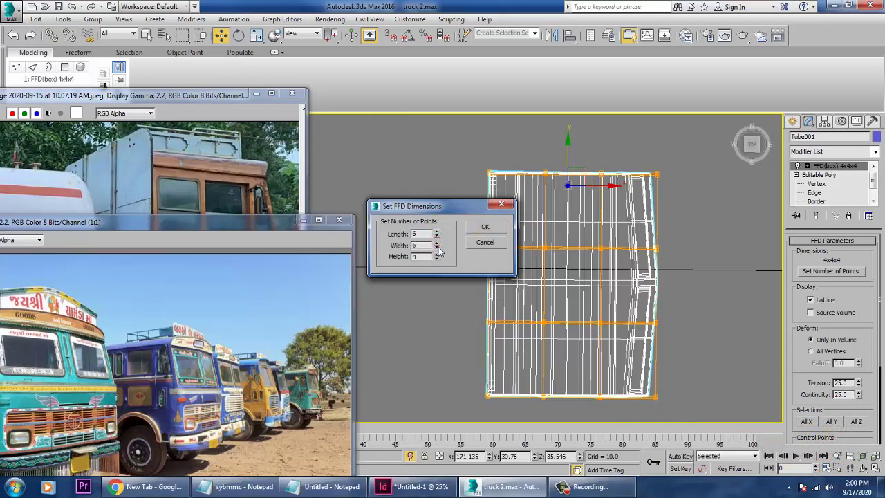
left_click(484, 230)
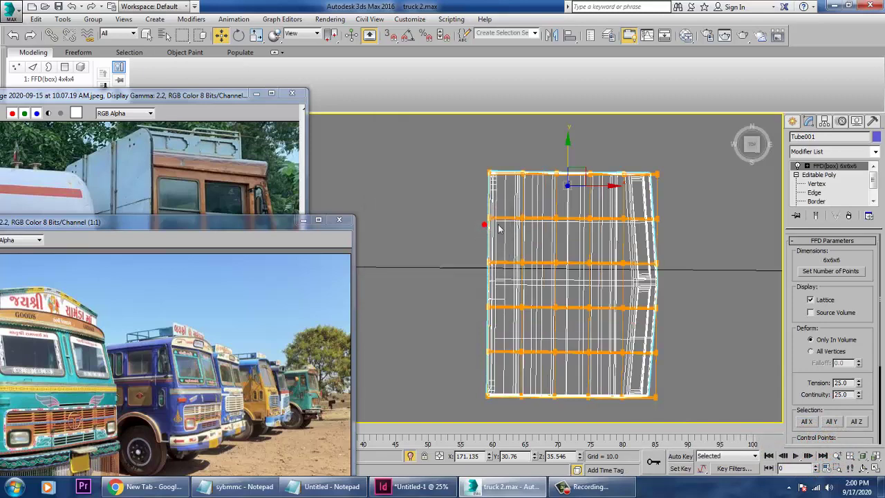
- In the Top view, pull the front lattice control points next to each side edge slightly forward along X to round the front
left_click(807, 171)
left_click(806, 167)
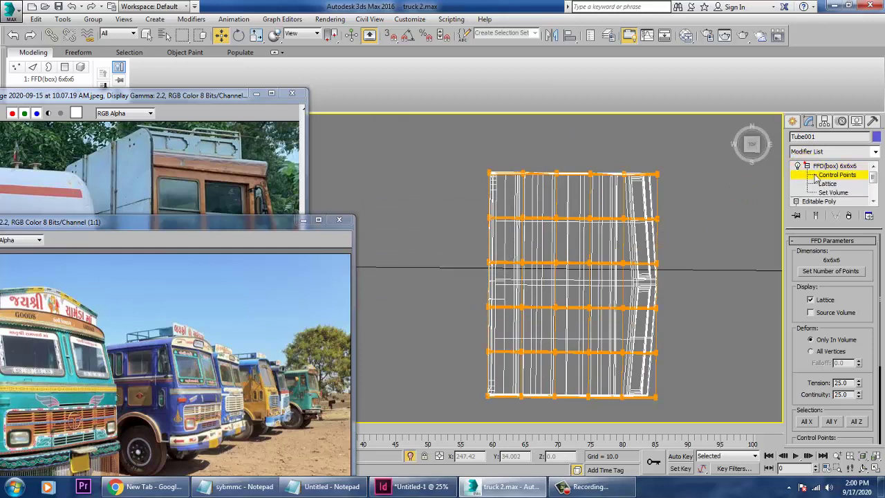
left_click_drag(610, 237, 610, 237)
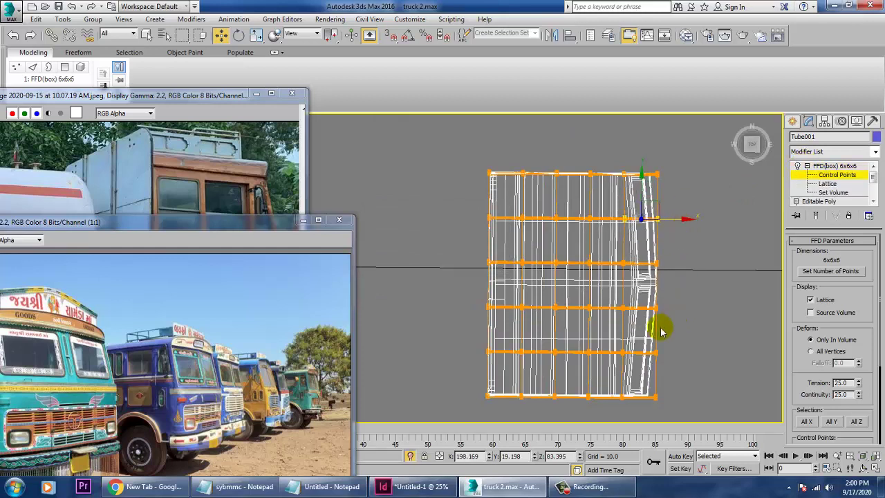
left_click_drag(678, 369, 681, 363)
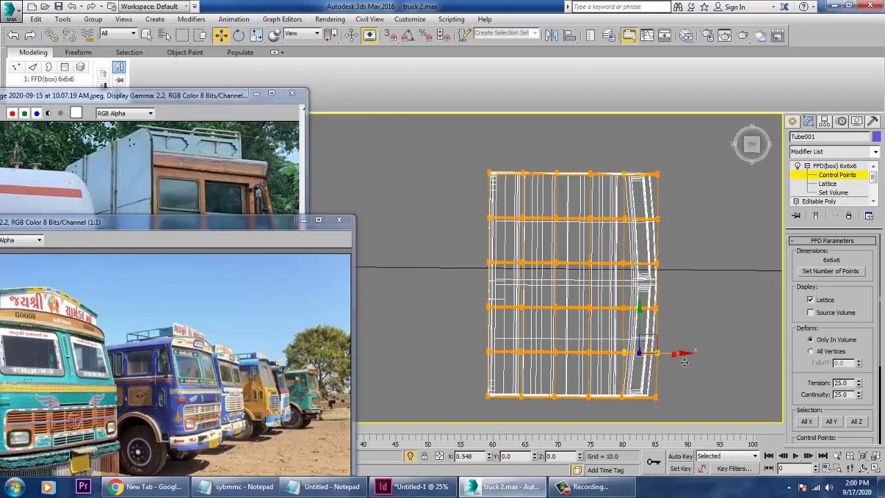
key("alt+w")
middle_click(710, 353)
key("alt+w")
middle_click_drag(709, 353, 754, 357, "alt")
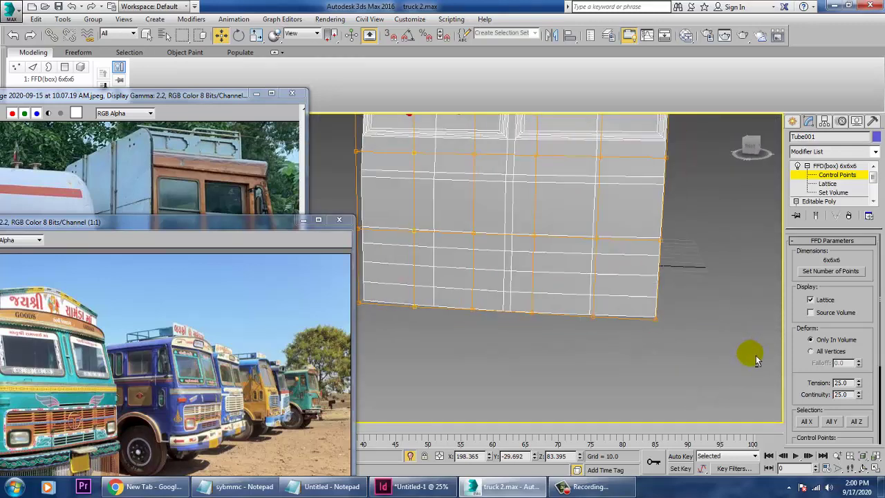
middle_click_drag(629, 297, 647, 346)
mouse_move(598, 298)
middle_mouse_down("alt")
mouse_move(632, 291)
mouse_move(636, 312)
mouse_move(588, 290)
mouse_move(596, 296)
middle_mouse_up("alt")
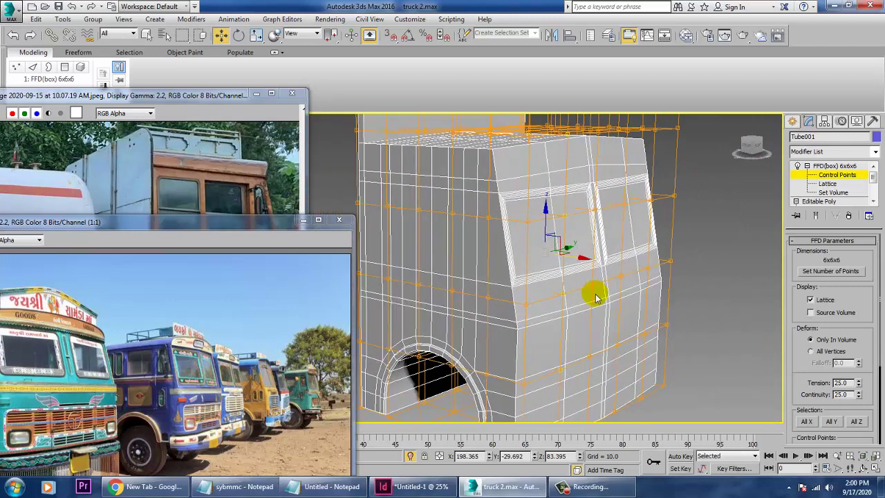
- In the Left view, select the four middle columns of the upper two control point rows and raise them slightly
key("alt+w")
right_click(642, 198)
right_click(403, 339)
key("alt+w")
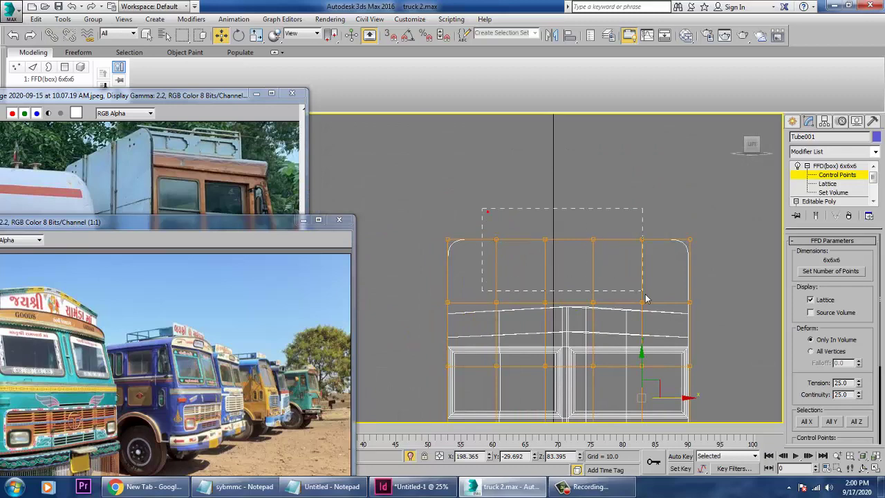
left_click_drag(670, 326, 669, 323)
left_click_drag(575, 251, 573, 242)
middle_click_drag(651, 314, 639, 275)
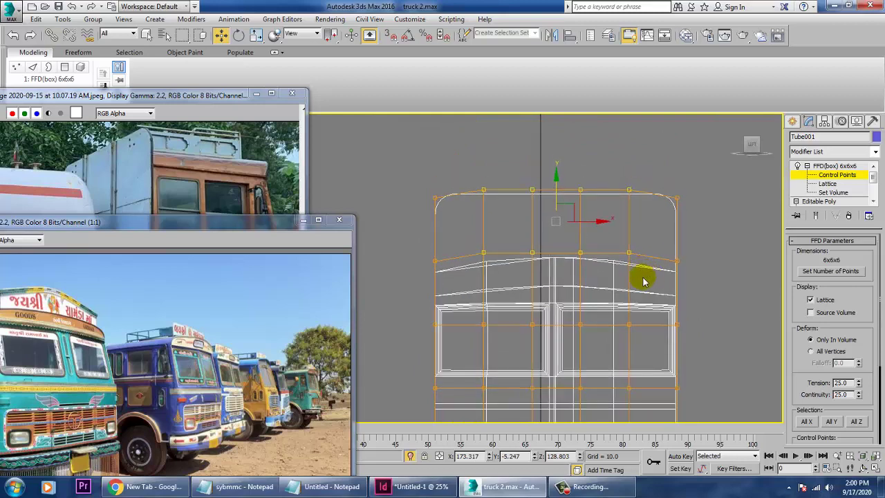
- Exit control point editing and convert the deformed cab to an Editable Poly
key("alt+w")
scroll(680, 351, "up", 2)
key("alt+w")
middle_click_drag(663, 332, 622, 303, "alt")
scroll(582, 299, "down", 2)
left_click(844, 166)
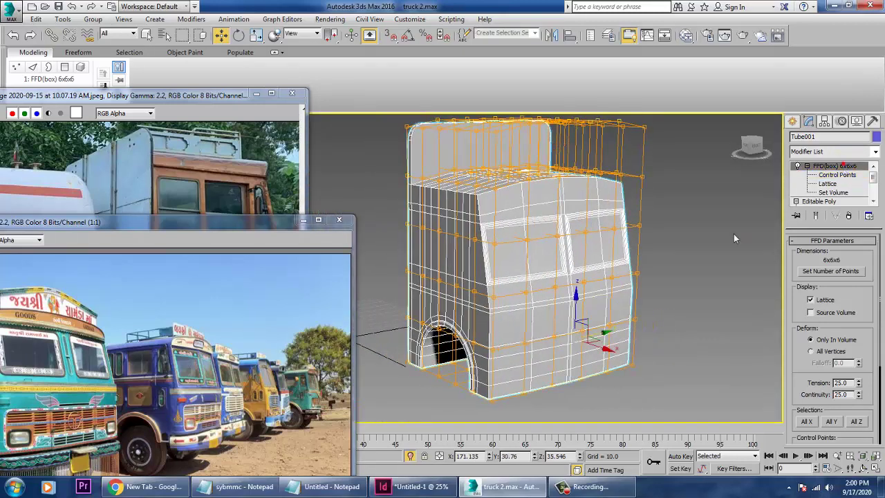
right_click(702, 225)
left_click(604, 235)
right_click(549, 228)
mouse_move(572, 338)
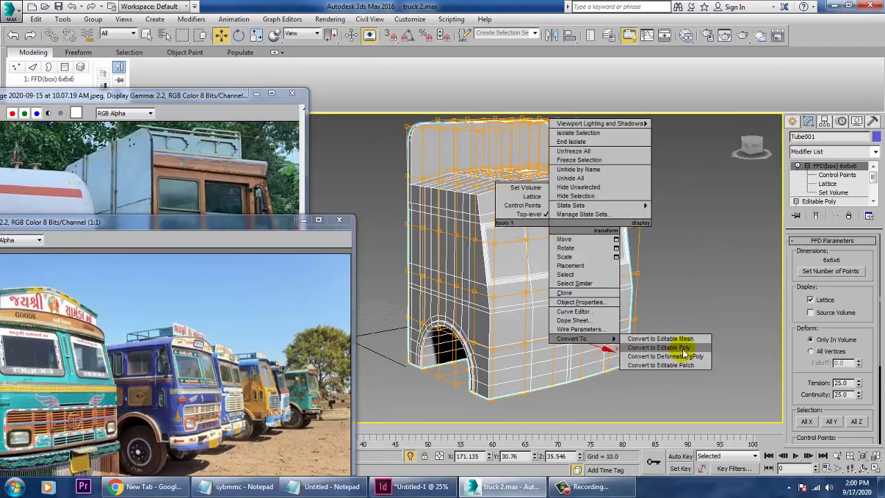
left_click(660, 347)
- Reselect the cab and end its isolation to show the whole tanker truck
left_click(679, 286)
middle_click_drag(679, 286, 608, 282, "alt")
left_click(464, 261)
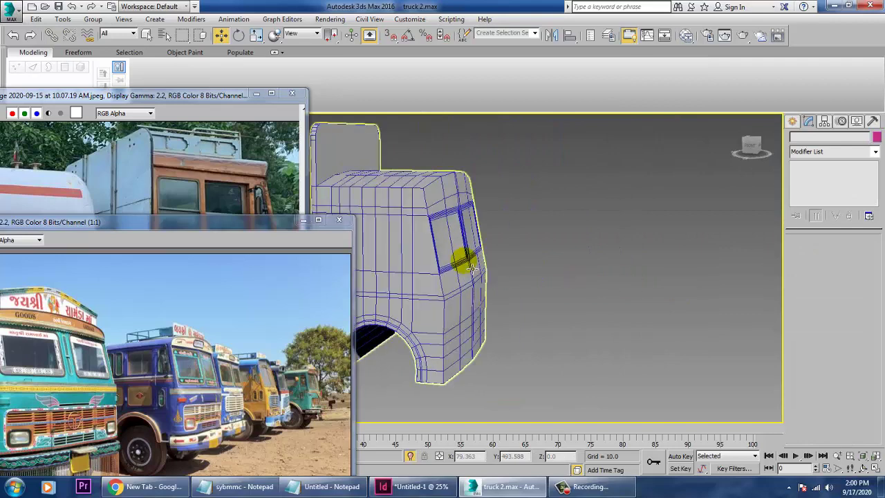
middle_click_drag(559, 268, 578, 269, "alt")
right_click(606, 250)
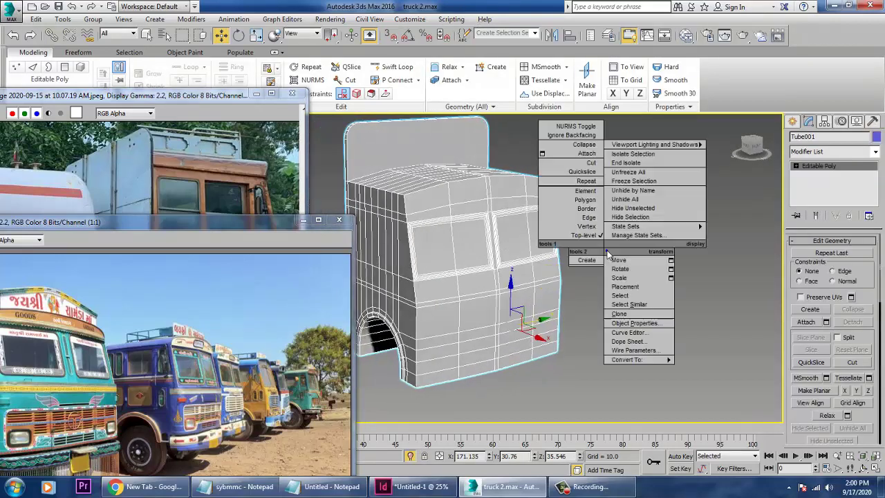
left_click(634, 163)
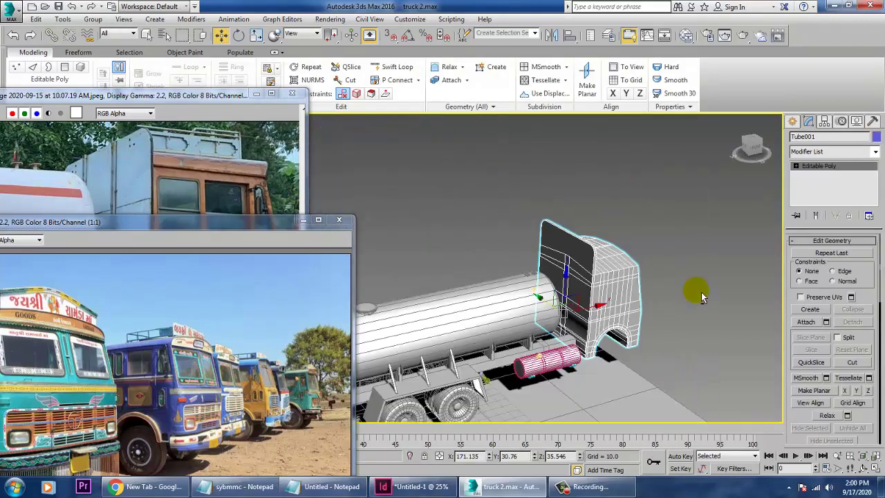
- View the cab from the side and bring the tanker side-view photo forward to compare the wheel arch
middle_click_drag(632, 287, 674, 272, "alt")
scroll(614, 297, "up", 5)
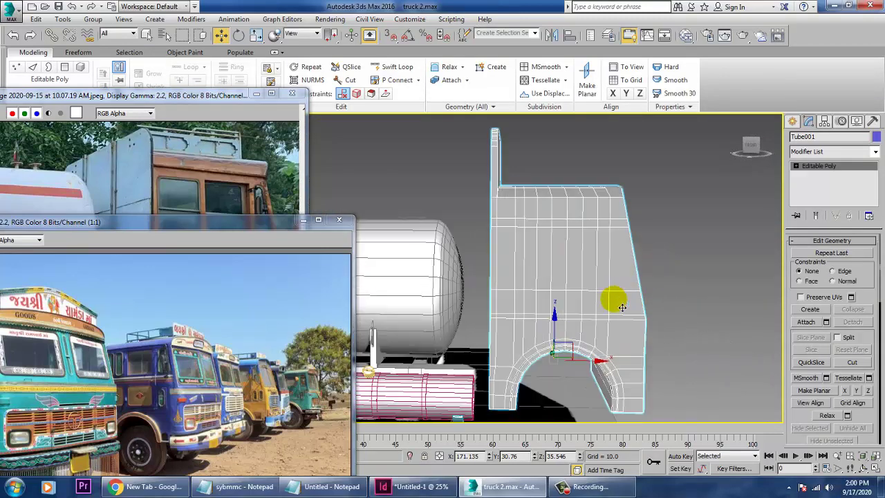
left_click(173, 186)
left_click(591, 378)
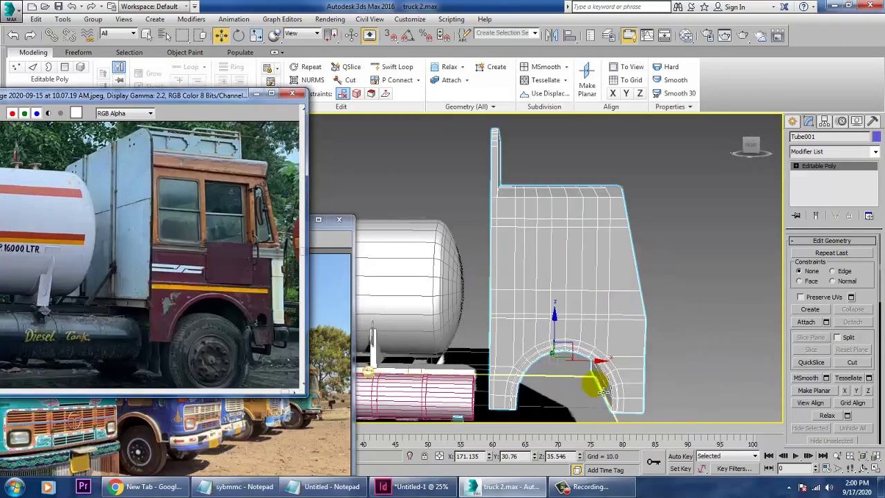
left_click(596, 370)
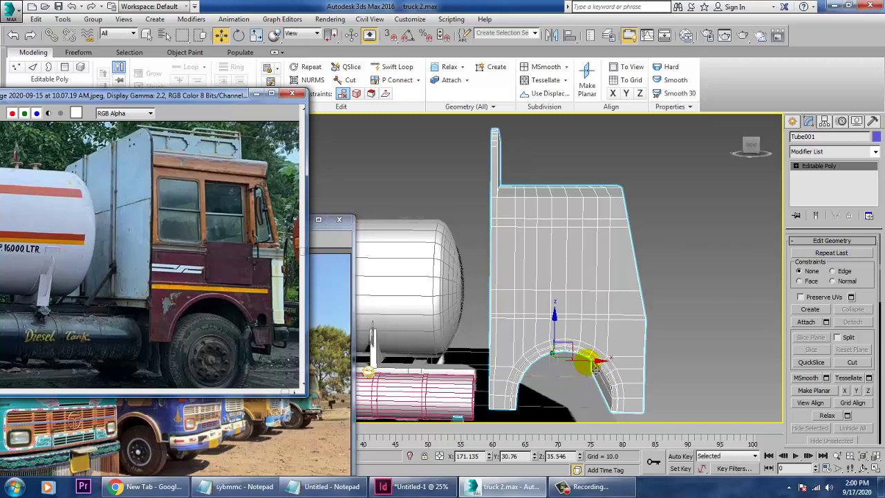
- Move the cab slightly back along X toward the tank, to an X position of 168.722
left_click_drag(592, 368, 595, 367)
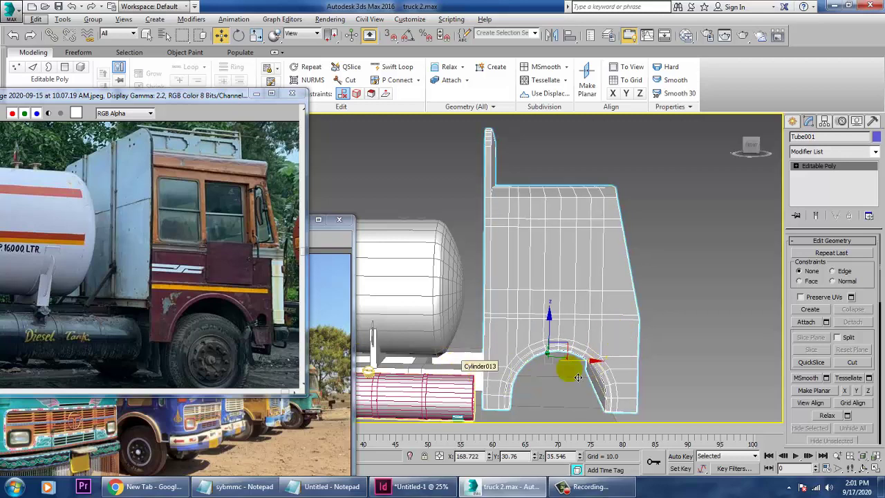
middle_click_drag(644, 334, 523, 239, "alt")
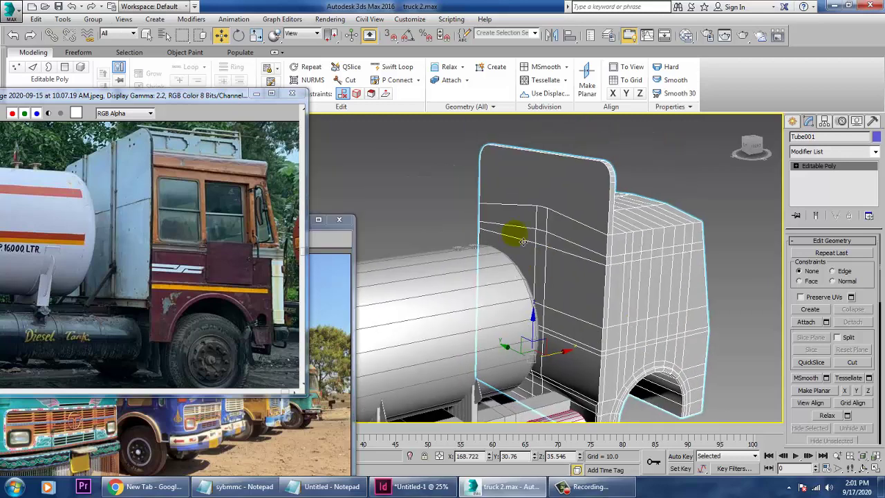
- Add two closely spaced vertical edge loops on each side of the cab's rear wall with Swift Loop
left_click(399, 65)
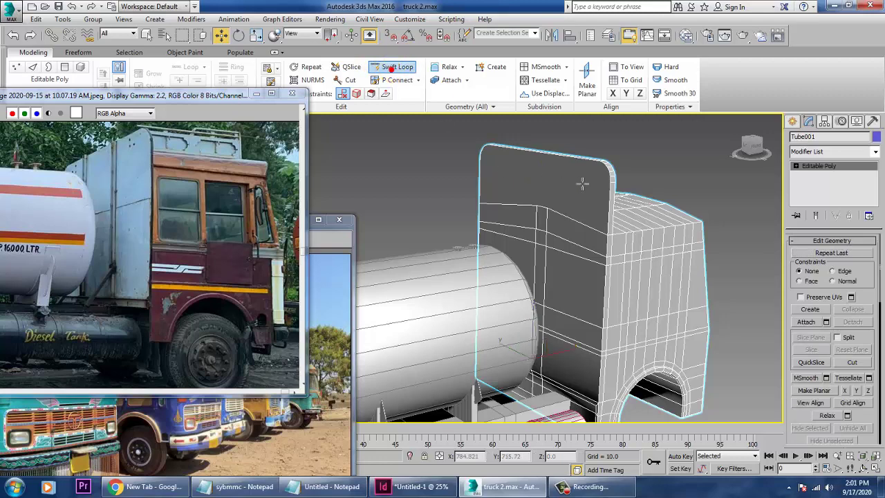
key("w")
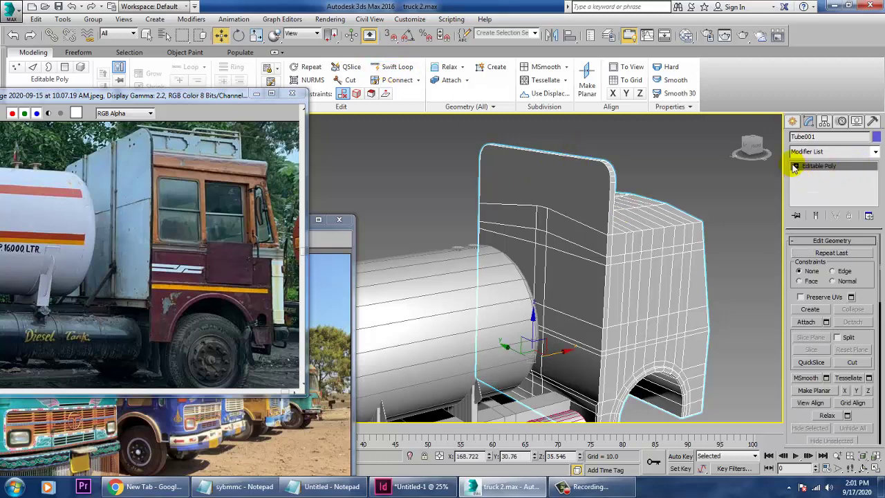
left_click(794, 166)
left_click(814, 183)
left_click(579, 160)
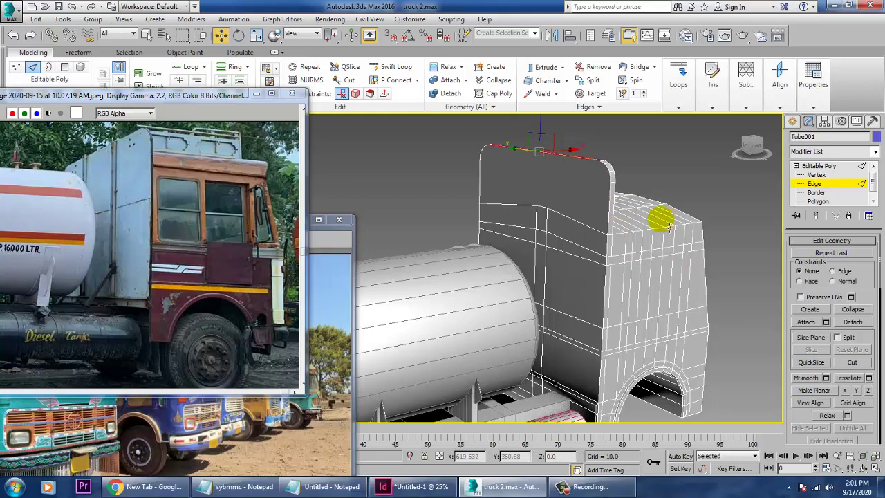
middle_click_drag(685, 211, 705, 229, "alt")
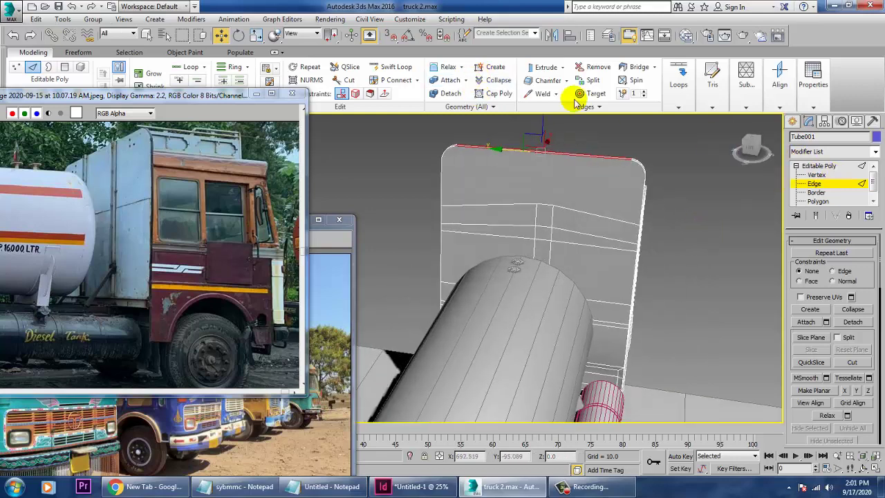
left_click(395, 67)
left_click(587, 253)
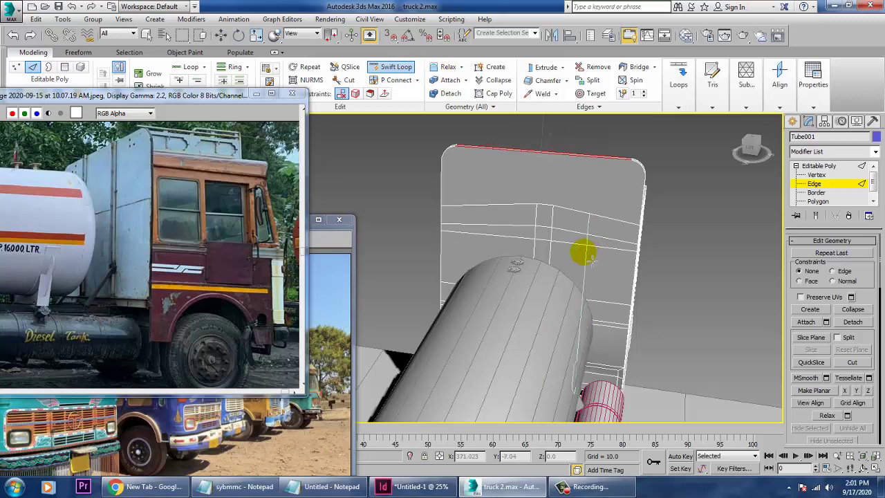
left_click(590, 232)
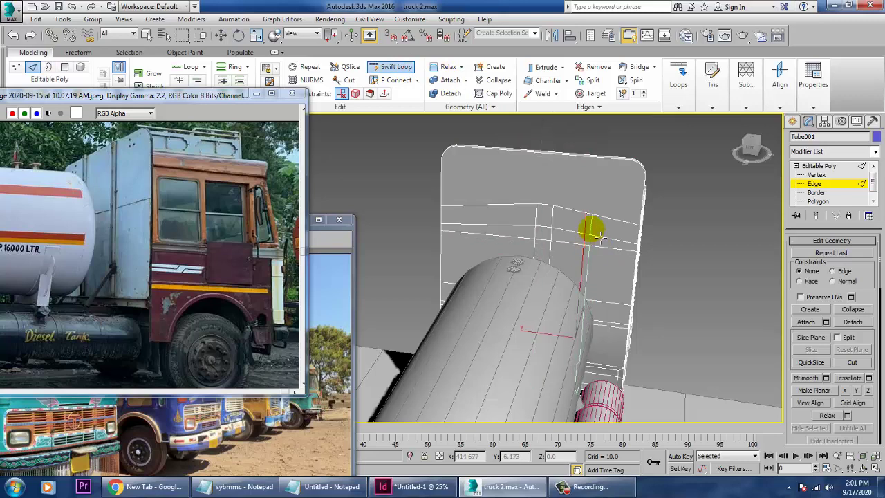
left_click(477, 227)
left_click(486, 213)
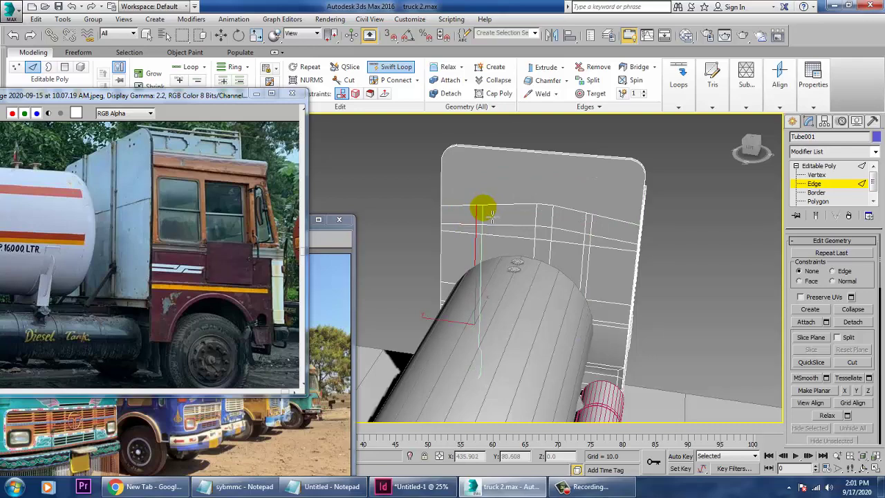
key("w")
- Cut an edge on the front face of the raised rear panel, from a roofline vertex up to the panel's top edge
mouse_move(587, 207)
middle_mouse_down("alt")
mouse_move(598, 211)
mouse_move(581, 200)
middle_mouse_up("alt")
middle_click_drag(629, 231, 662, 294, "alt")
right_click(648, 285)
left_click(621, 172)
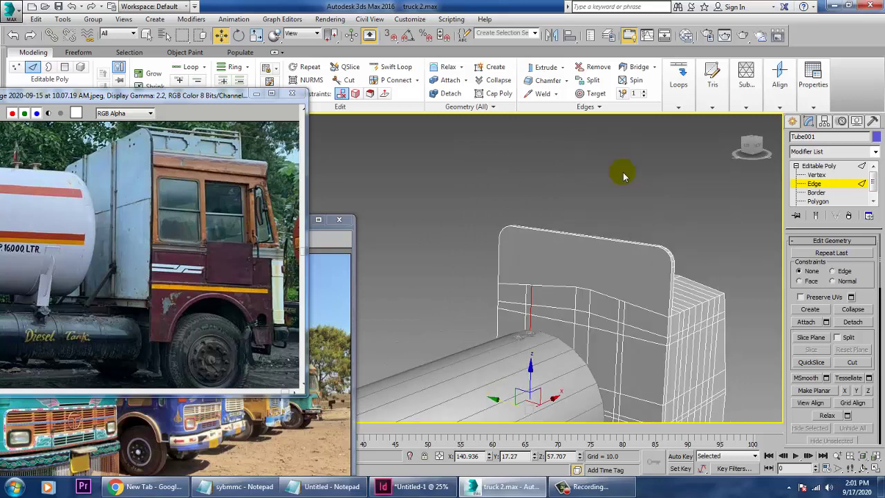
left_click(623, 303)
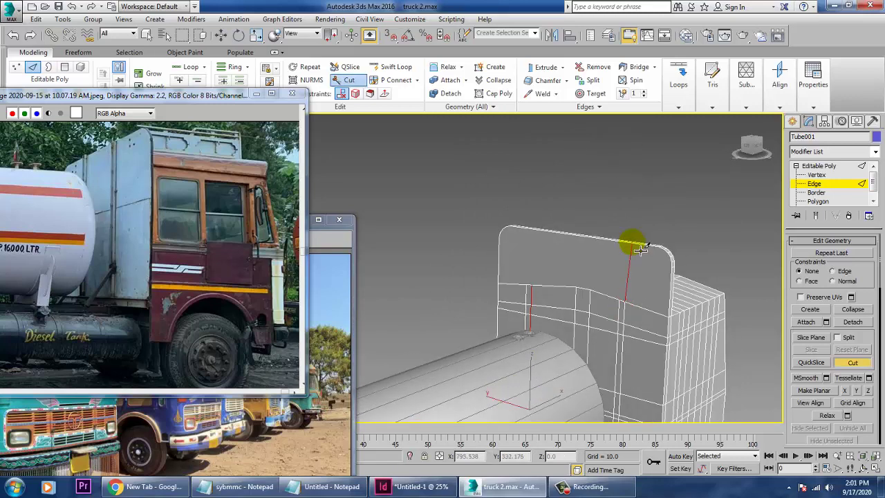
middle_click_drag(687, 256, 573, 272, "alt")
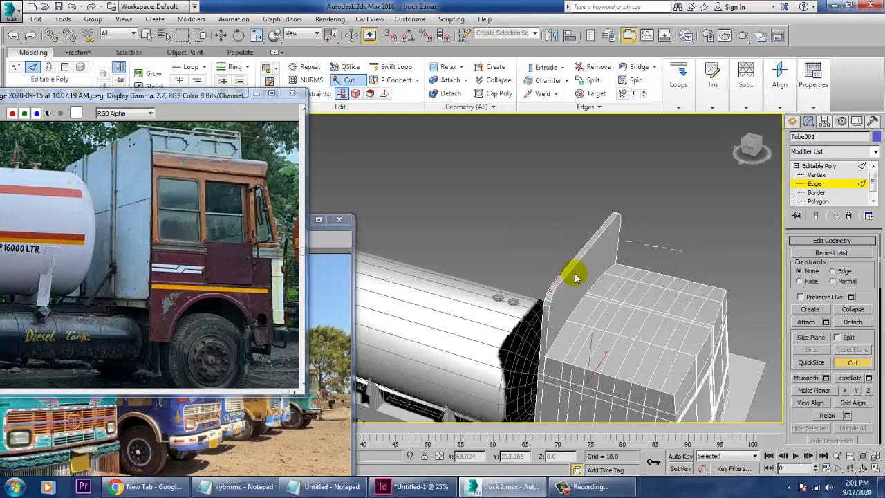
scroll(570, 284, "up", 5)
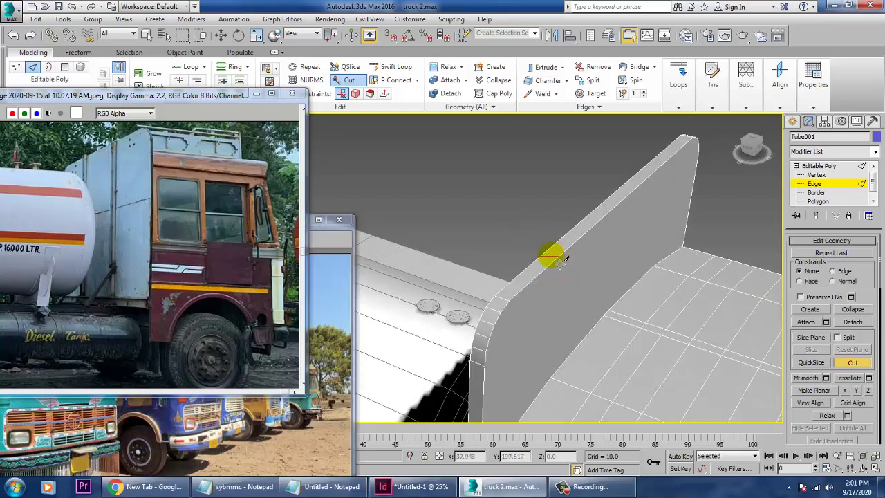
mouse_move(585, 278)
middle_mouse_down("alt")
mouse_move(585, 316)
mouse_move(612, 310)
mouse_move(612, 339)
mouse_move(644, 309)
mouse_move(585, 277)
middle_mouse_up("alt")
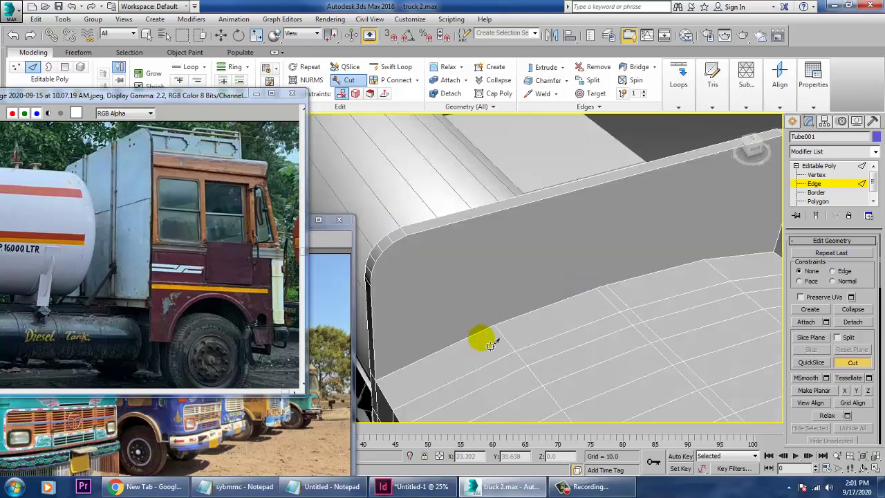
left_click(493, 321)
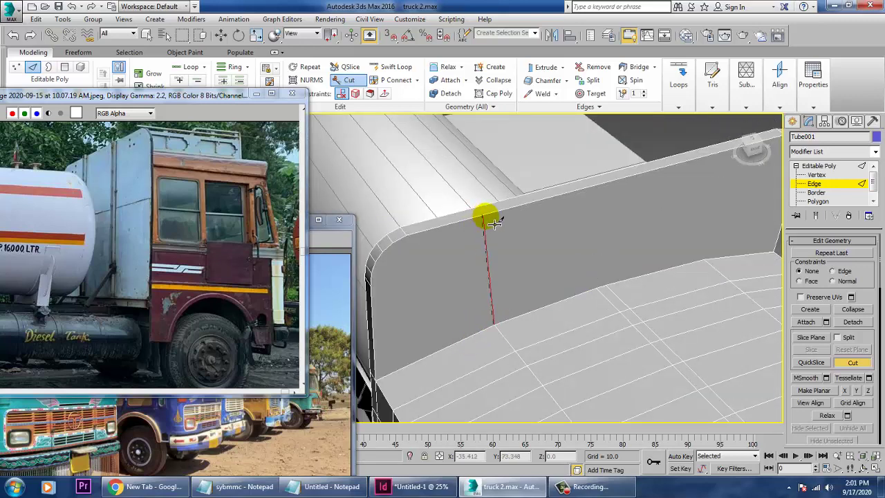
left_click(490, 219)
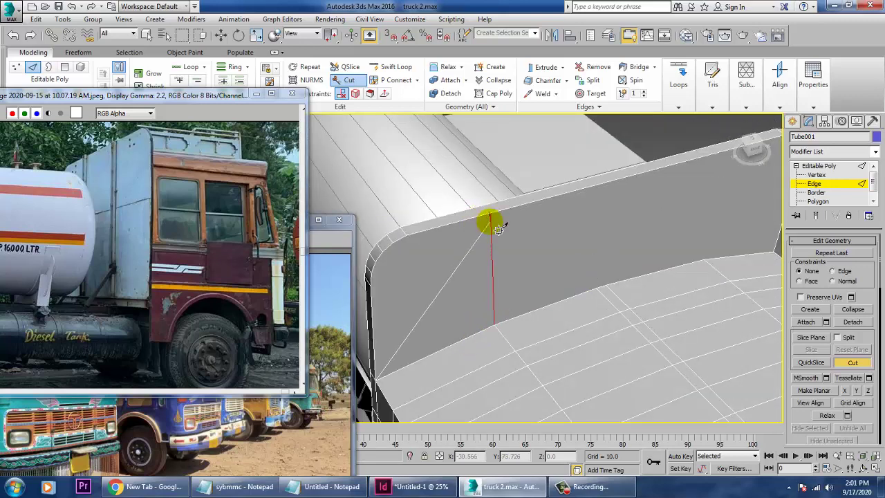
- Cut across the raised panel's top thickness and along its rear face to the inner vertical loop, and switch to vertex level
middle_click_drag(587, 250, 605, 261, "alt")
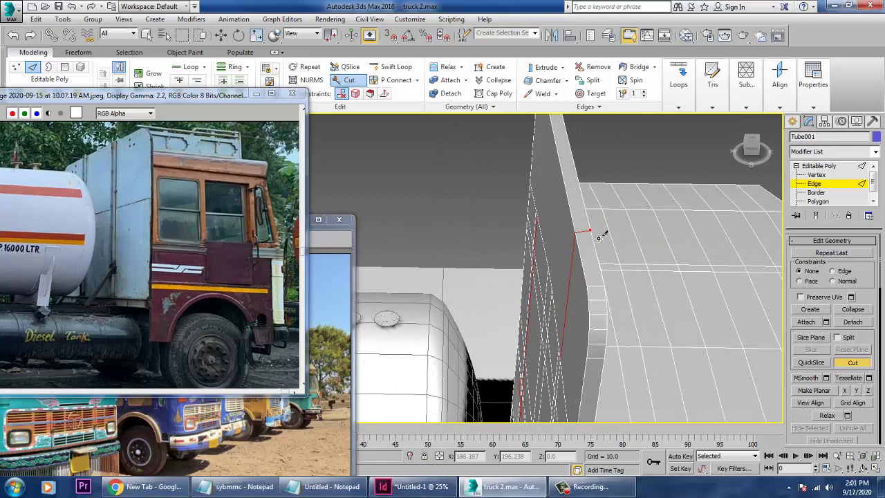
middle_click_drag(648, 255, 507, 247, "alt")
right_click(557, 245)
key("1")
middle_click_drag(631, 233, 683, 281, "alt")
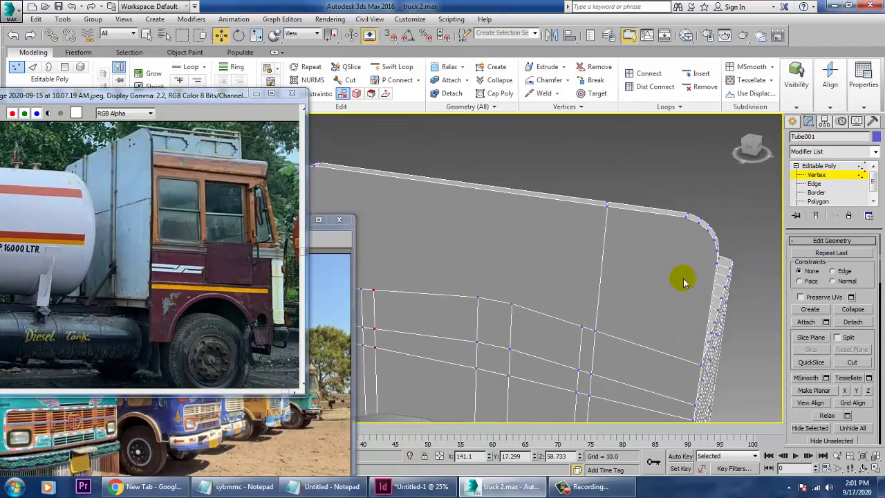
right_click(646, 294)
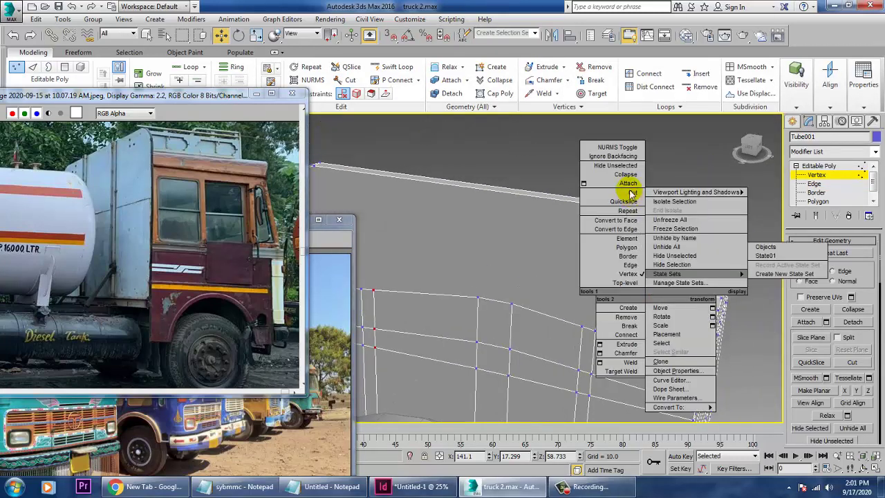
left_click(632, 194)
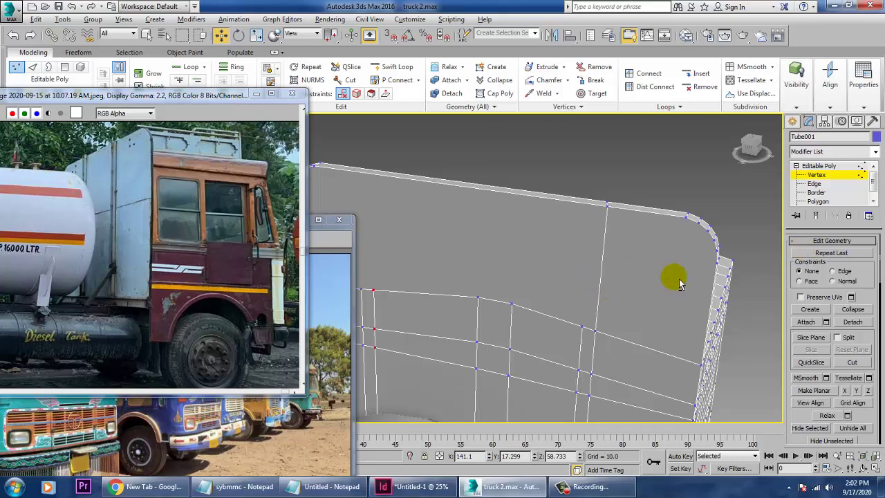
- Leave vertex editing and bring the parked-trucks photo forward to compare the signboard above the windshield with the cab's front
left_click(287, 430)
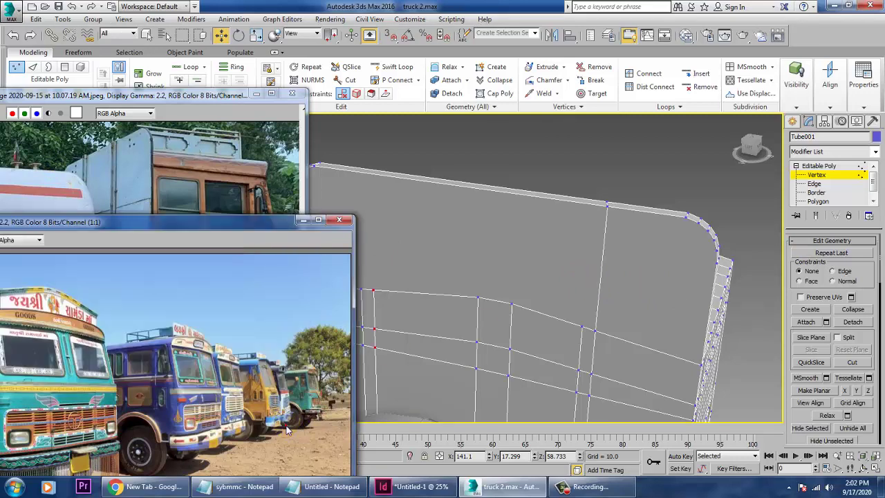
left_click_drag(94, 223, 136, 208)
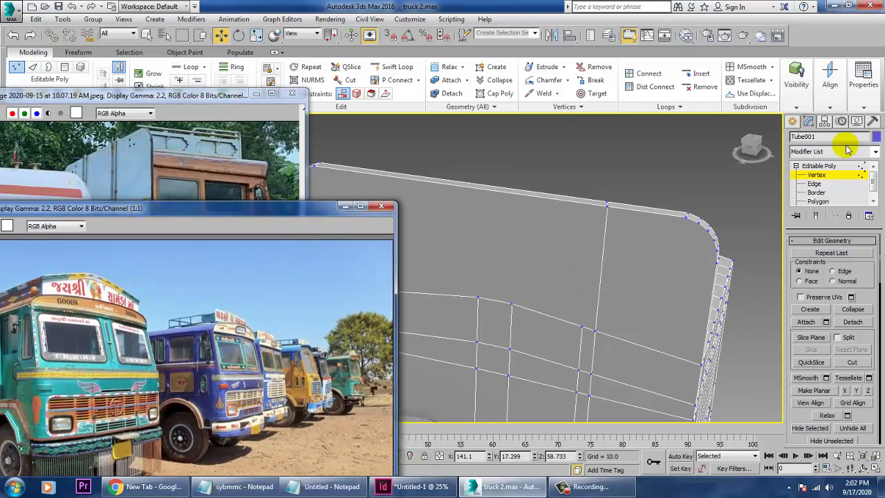
left_click(822, 166)
middle_click_drag(656, 276, 532, 276, "alt")
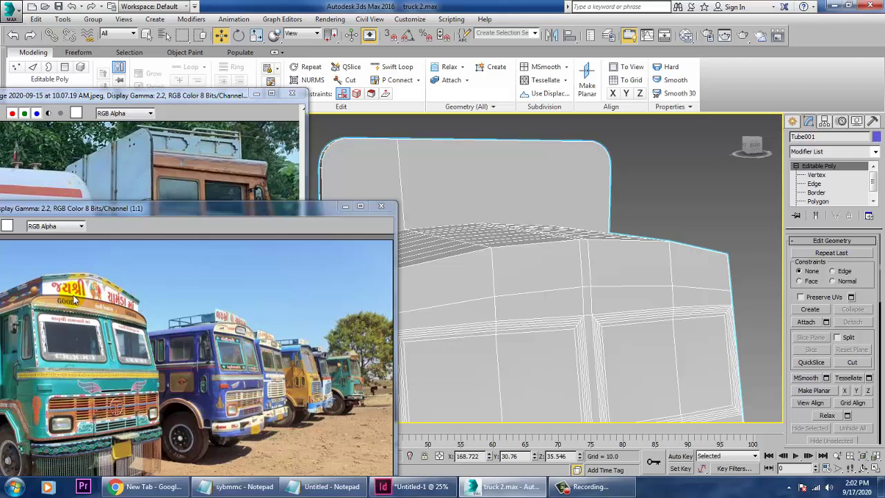
- In the Left view, deselect the cab and draw an open line spline along its arched roof edge from side to side
left_click(622, 302)
key("alt+w")
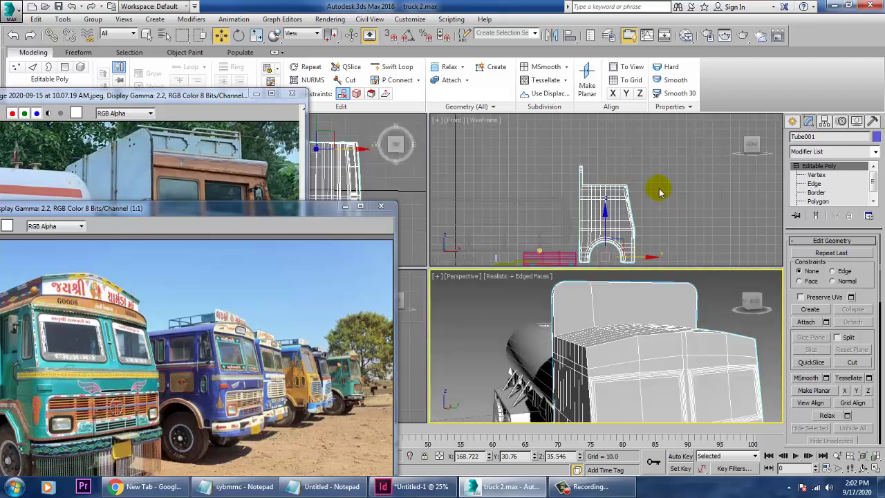
left_click(423, 352)
key("alt+w")
scroll(438, 349, "down", 4)
middle_click_drag(480, 414, 440, 345)
middle_click_drag(519, 299, 572, 310)
scroll(535, 296, "up", 3)
left_click(525, 293)
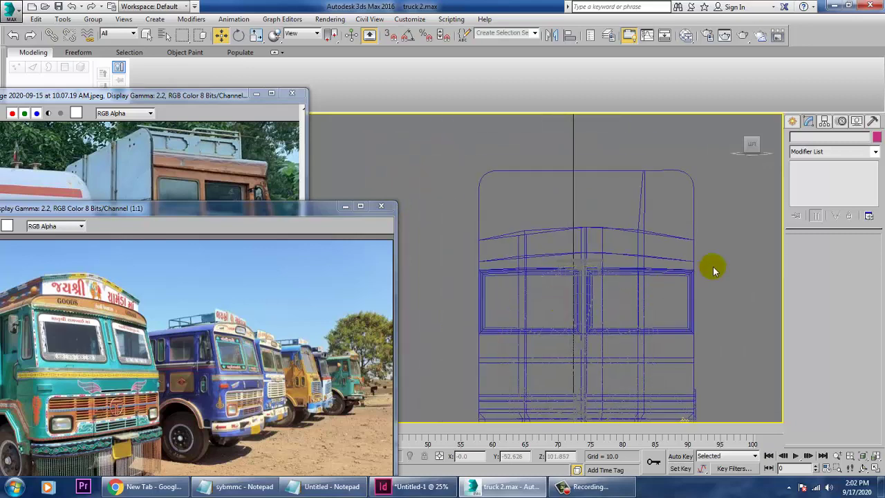
left_click(792, 122)
left_click(809, 138)
left_click(811, 200)
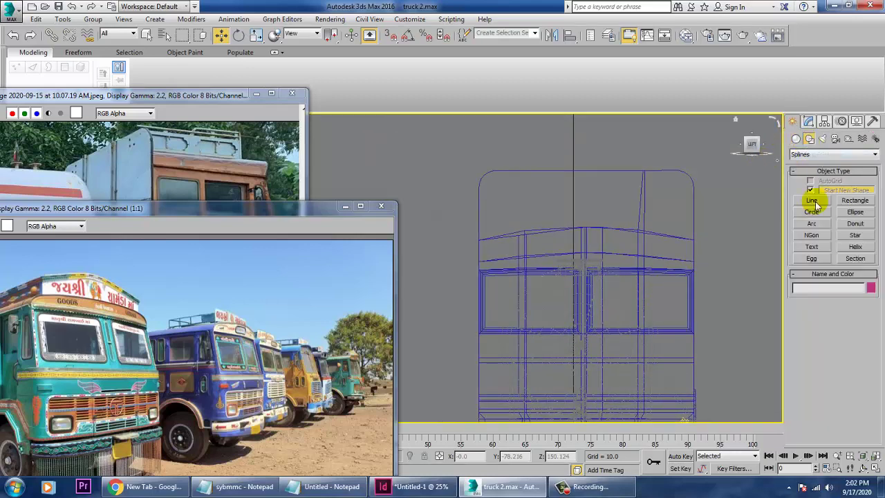
middle_click_drag(502, 294, 474, 329)
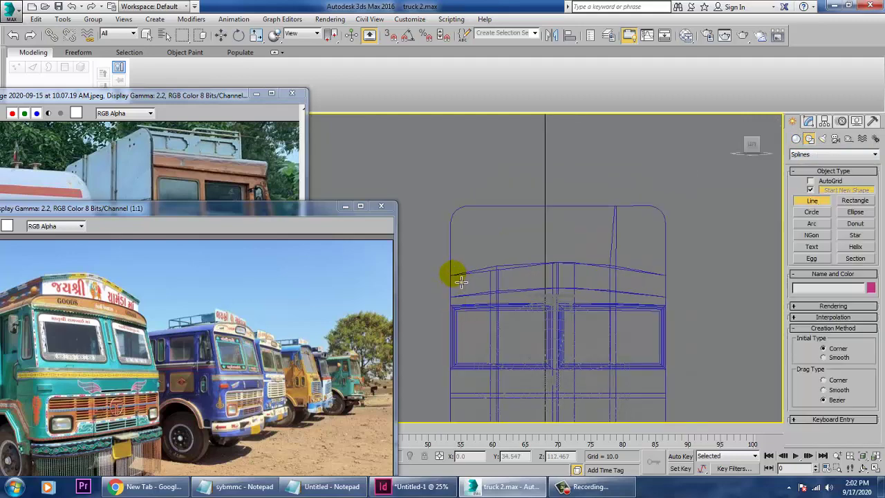
left_click(498, 266)
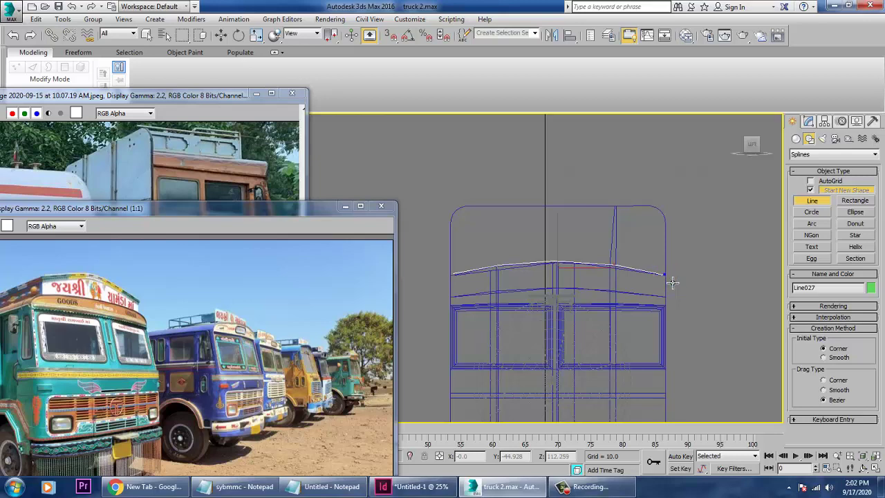
right_click(673, 282)
right_click(684, 315)
- In the Perspective view, move the roof line along X onto the front part of the cab roof, to about 182.4
key("alt+w")
right_click(701, 339)
key("alt+w")
middle_click_drag(700, 339, 629, 323, "alt")
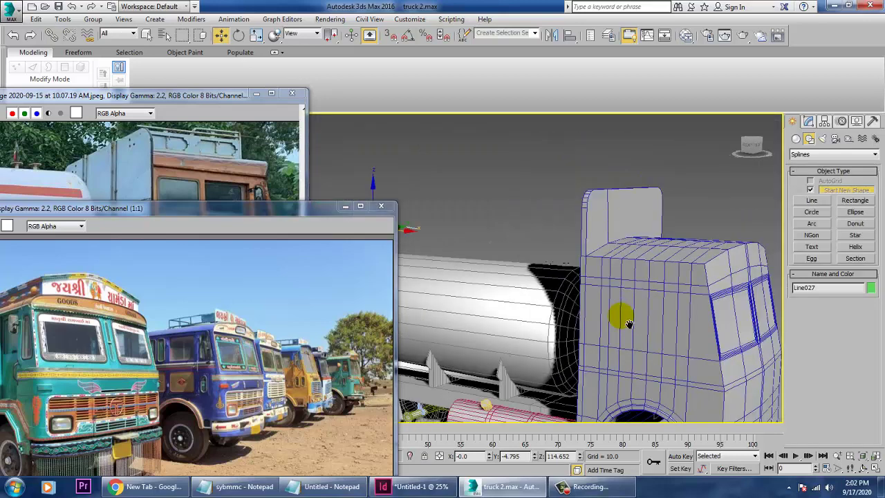
scroll(627, 324, "down", 4)
left_click_drag(518, 279, 669, 290)
scroll(696, 302, "up", 5)
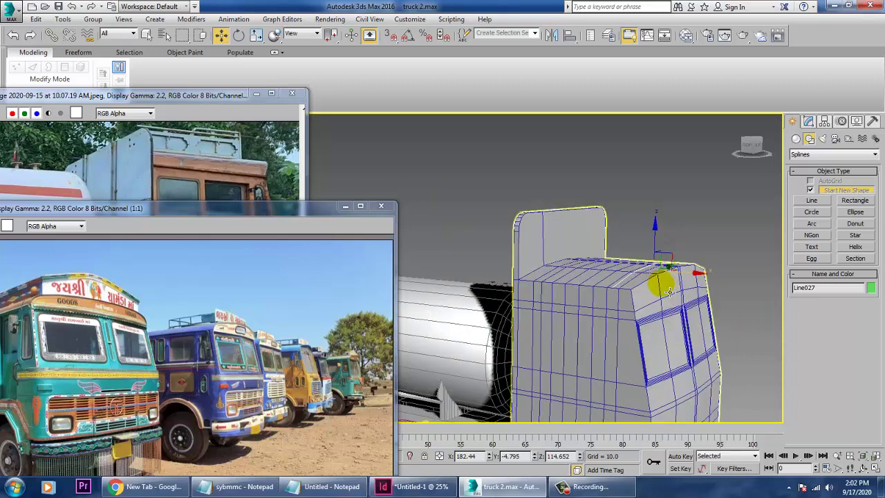
- Render the line in the viewport as a rectangular section with length 1.2 and width 8.78
left_click(808, 122)
left_click(831, 240)
left_click(807, 352)
left_click(810, 260)
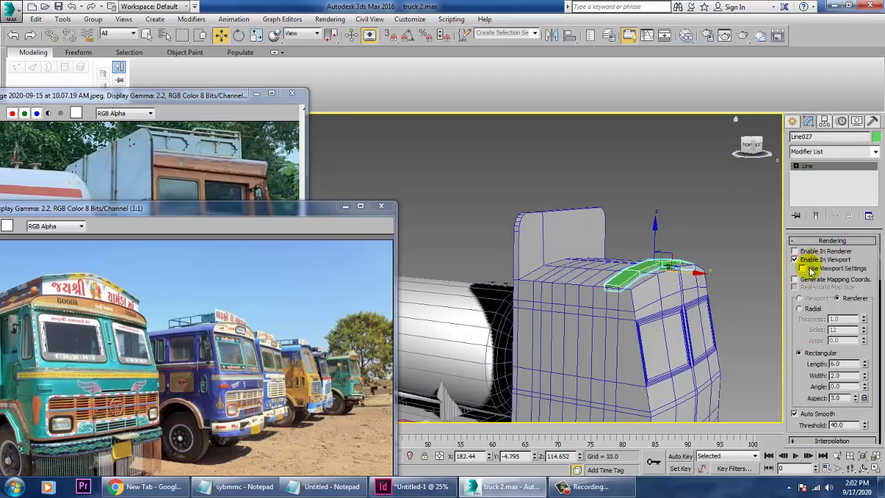
left_click_drag(864, 366, 871, 265)
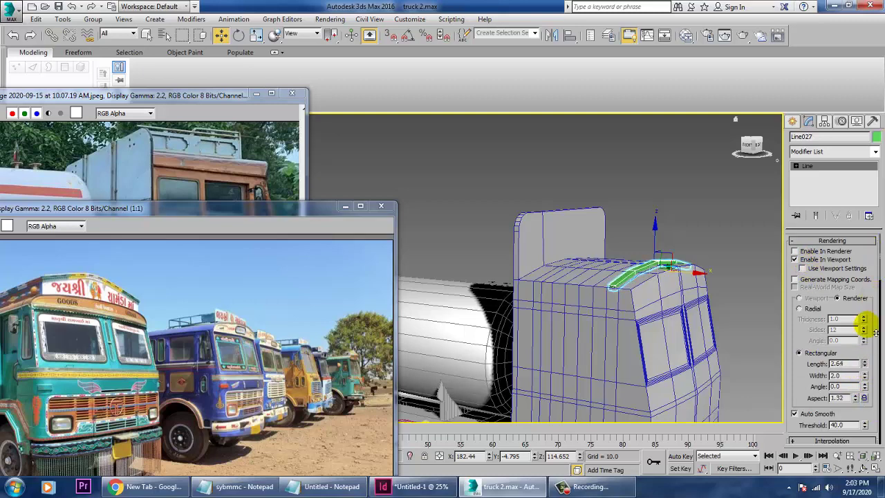
left_click_drag(867, 376, 847, 175)
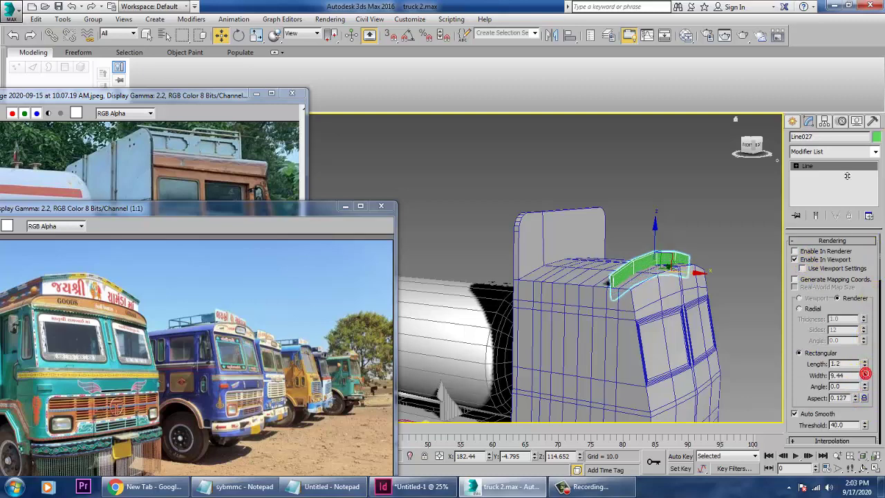
- Raise the curved board to about Z 118.6 and move it forward along X to the cab's front roof edge
left_click_drag(660, 247, 664, 236)
middle_click_drag(643, 268, 592, 282, "alt")
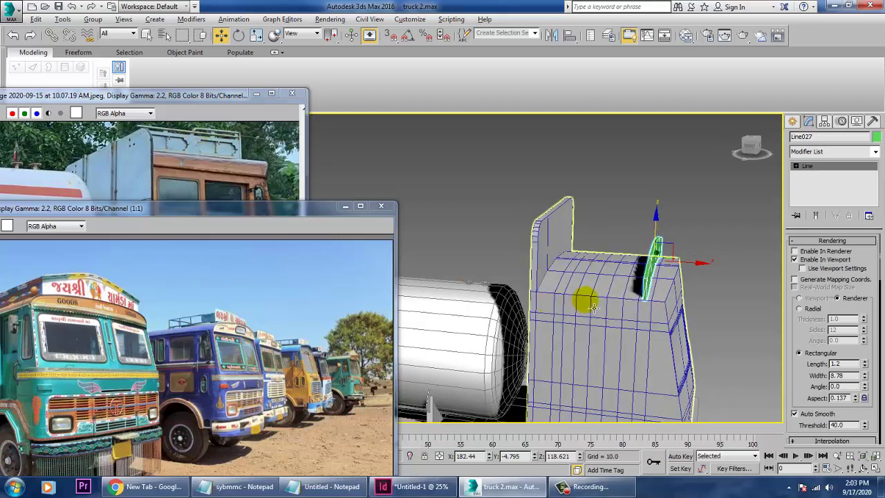
middle_click_drag(682, 291, 652, 270, "alt")
left_click_drag(677, 263, 700, 269)
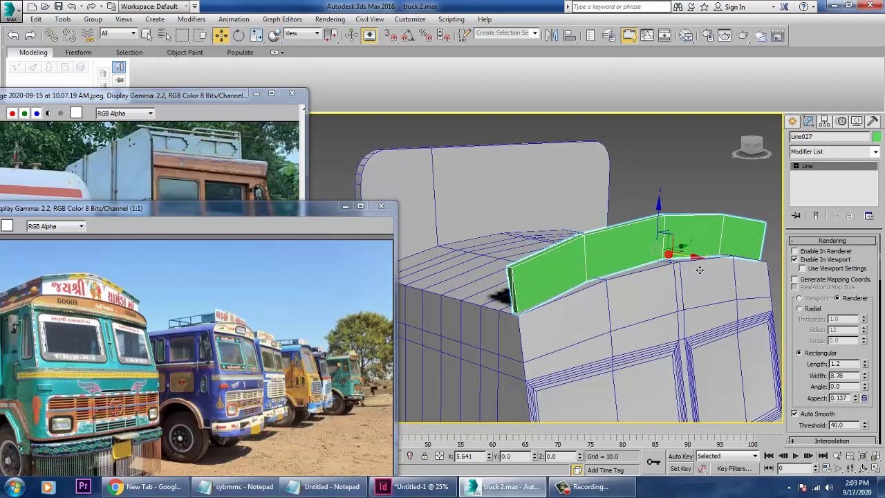
- Convert the curved signboard to Editable Poly and add an edge loop near each of its two ends
middle_click_drag(696, 270, 560, 302, "alt")
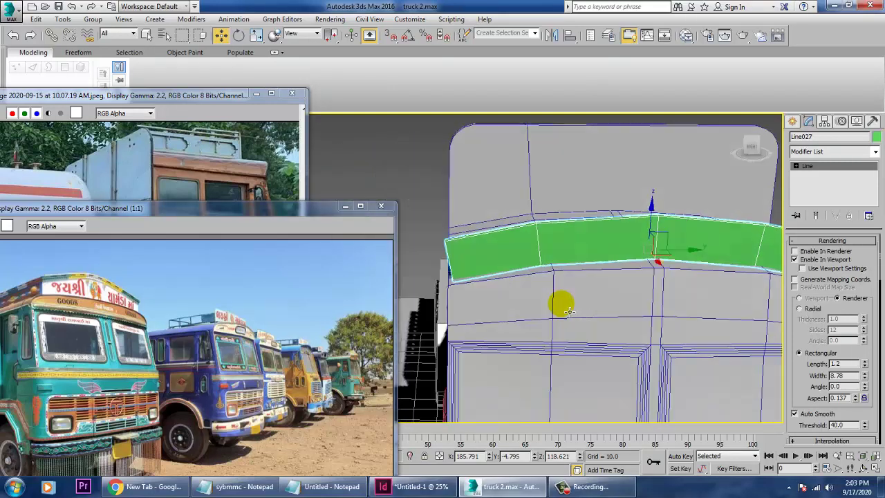
right_click(552, 242)
left_click(642, 369)
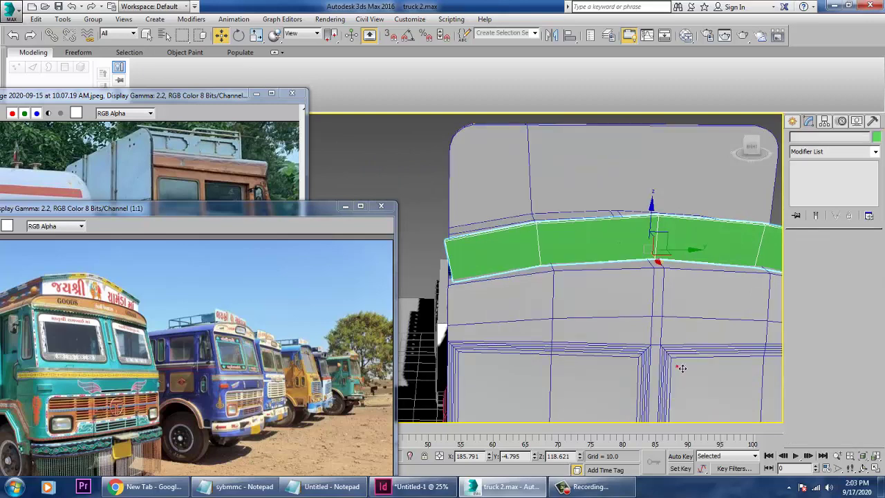
scroll(559, 275, "up", 1)
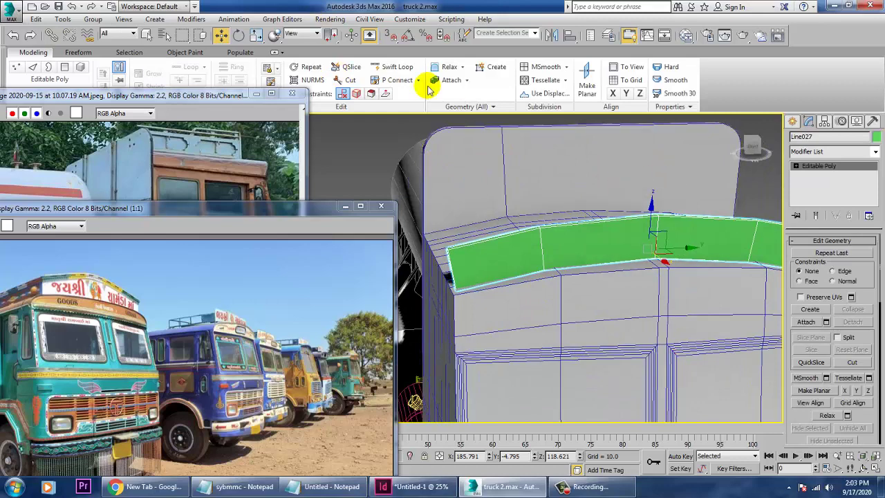
left_click(396, 66)
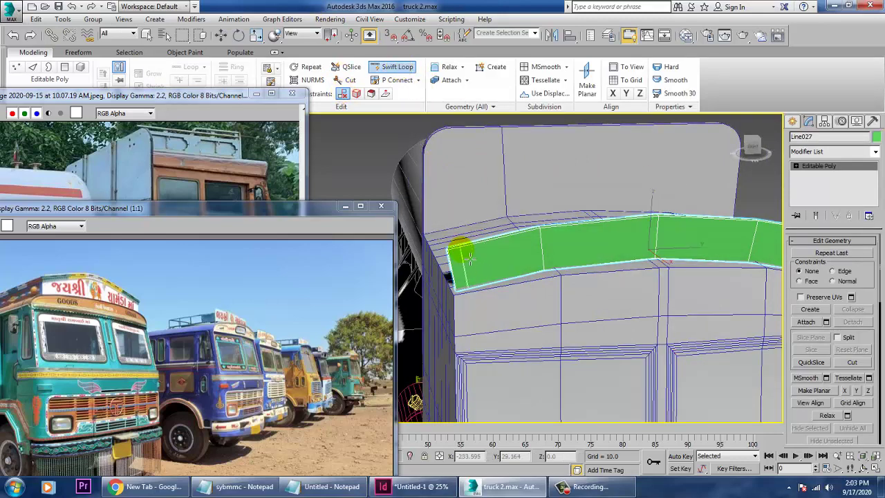
middle_click_drag(565, 259, 586, 244, "alt")
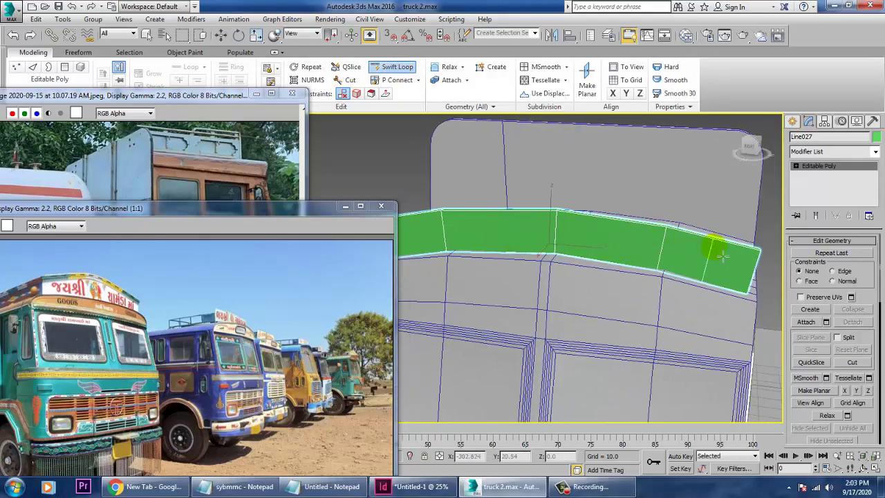
middle_click_drag(662, 227, 706, 230, "alt")
key("w")
- Select the narrow end polygons on the signboard's rear face and extrude both back along the roof sides to the raised rear panel
middle_click_drag(579, 252, 597, 254, "alt")
middle_click_drag(596, 253, 653, 293)
key("4")
left_click(695, 288)
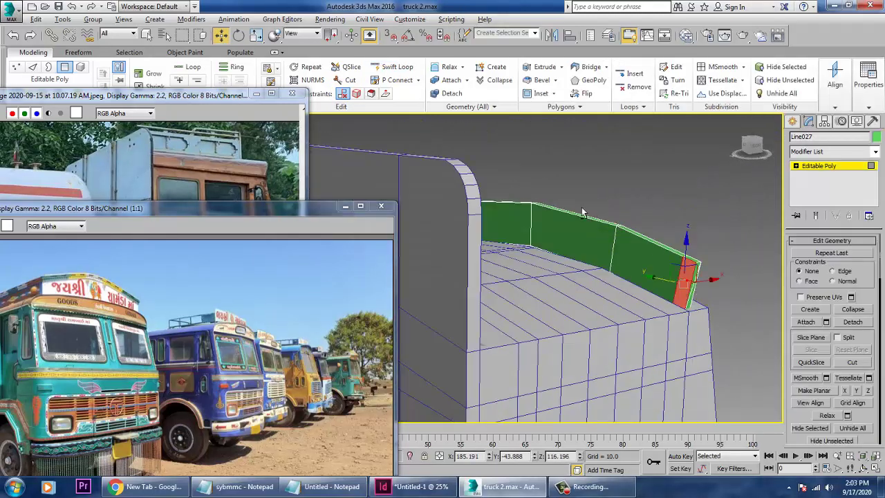
middle_click_drag(588, 214, 684, 233, "alt")
middle_click_drag(504, 254, 616, 143)
left_click(441, 336)
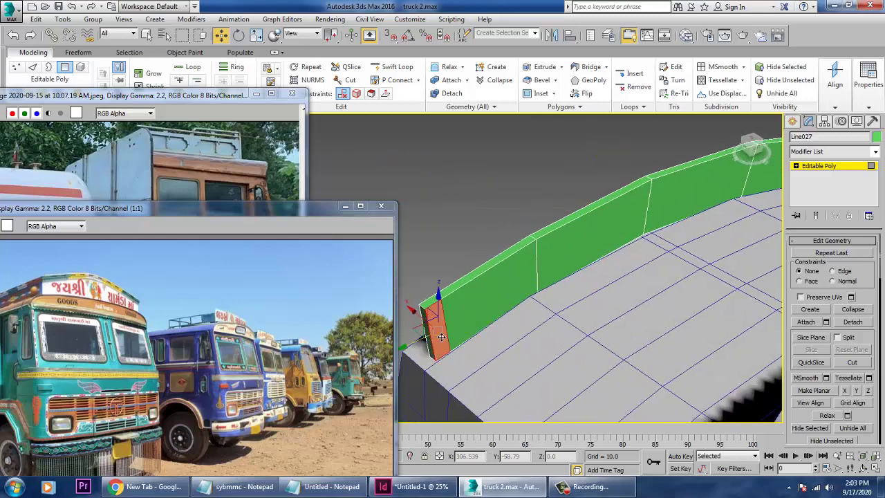
left_click(814, 390)
scroll(812, 420, "up", 5)
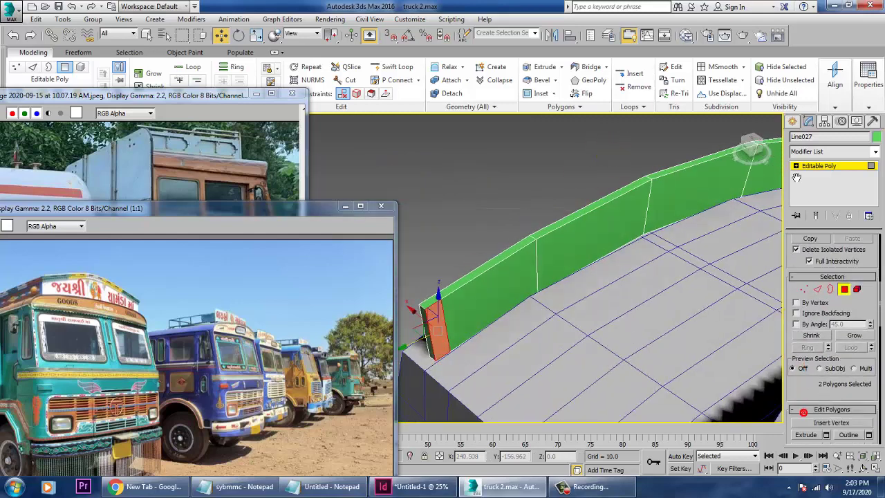
left_click(826, 385)
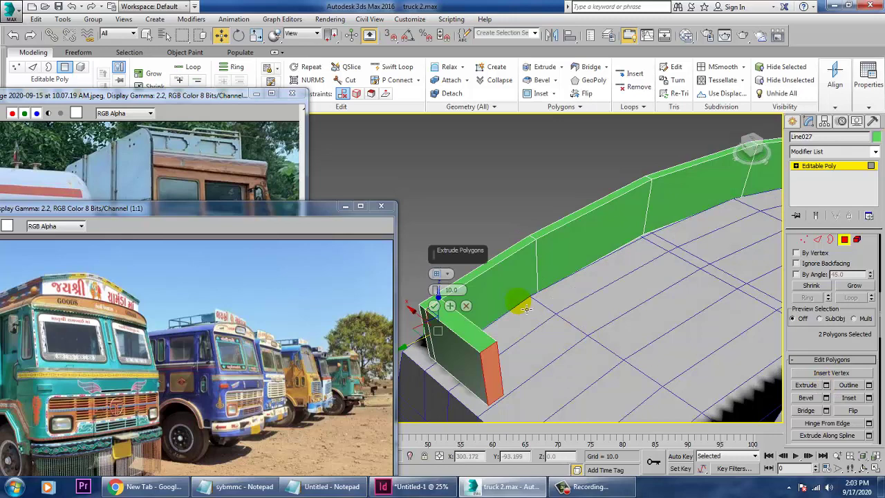
left_click_drag(436, 289, 420, 153)
left_click(434, 307)
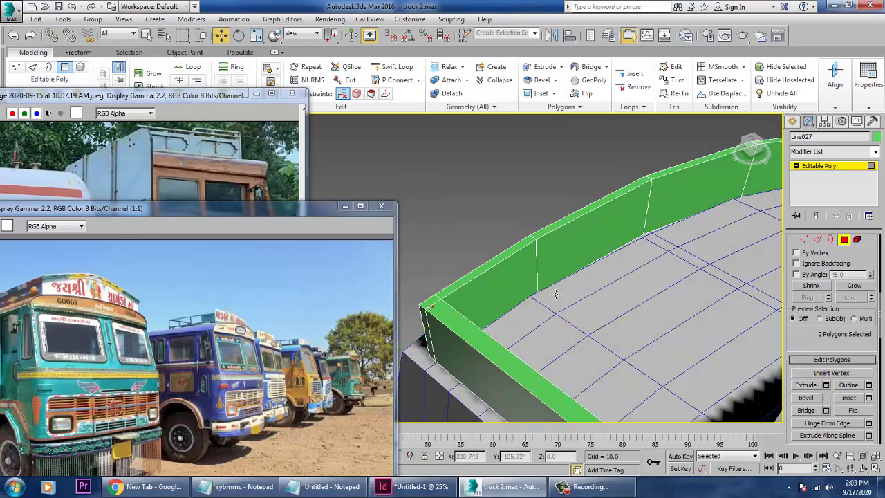
- In the Left view, shift the signboard's end vertices sideways so both of its ends stand vertical
scroll(553, 290, "down", 8)
middle_click_drag(578, 296, 594, 299, "alt")
scroll(594, 298, "up", 3)
middle_click_drag(547, 312, 602, 231, "alt")
scroll(606, 303, "up", 3)
key("alt+w")
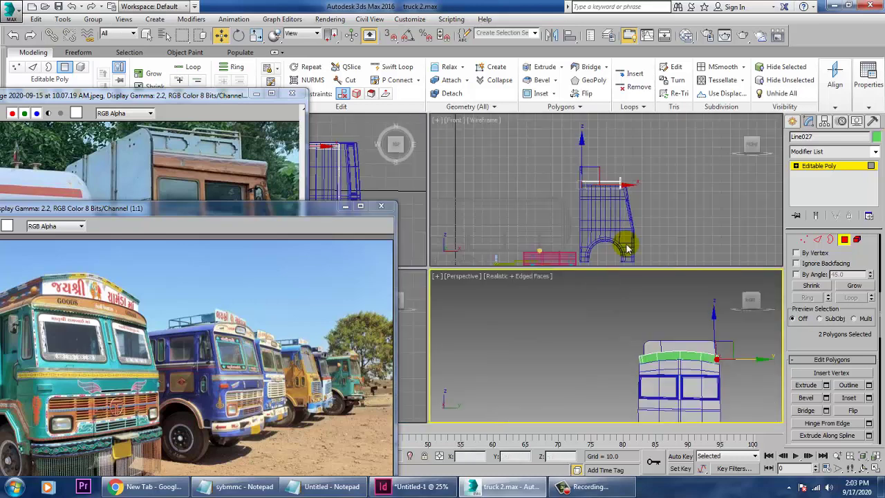
left_click(413, 336)
key("alt+w")
middle_click_drag(548, 313, 566, 336)
scroll(566, 336, "up", 2)
middle_click_drag(574, 293, 602, 347)
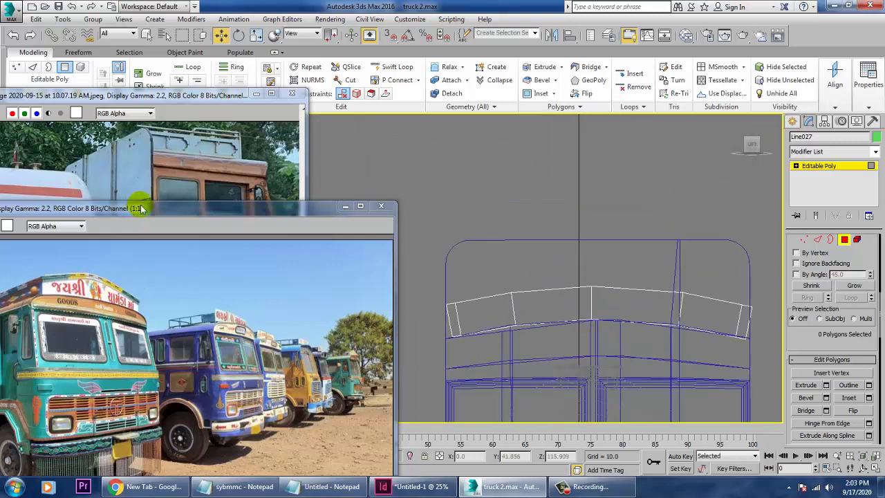
middle_click_drag(543, 296, 558, 302)
key("1")
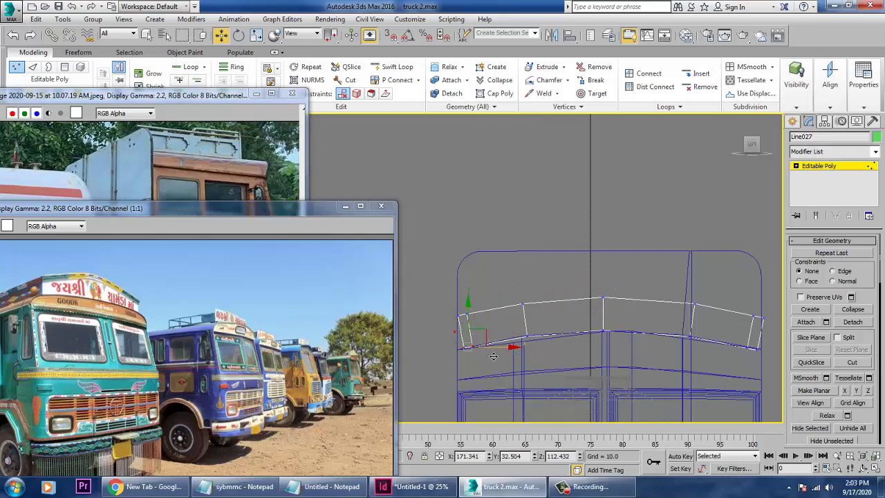
middle_click_drag(502, 353, 399, 351)
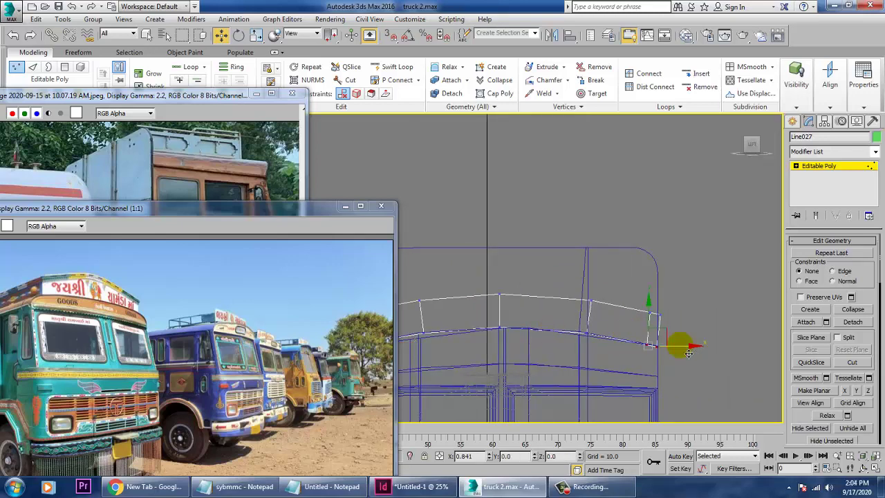
- Raise all vertices along the signboard's upper edge by about 5.5 units
middle_click_drag(570, 319, 674, 344)
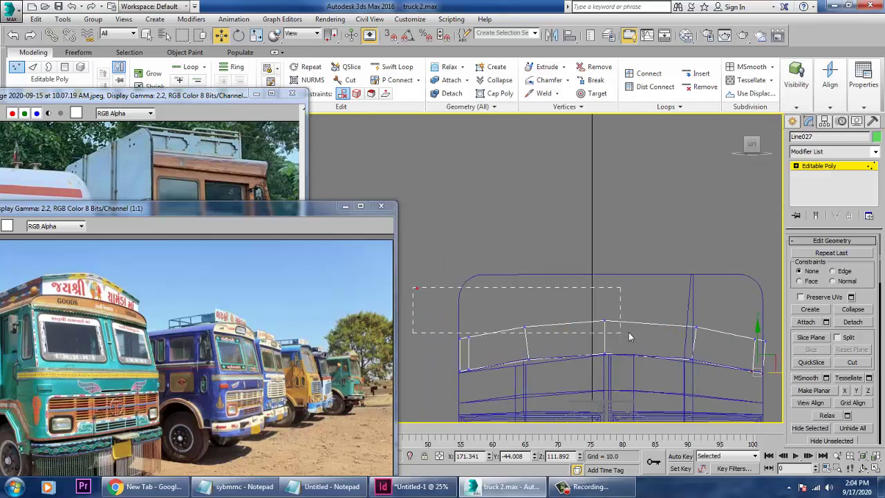
left_click_drag(684, 338, 684, 338)
left_click_drag(513, 311, 512, 292)
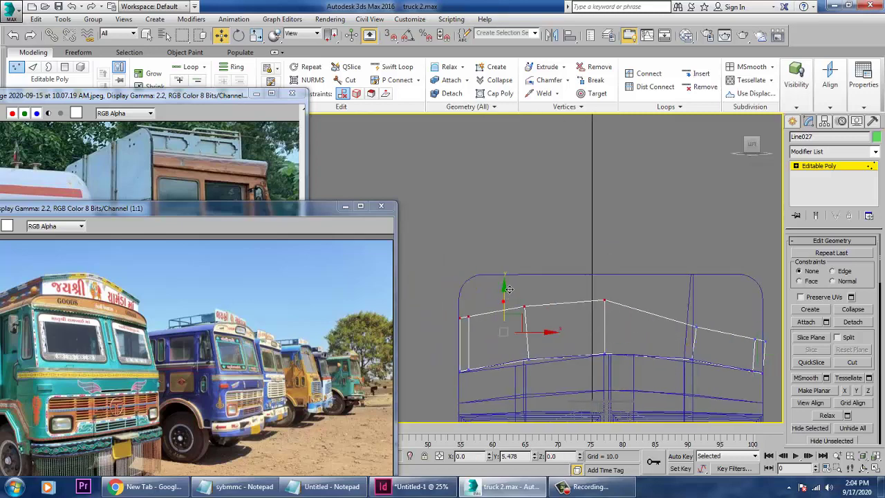
middle_click_drag(679, 315, 573, 317)
left_click_drag(657, 354, 657, 353)
left_click_drag(648, 314, 641, 291)
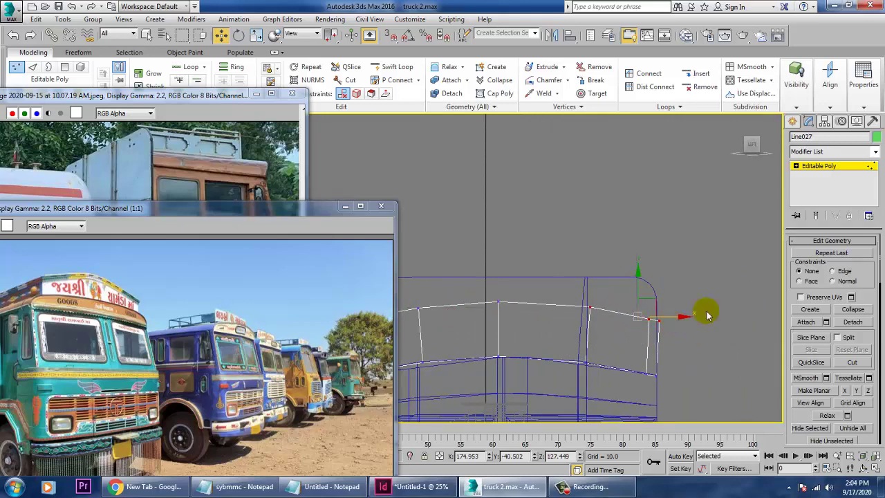
- Move the upper corner vertices at one end of the signboard inward by about 0.9, in line with the cab side
left_click(651, 325)
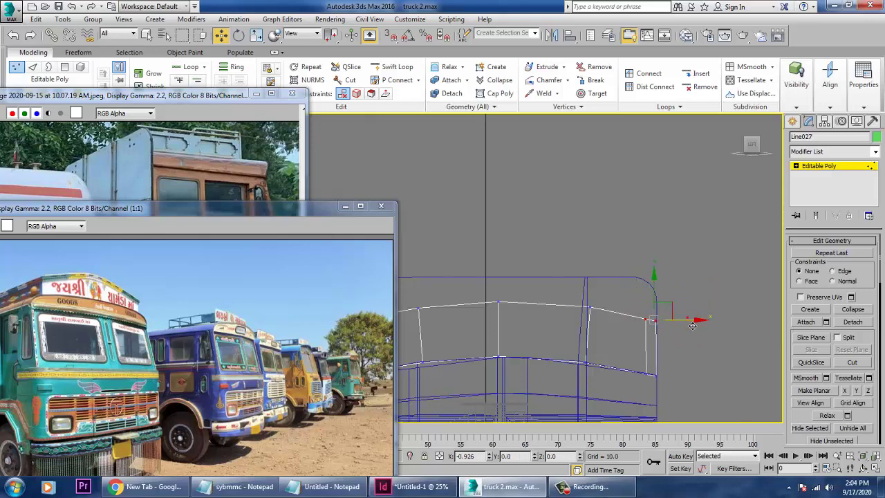
key("alt+w")
right_click(693, 369)
key("alt+w")
middle_click_drag(644, 344, 729, 348, "alt")
middle_click_drag(531, 333, 686, 360, "alt")
middle_click_drag(752, 334, 687, 325, "alt")
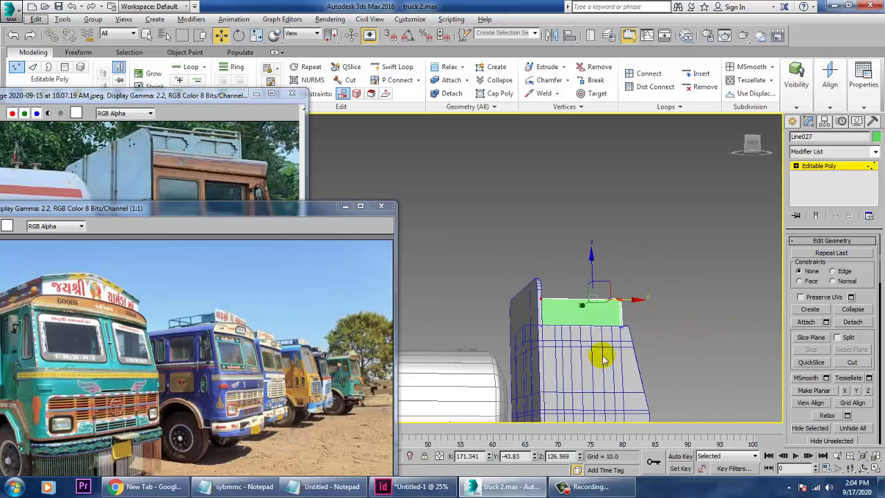
- In the Left view, nudge the vertices of both side wings slightly inward from the cab's sides, and leave vertex editing
key("alt+w")
right_click(407, 336)
key("alt+w")
middle_click_drag(502, 279, 657, 272)
middle_click_drag(574, 309, 582, 294)
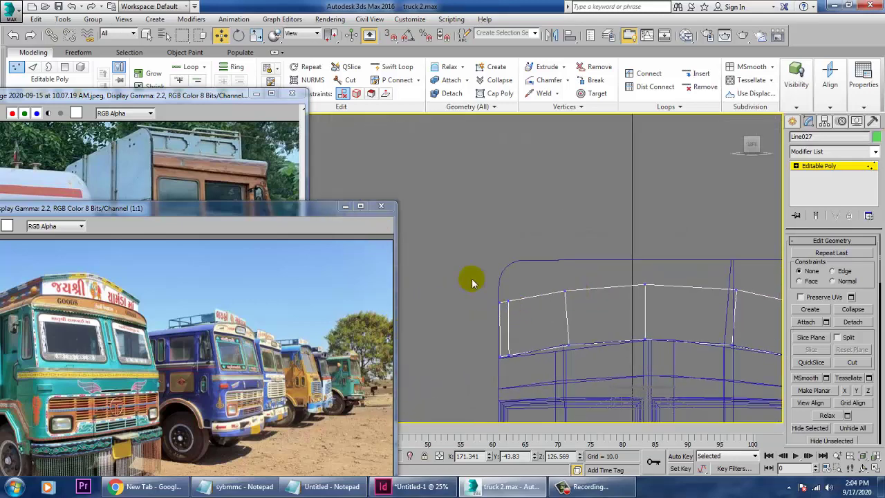
left_click_drag(539, 331, 540, 331)
middle_click_drag(644, 323, 551, 322)
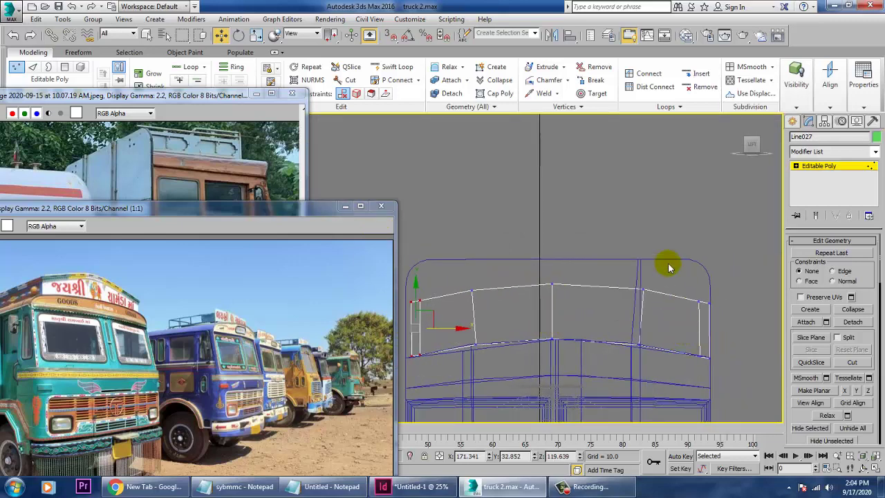
left_click(712, 316)
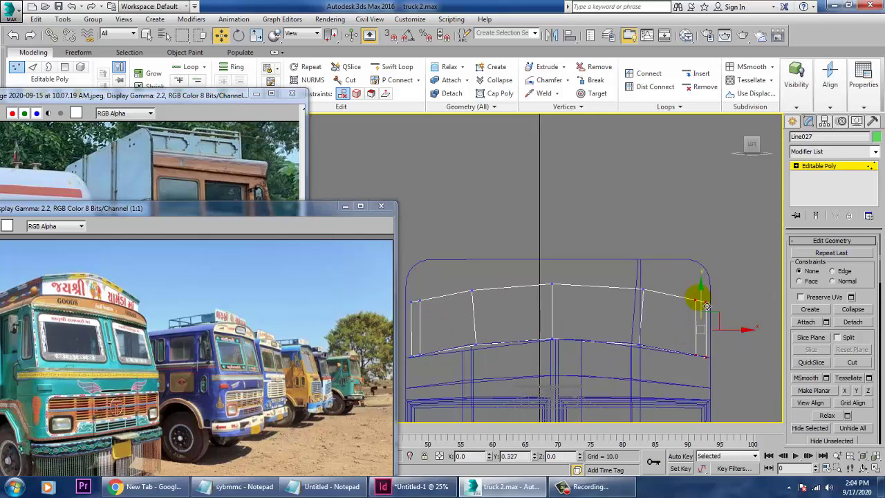
key("alt+w")
right_click(683, 401)
key("alt+w")
middle_click_drag(675, 354, 602, 341, "alt")
scroll(631, 349, "up", 5)
scroll(602, 341, "down", 4)
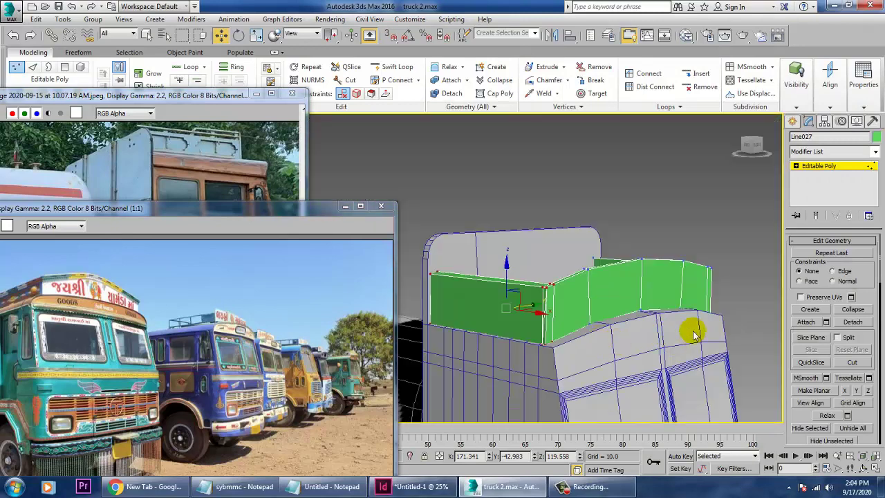
left_click(806, 173)
left_click(802, 272)
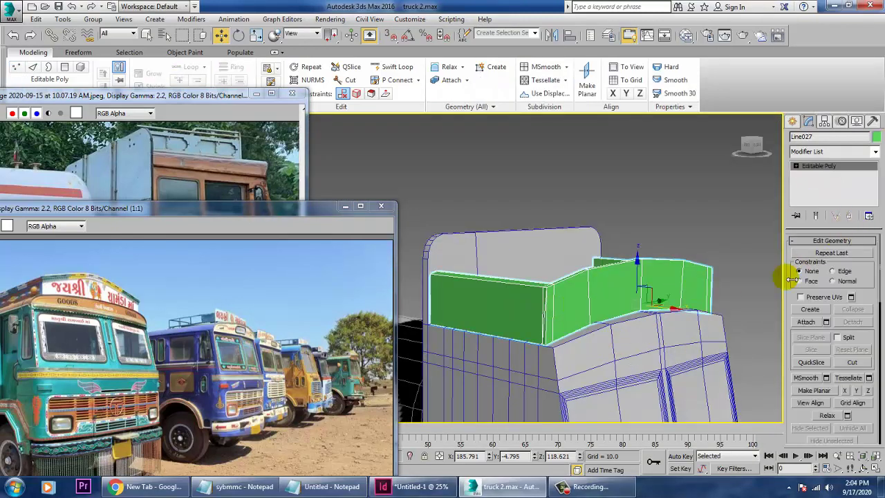
- Assign the grey standard material to the signboard in the Slate Material Editor, deselect the board and minimize the editor
key("m")
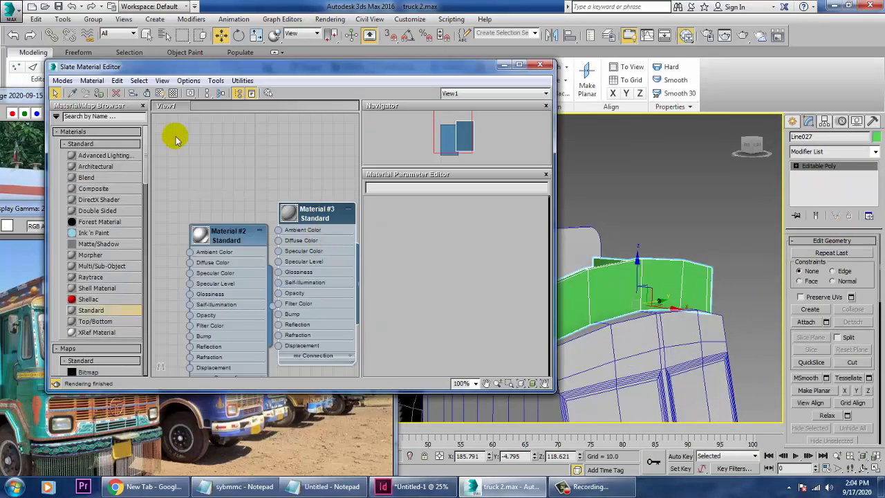
left_click(99, 95)
left_click(674, 170)
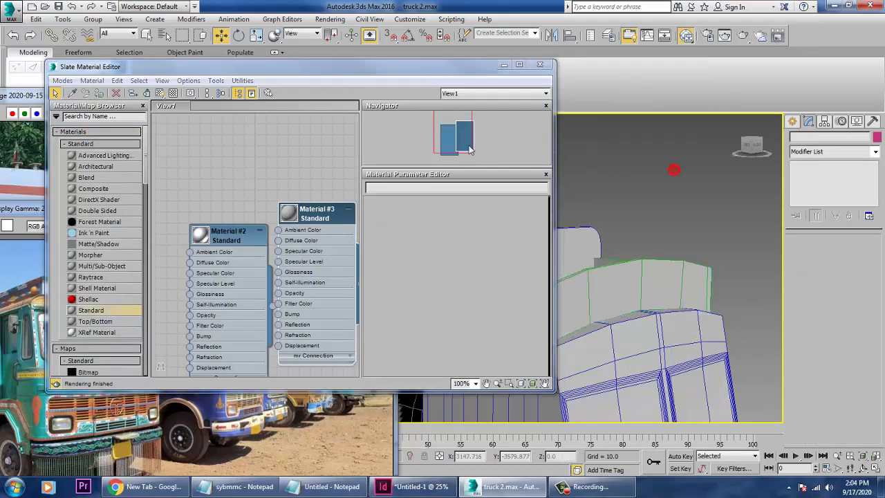
left_click(502, 65)
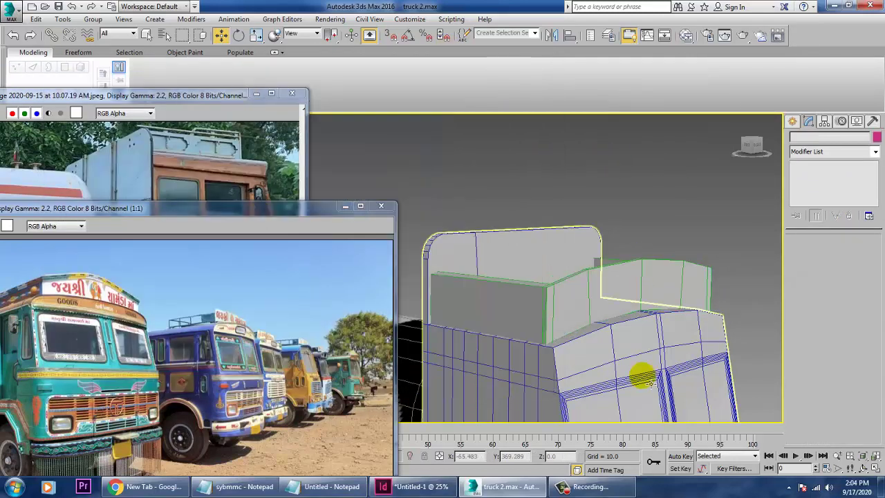
- Select the cab body and examine it from the side at object level
left_click(602, 325)
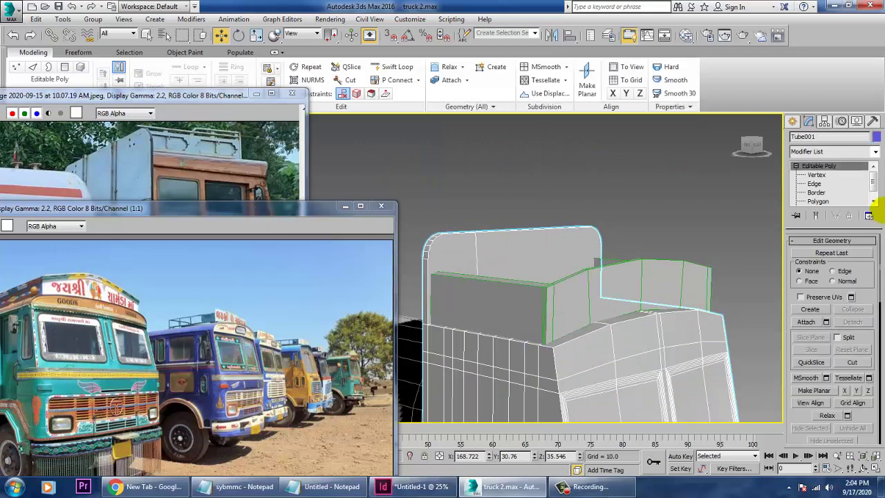
left_click(814, 183)
middle_click_drag(537, 332, 636, 289, "alt")
left_click(816, 167)
left_click(822, 167)
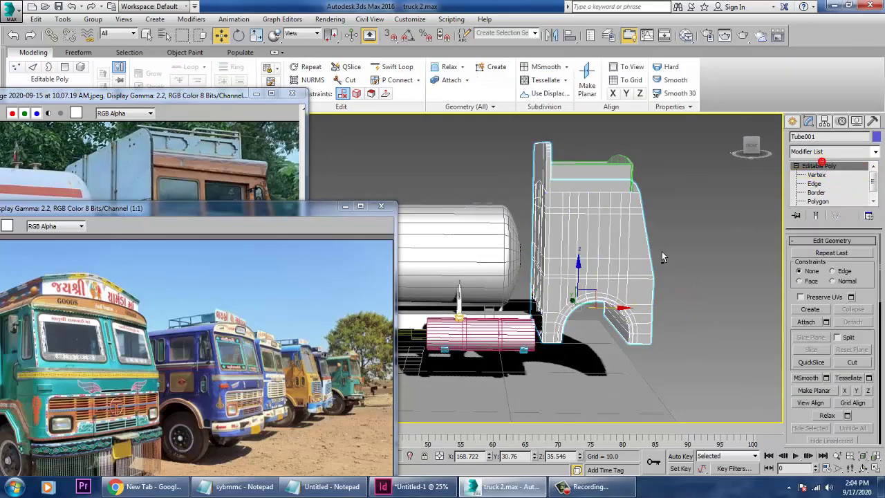